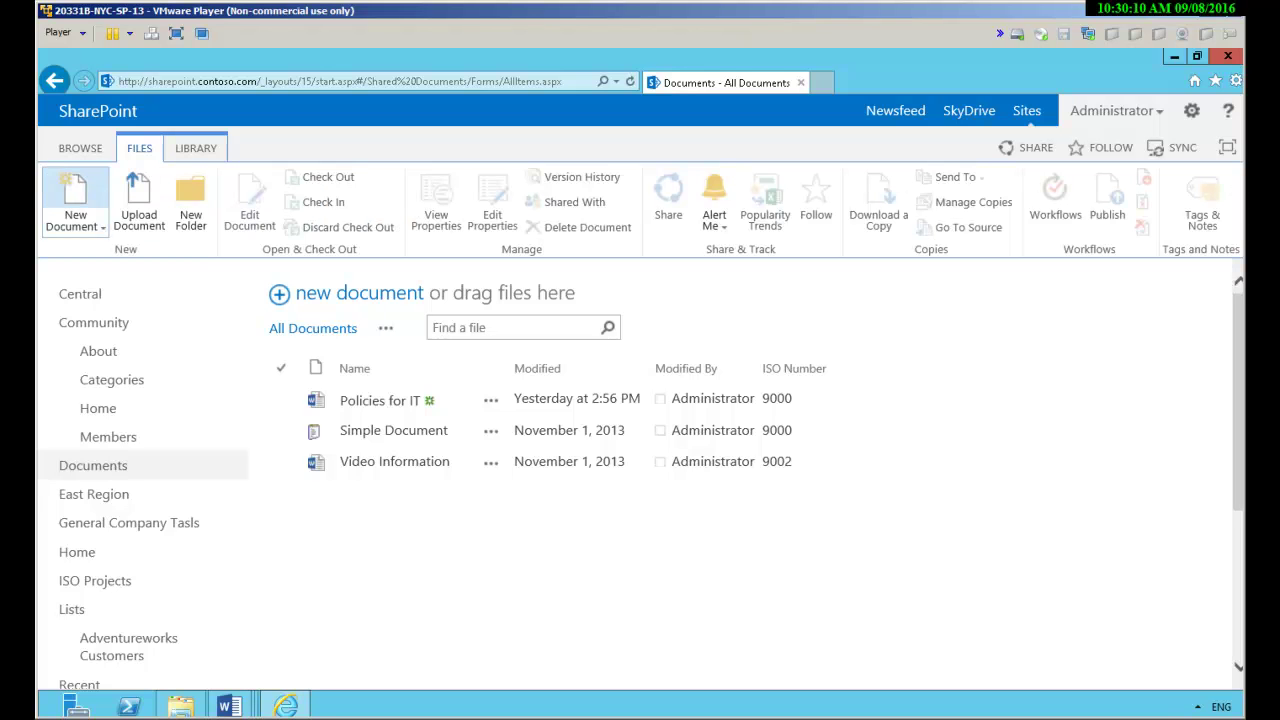
- Check the library's new-document options, view the Corporate International Letterhead and Corporate Letterhead documents in Word, and close both
{"action": "left_click", "coordinate": [74, 220]}
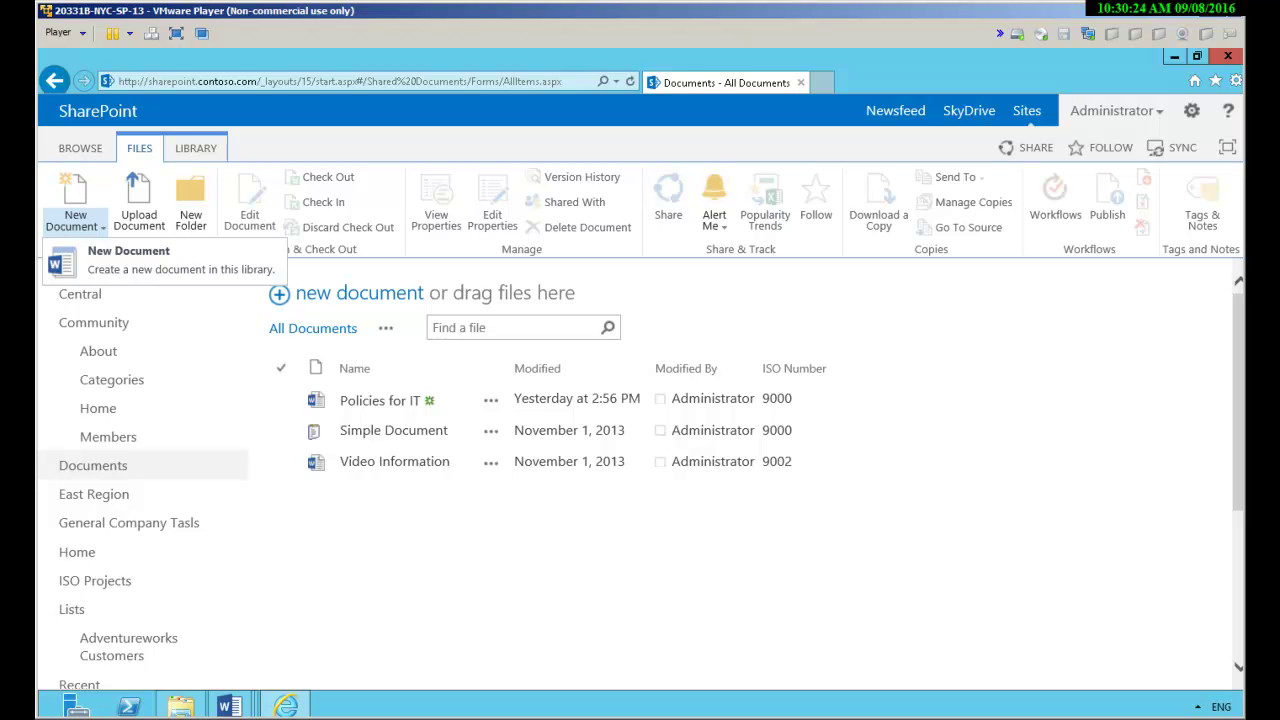
{"action": "key", "text": "Escape"}
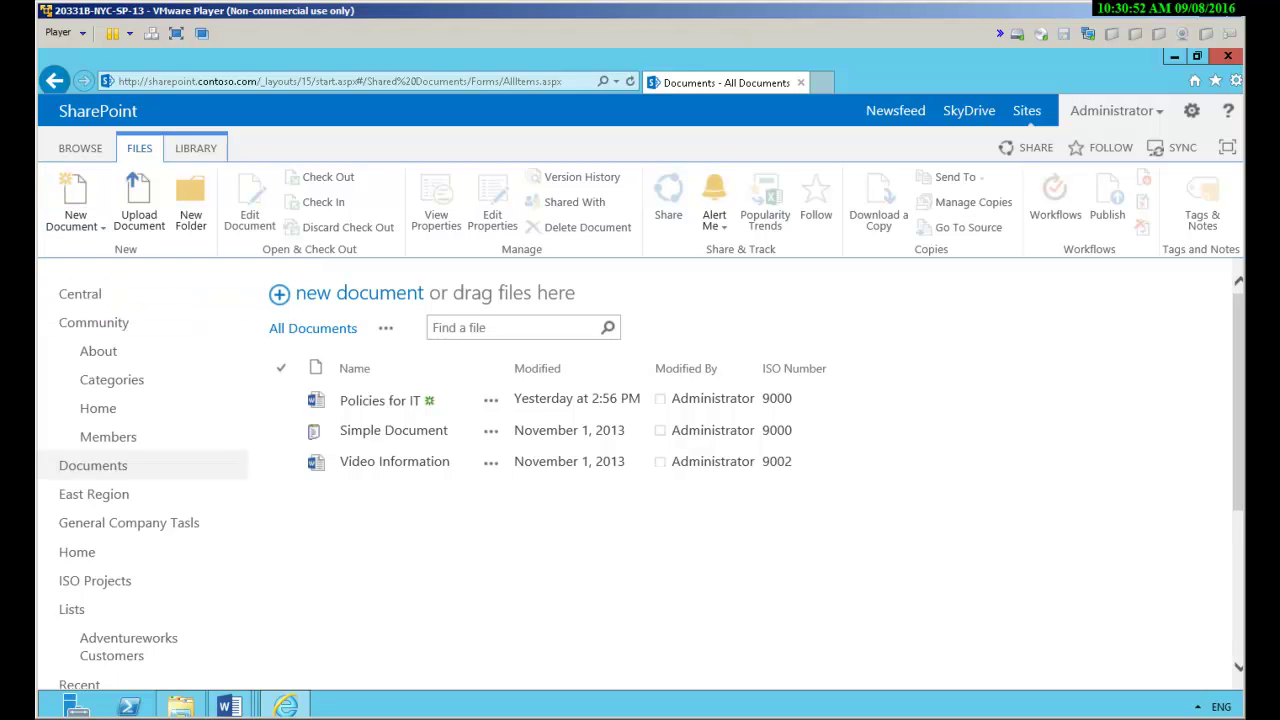
{"action": "mouse_move", "coordinate": [228, 706]}
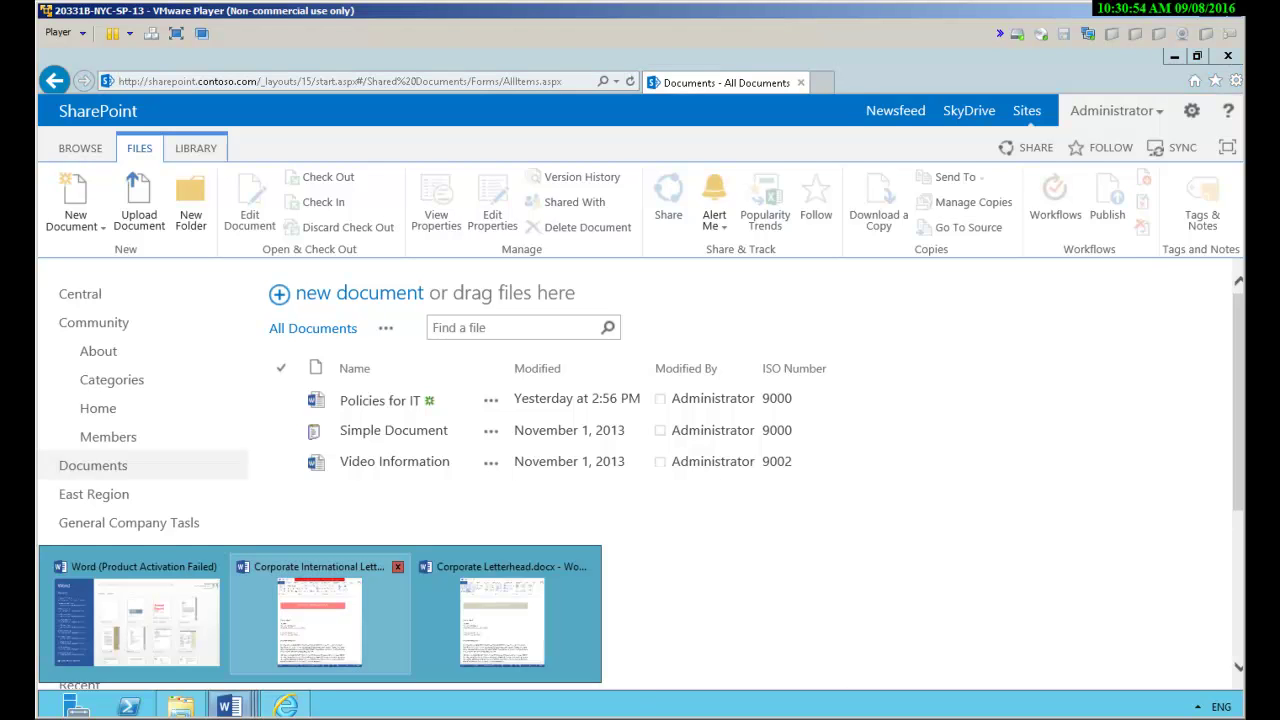
{"action": "left_click", "coordinate": [321, 614]}
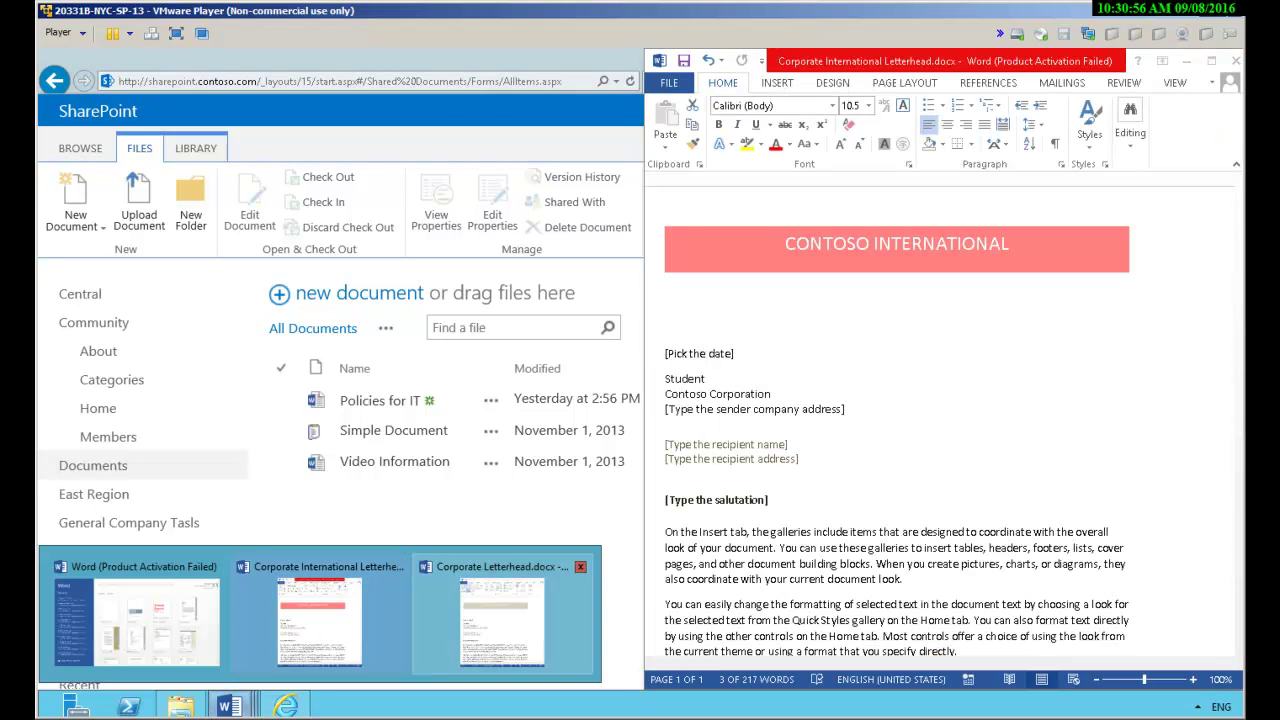
{"action": "left_click", "coordinate": [503, 614]}
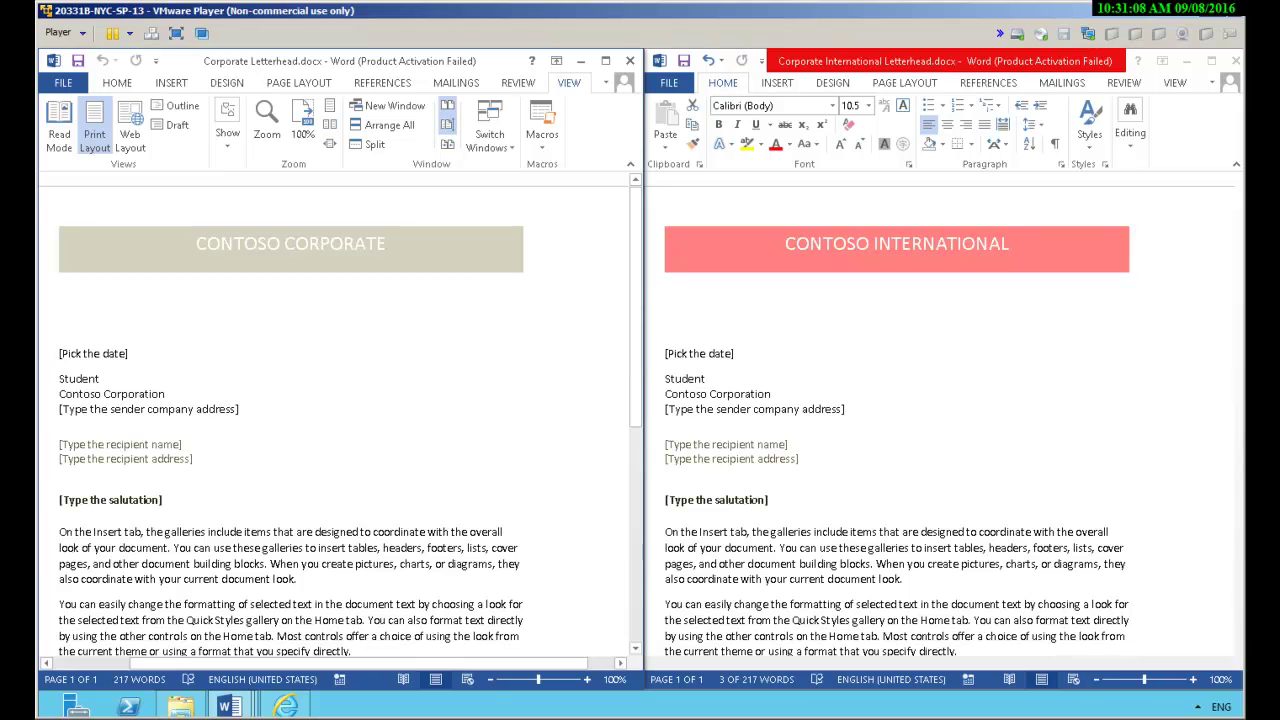
{"action": "left_click", "coordinate": [630, 61]}
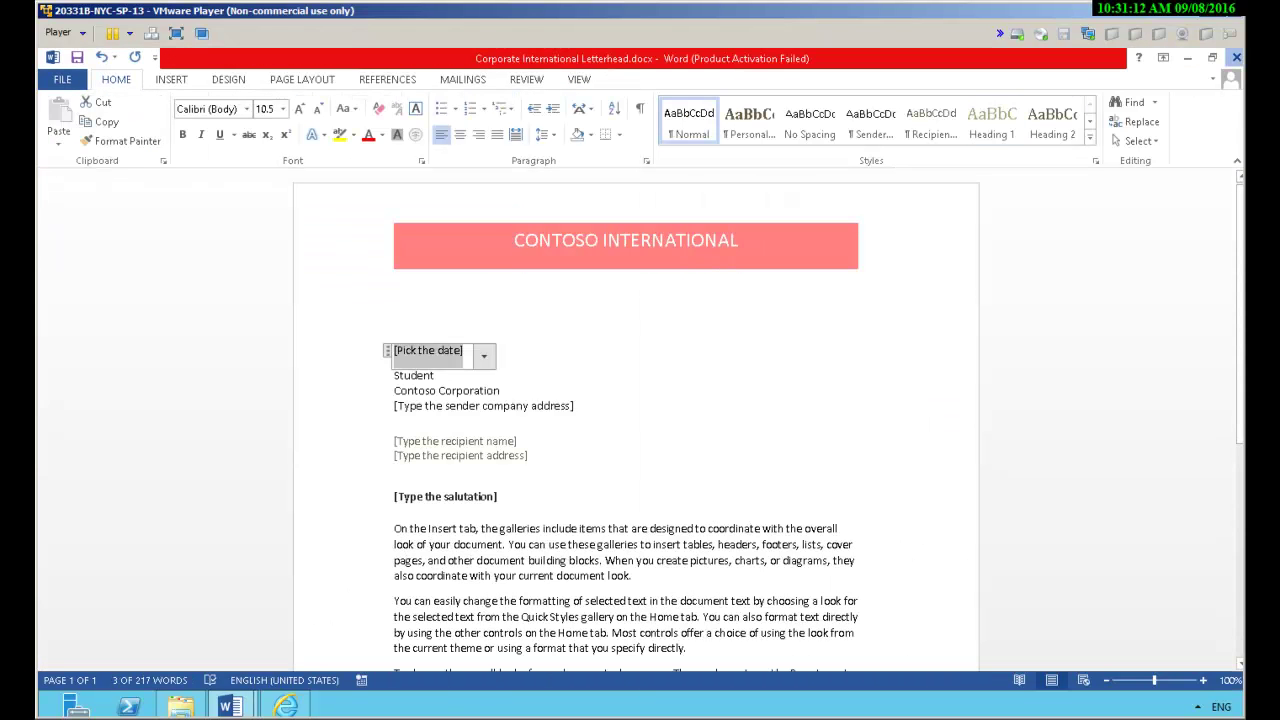
{"action": "left_click", "coordinate": [1236, 57]}
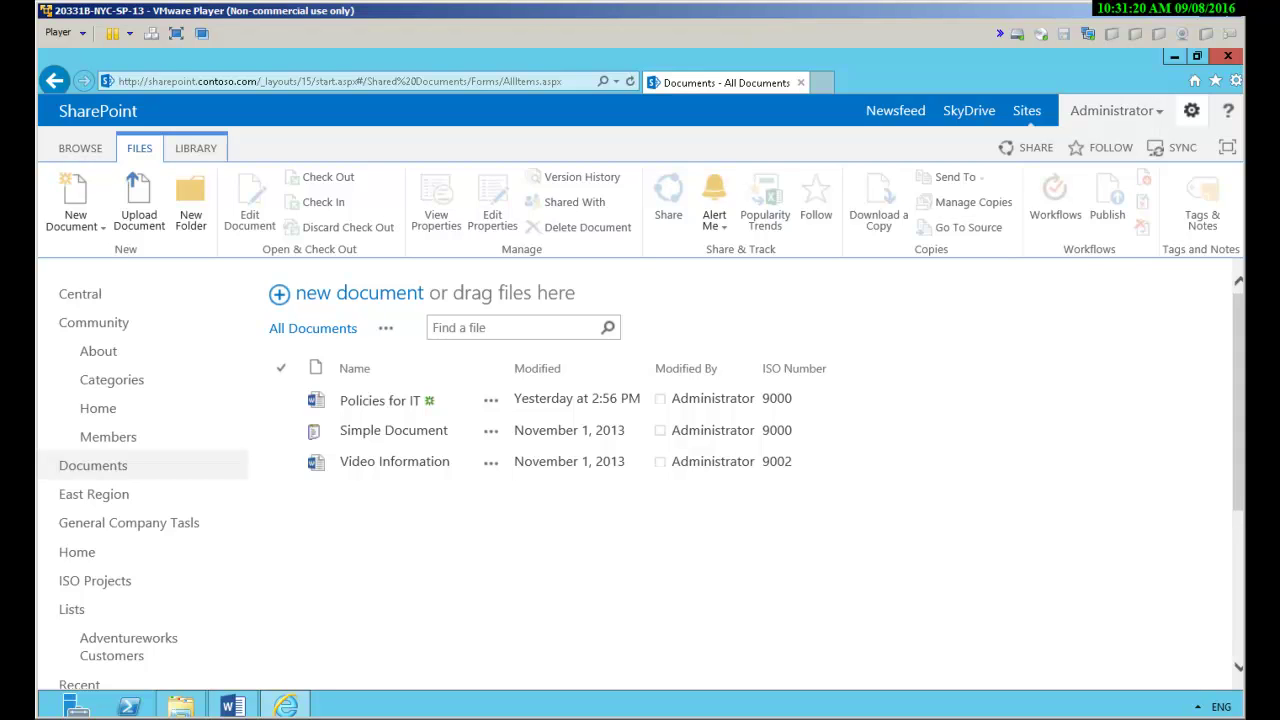
- Open the Site Content Types gallery from the Contoso Intranet Portal's site settings
{"action": "left_click", "coordinate": [1191, 110]}
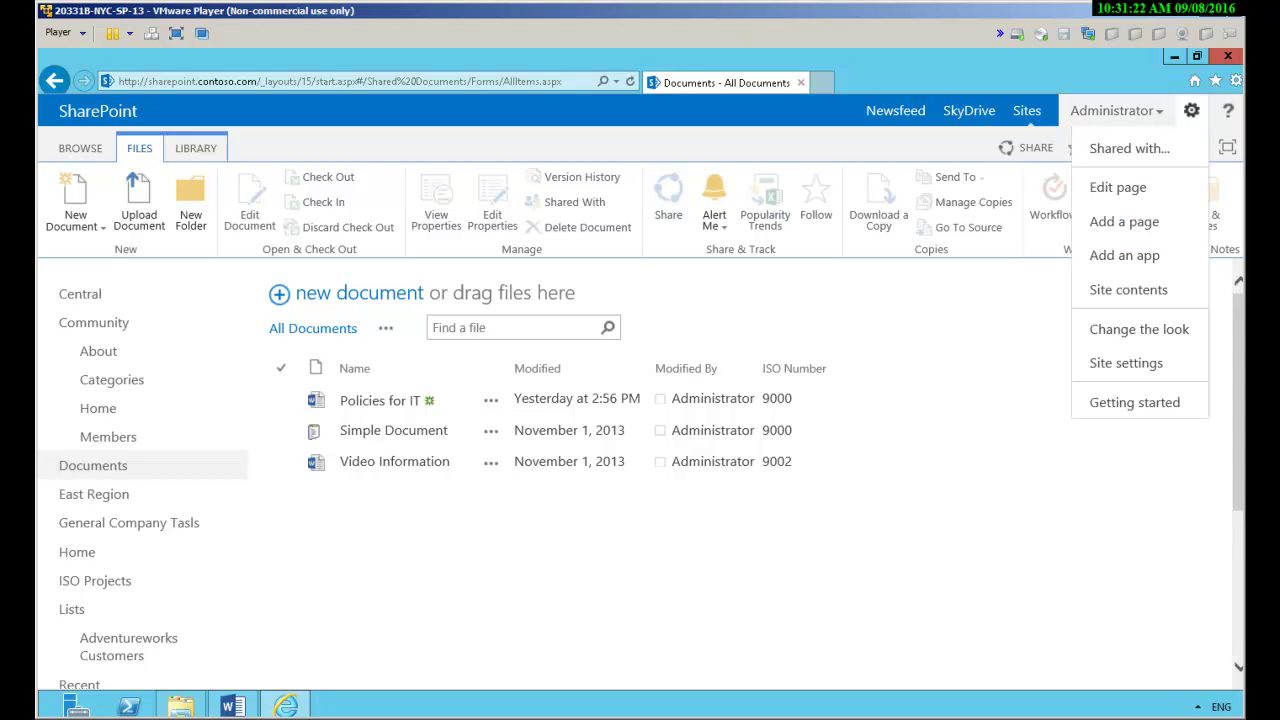
{"action": "left_click", "coordinate": [1126, 363]}
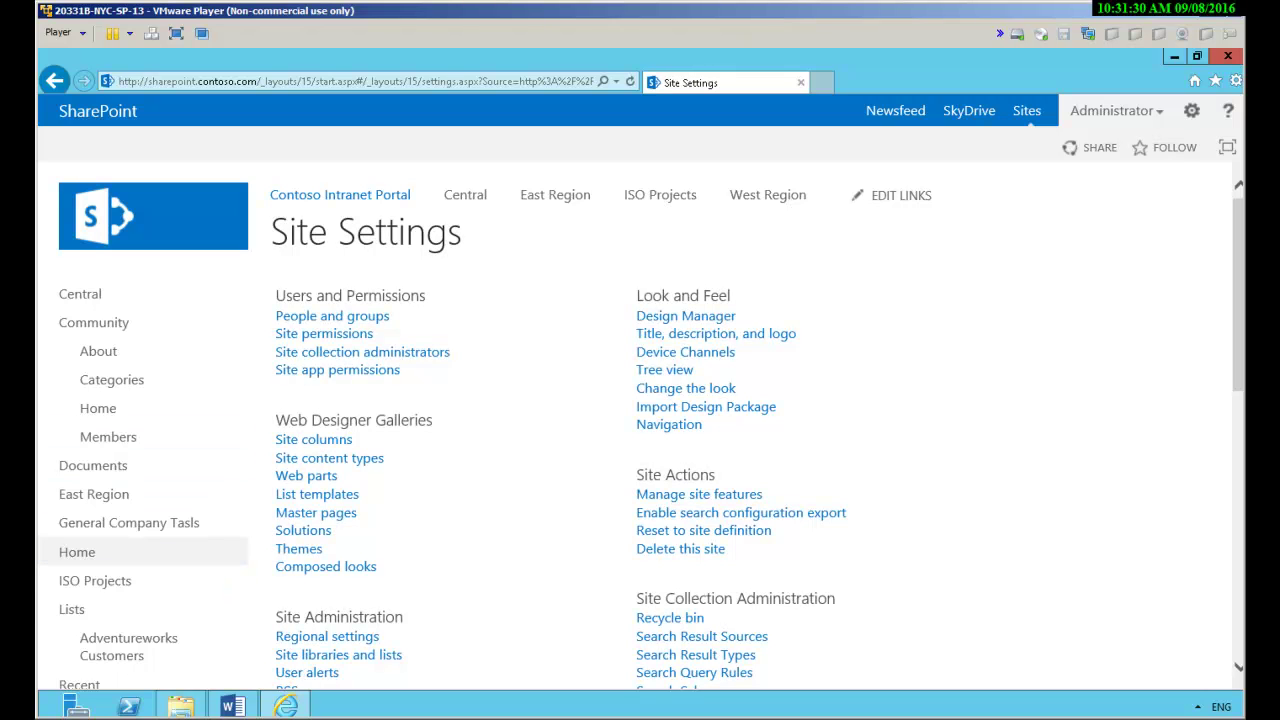
{"action": "left_click", "coordinate": [329, 458]}
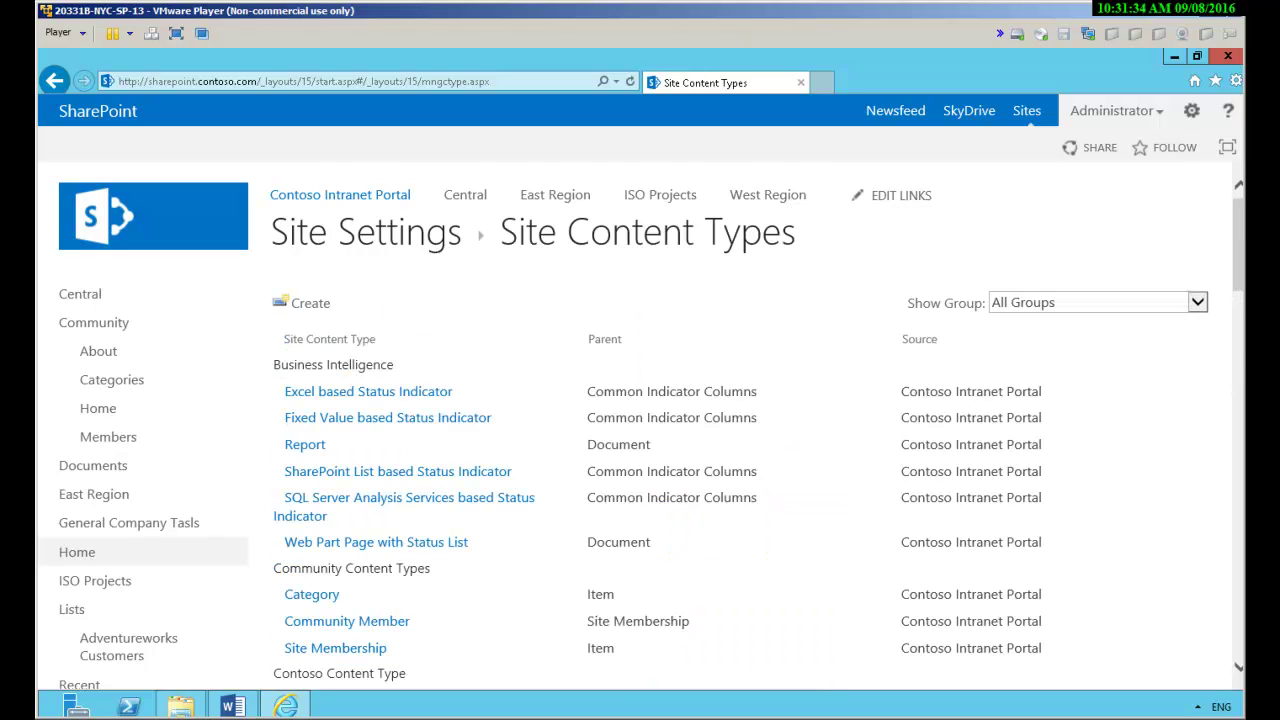
- Examine the existing site content types, their groups and their parent types through the whole list
{"action": "scroll", "coordinate": [640, 420], "scroll_direction": "down", "scroll_amount": 5}
{"action": "scroll", "coordinate": [640, 420], "scroll_direction": "down", "scroll_amount": 8}
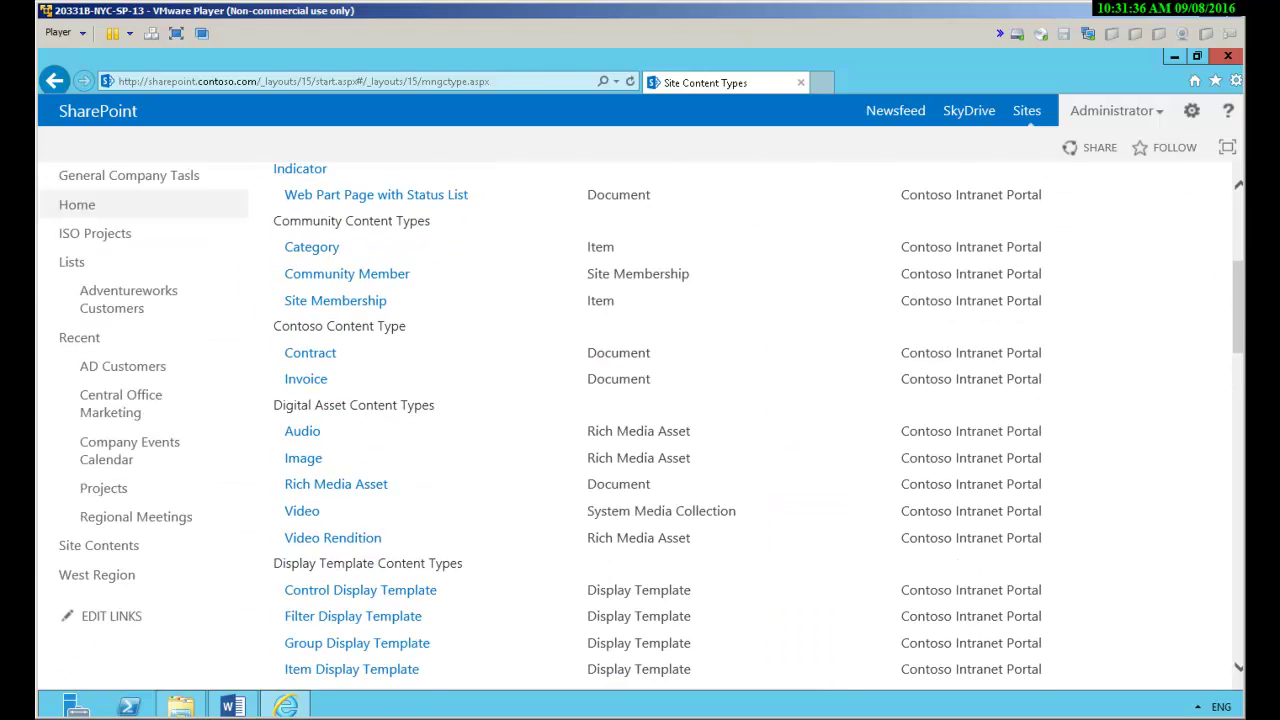
{"action": "scroll", "coordinate": [640, 420], "scroll_direction": "up", "scroll_amount": 5}
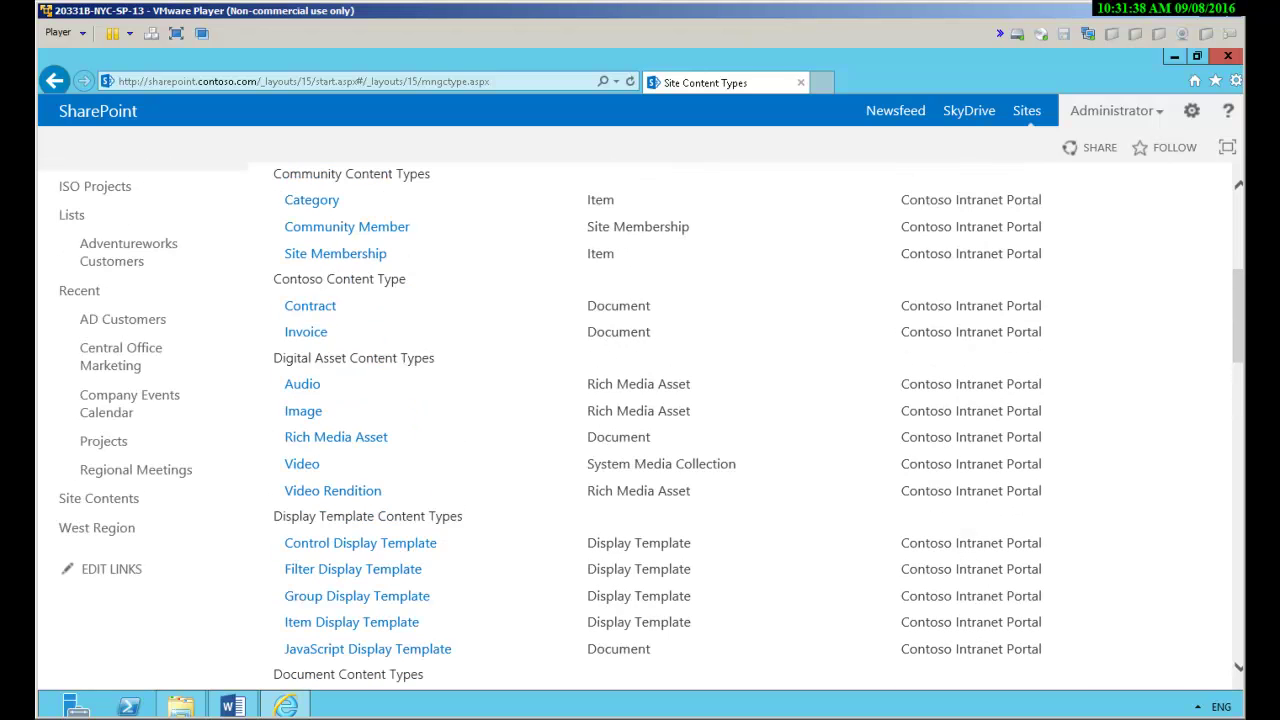
{"action": "scroll", "coordinate": [640, 420], "scroll_direction": "down", "scroll_amount": 8}
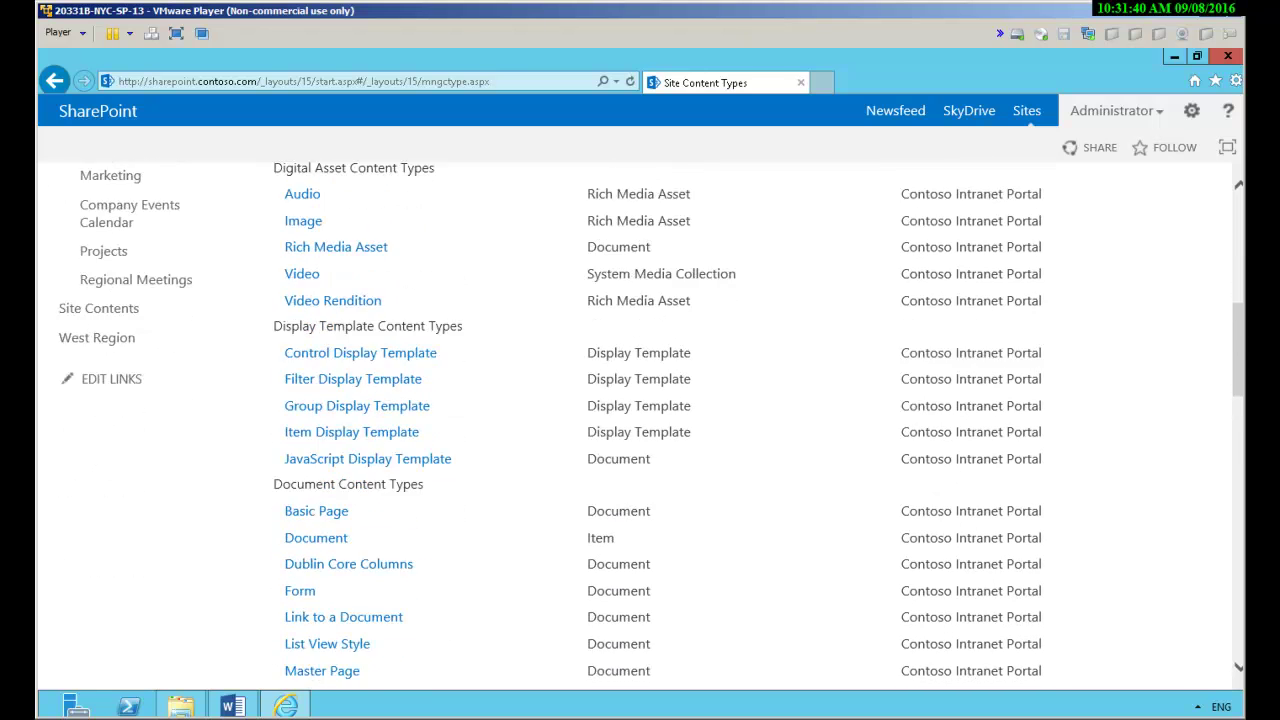
{"action": "scroll", "coordinate": [640, 420], "scroll_direction": "down", "scroll_amount": 2}
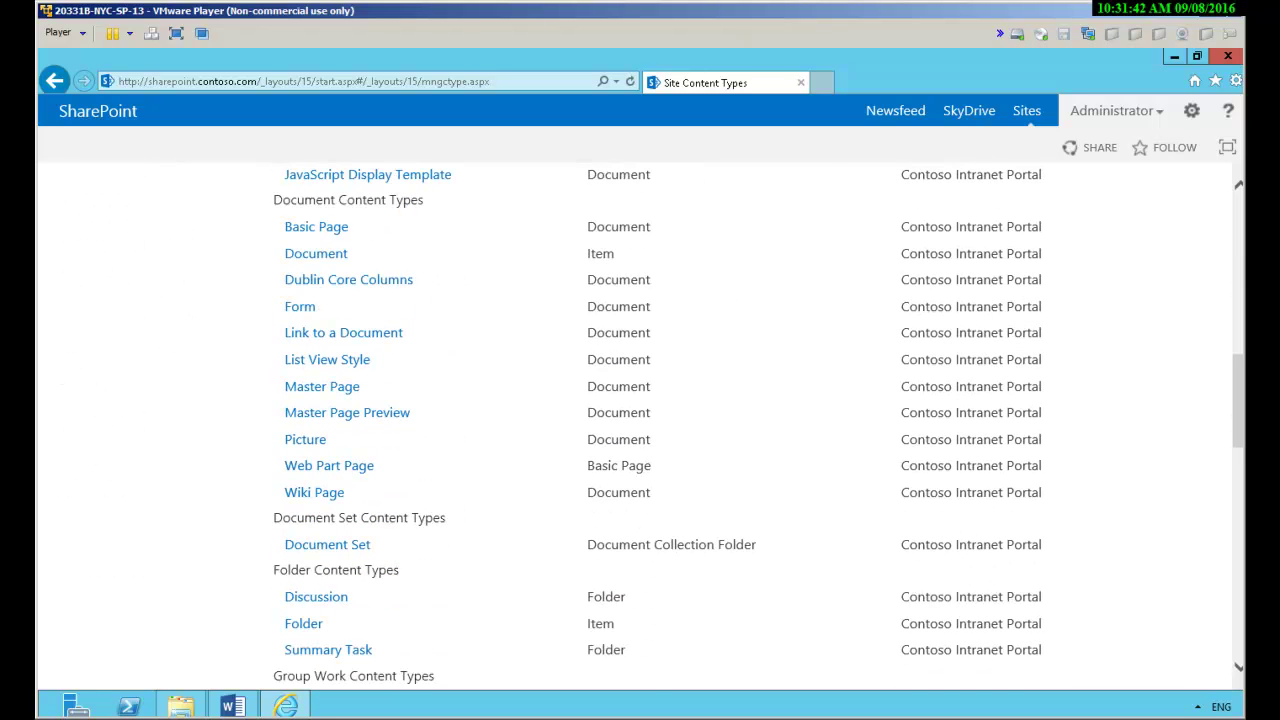
{"action": "scroll", "coordinate": [640, 420], "scroll_direction": "down", "scroll_amount": 6}
{"action": "scroll", "coordinate": [640, 420], "scroll_direction": "down", "scroll_amount": 16}
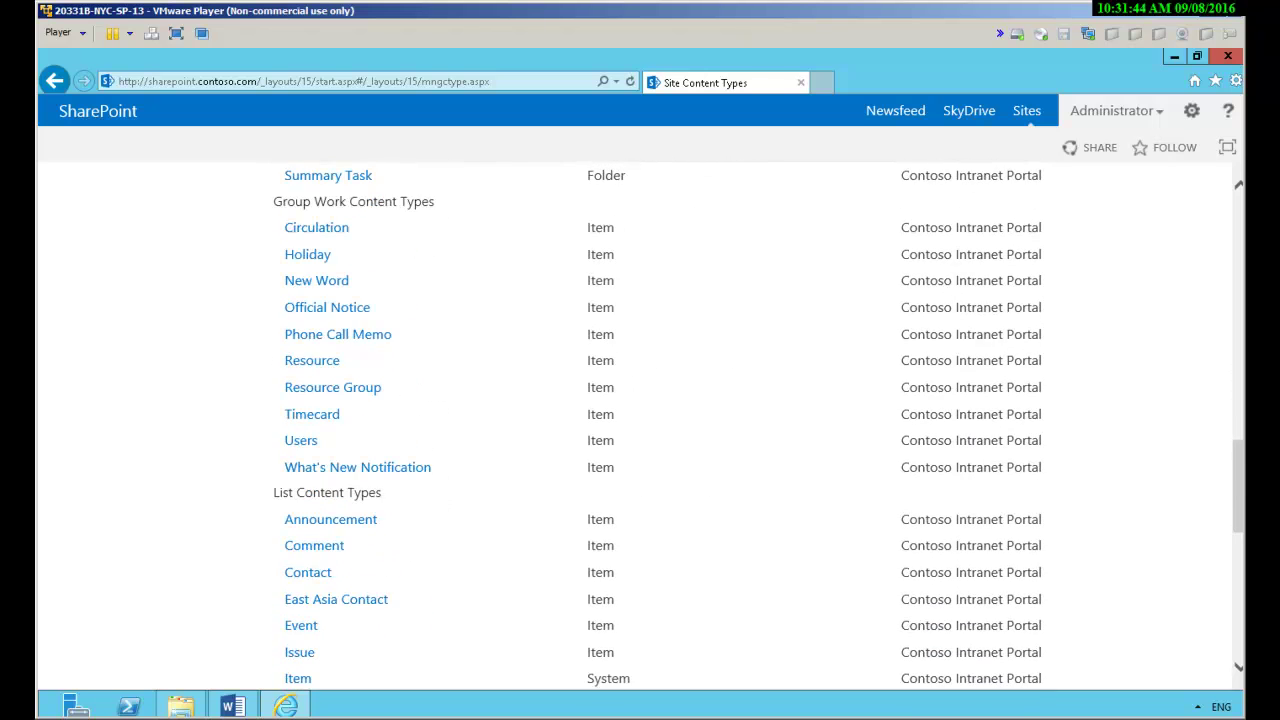
{"action": "scroll", "coordinate": [640, 420], "scroll_direction": "down", "scroll_amount": 1}
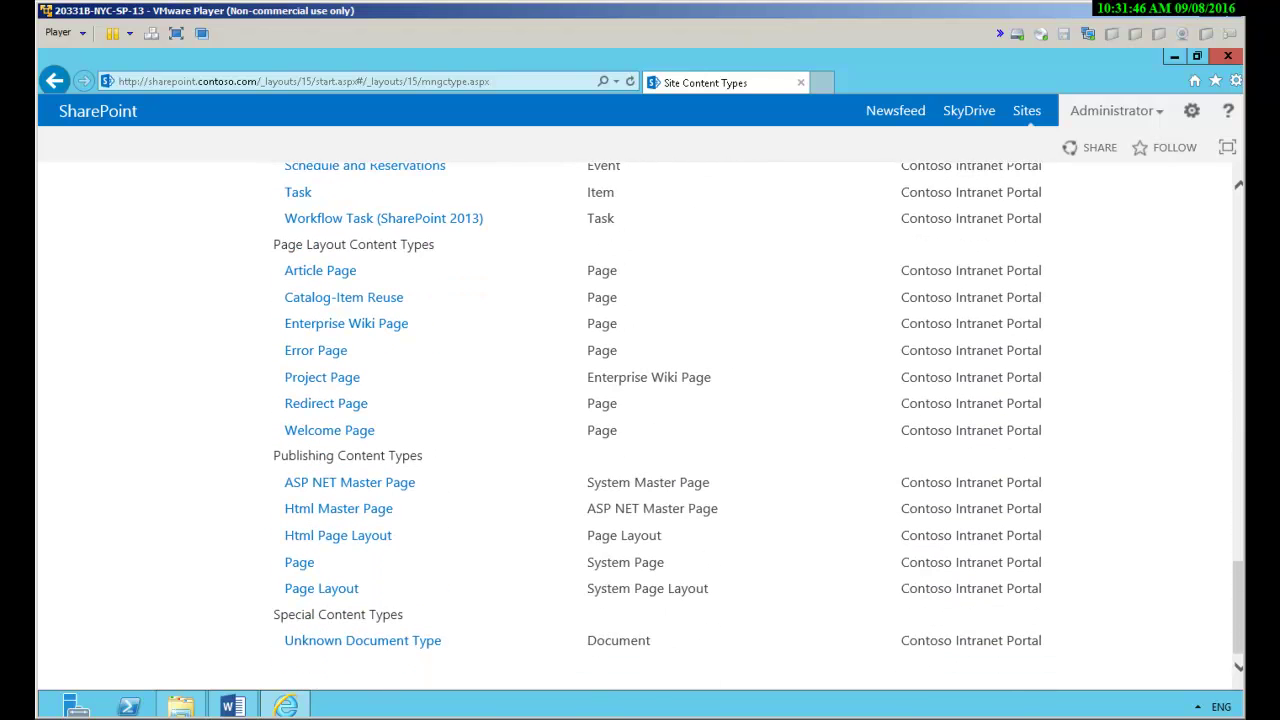
{"action": "scroll", "coordinate": [640, 420], "scroll_direction": "up", "scroll_amount": 20}
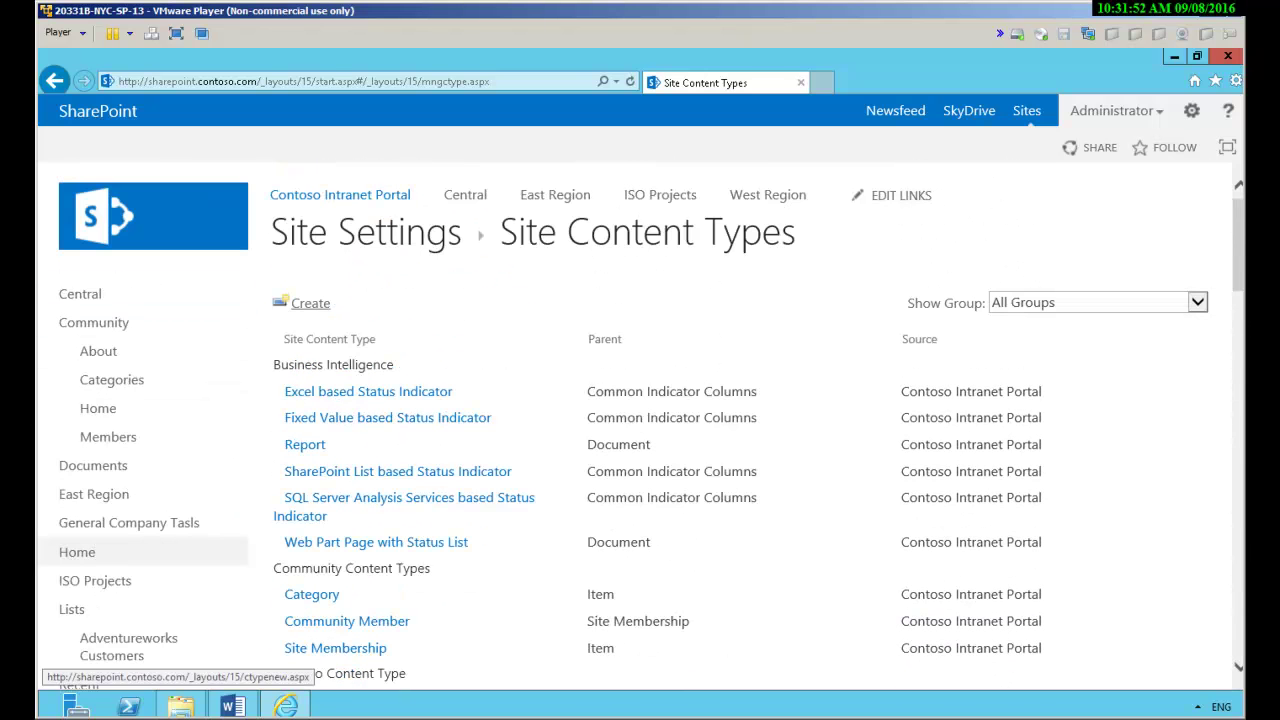
- Start a new site content type named Contoso Corporate Letterhead, with Document from Document Content Types as its parent
{"action": "left_click", "coordinate": [310, 303]}
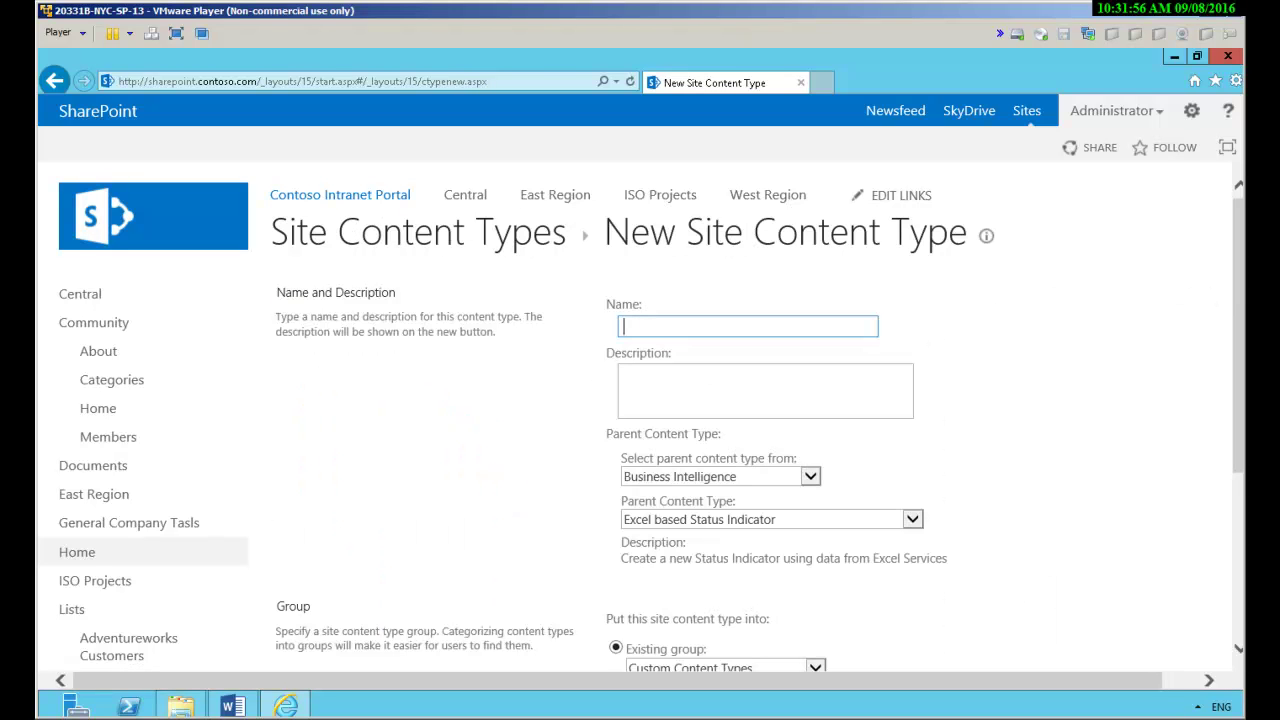
{"action": "type", "text": "Contoso Corpor"}
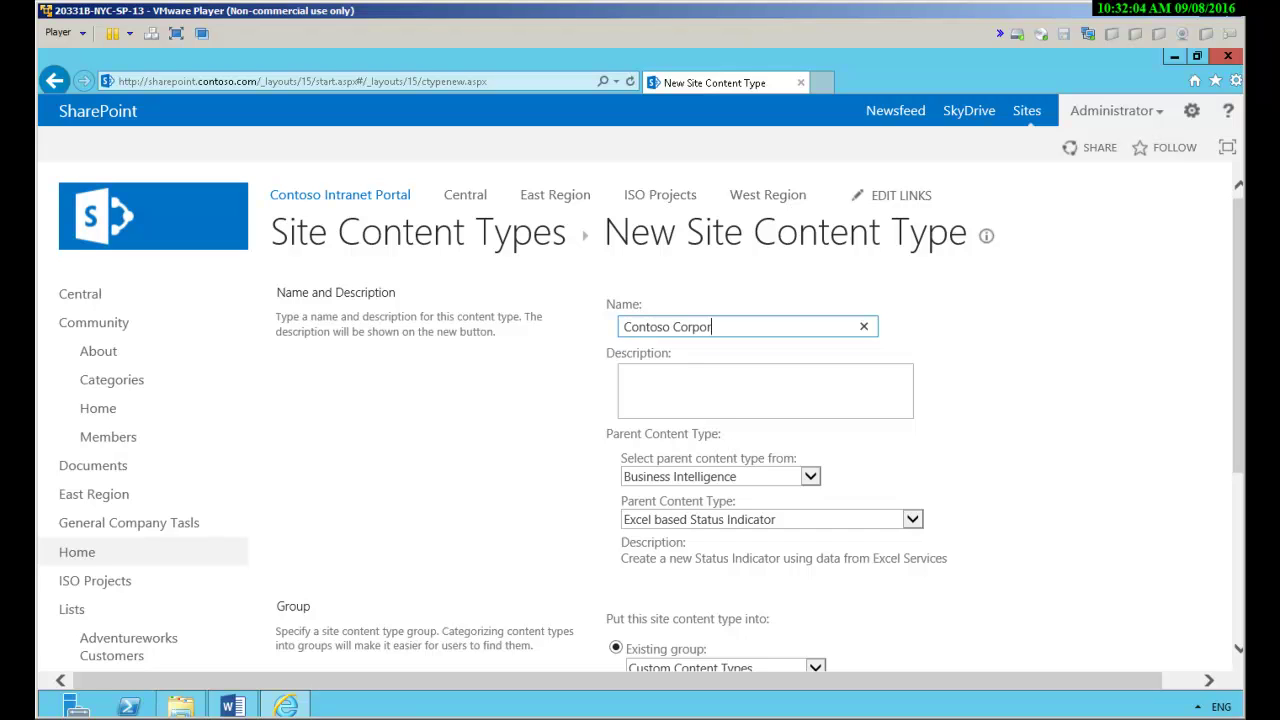
{"action": "type", "text": "ate Letterhead"}
{"action": "left_click", "coordinate": [720, 476]}
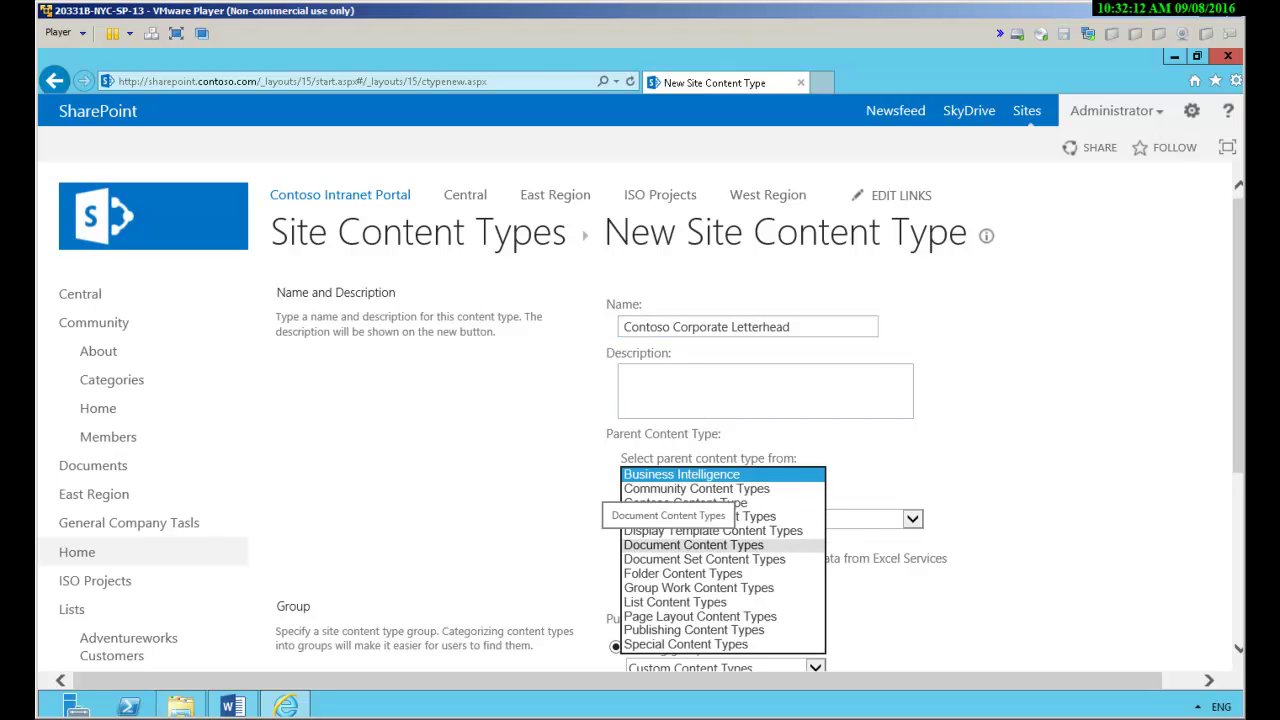
{"action": "left_click", "coordinate": [693, 545]}
{"action": "left_click", "coordinate": [690, 519]}
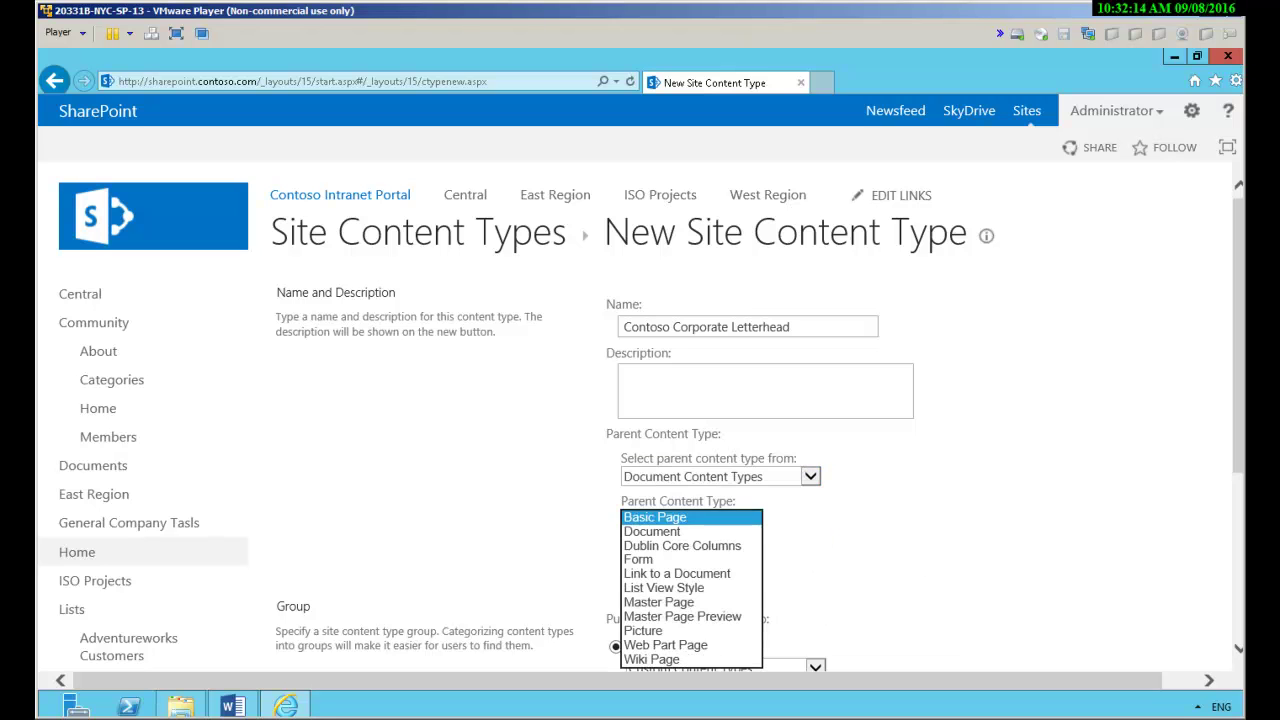
{"action": "left_click", "coordinate": [660, 533]}
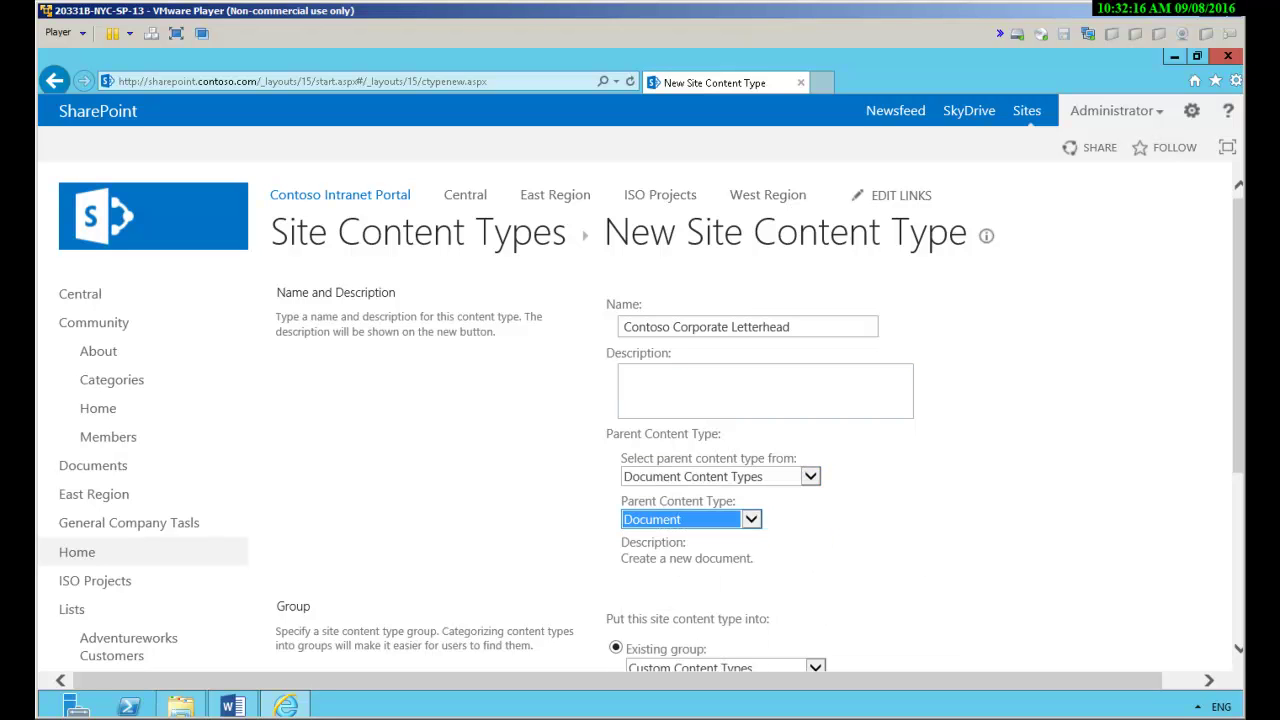
- Put the content type into a new group named Custom Contoso Content Types and create it
{"action": "scroll", "coordinate": [640, 400], "scroll_direction": "down", "scroll_amount": 3}
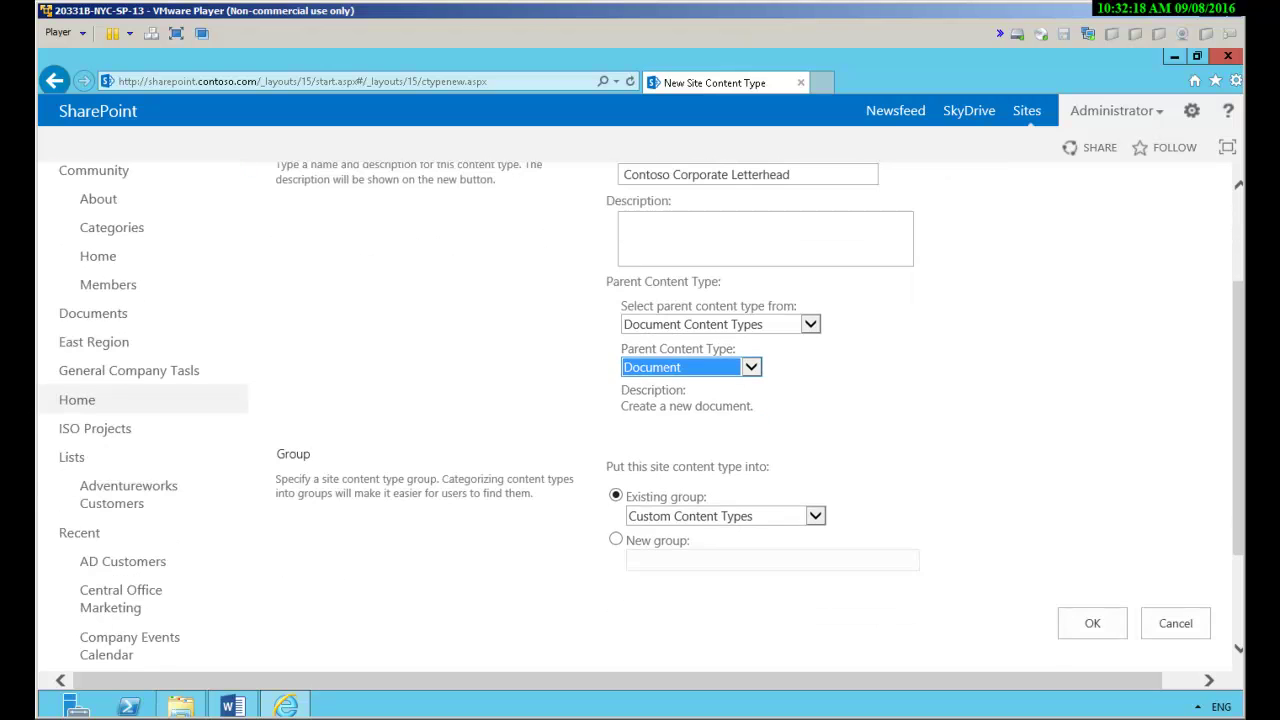
{"action": "left_click", "coordinate": [640, 560]}
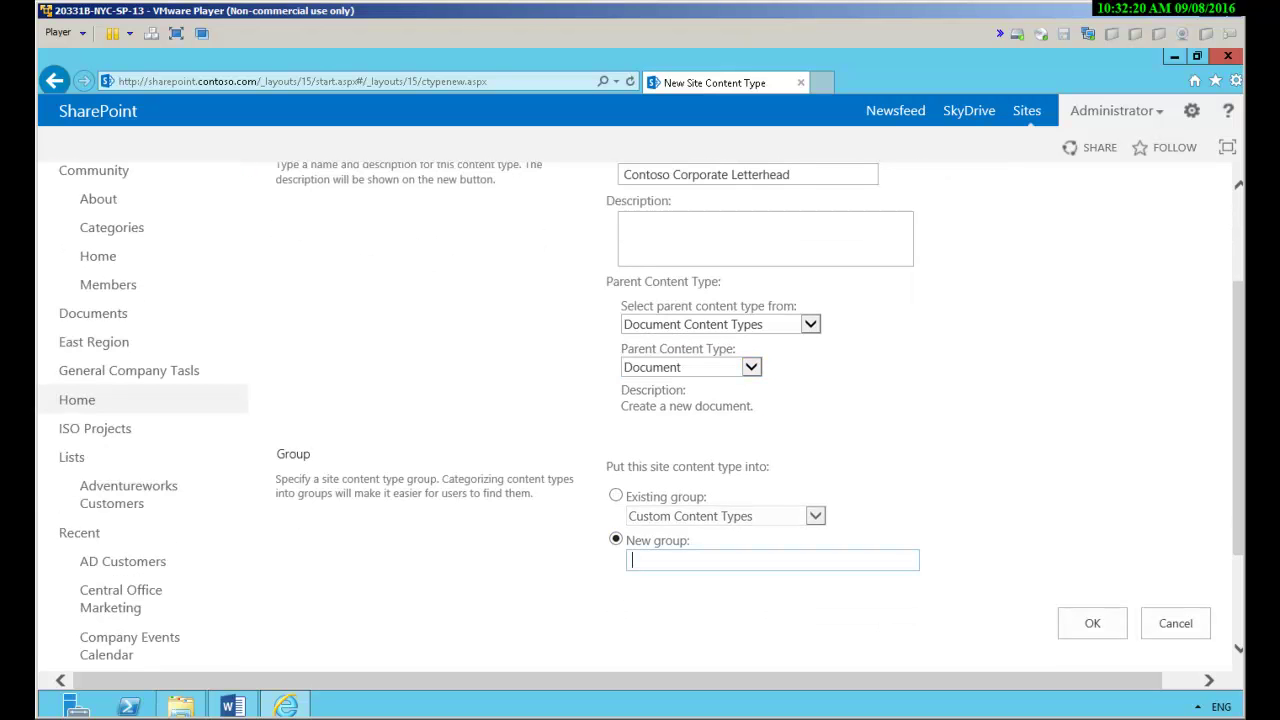
{"action": "type", "text": "Custom Contoso Content Types"}
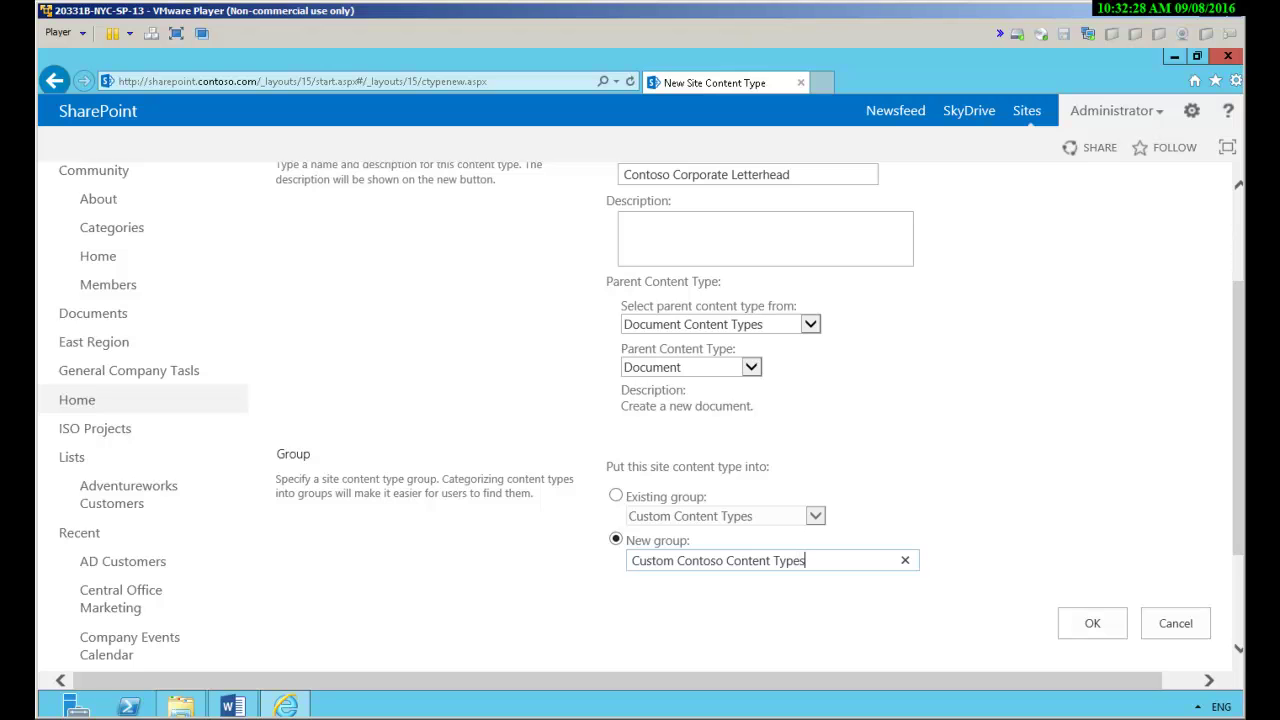
{"action": "key", "text": "Tab"}
{"action": "key", "text": "Return"}
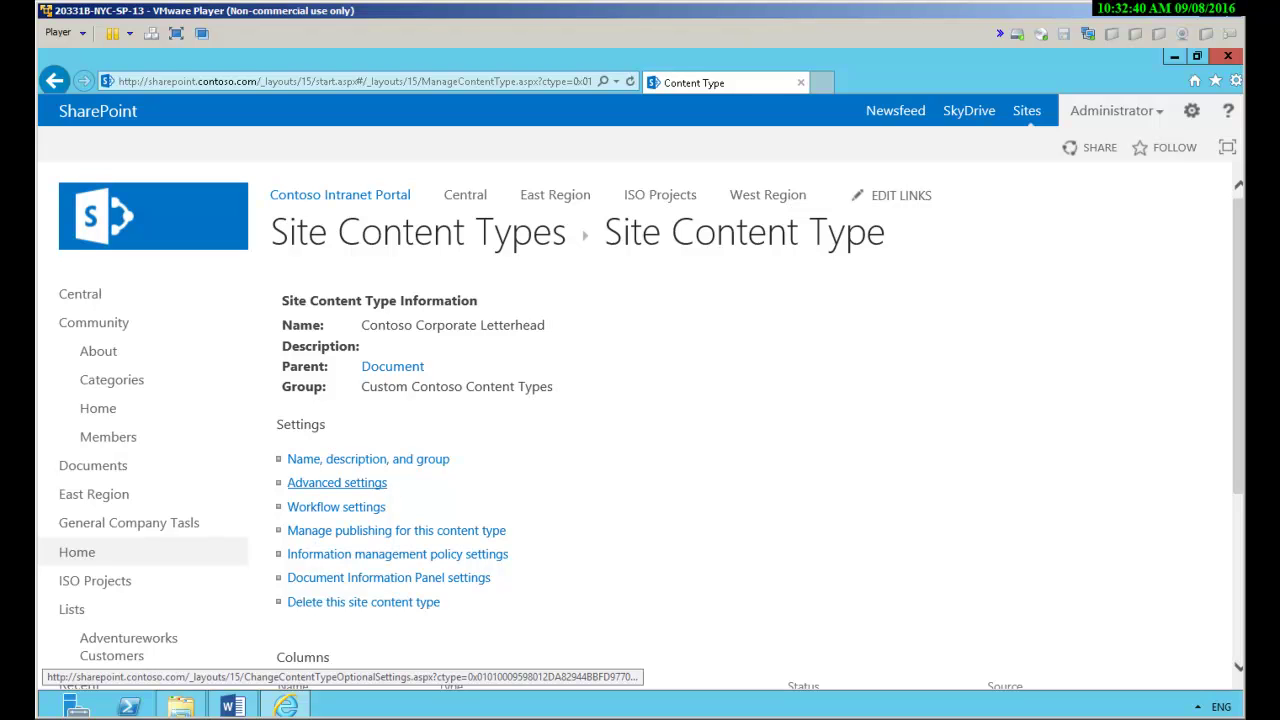
- In the content type's advanced settings, choose C:\SharePoint Templates\Corporate Letterhead.docx as the new document template to upload
{"action": "left_click", "coordinate": [337, 482]}
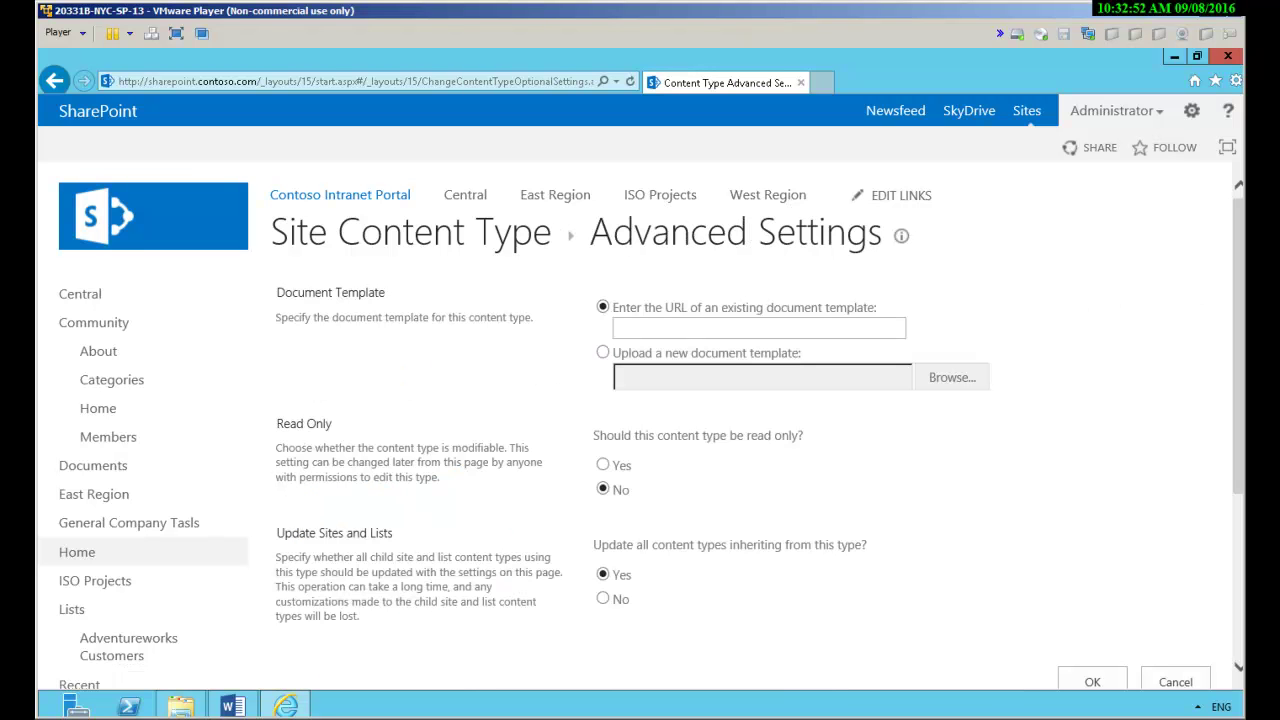
{"action": "left_click", "coordinate": [602, 352]}
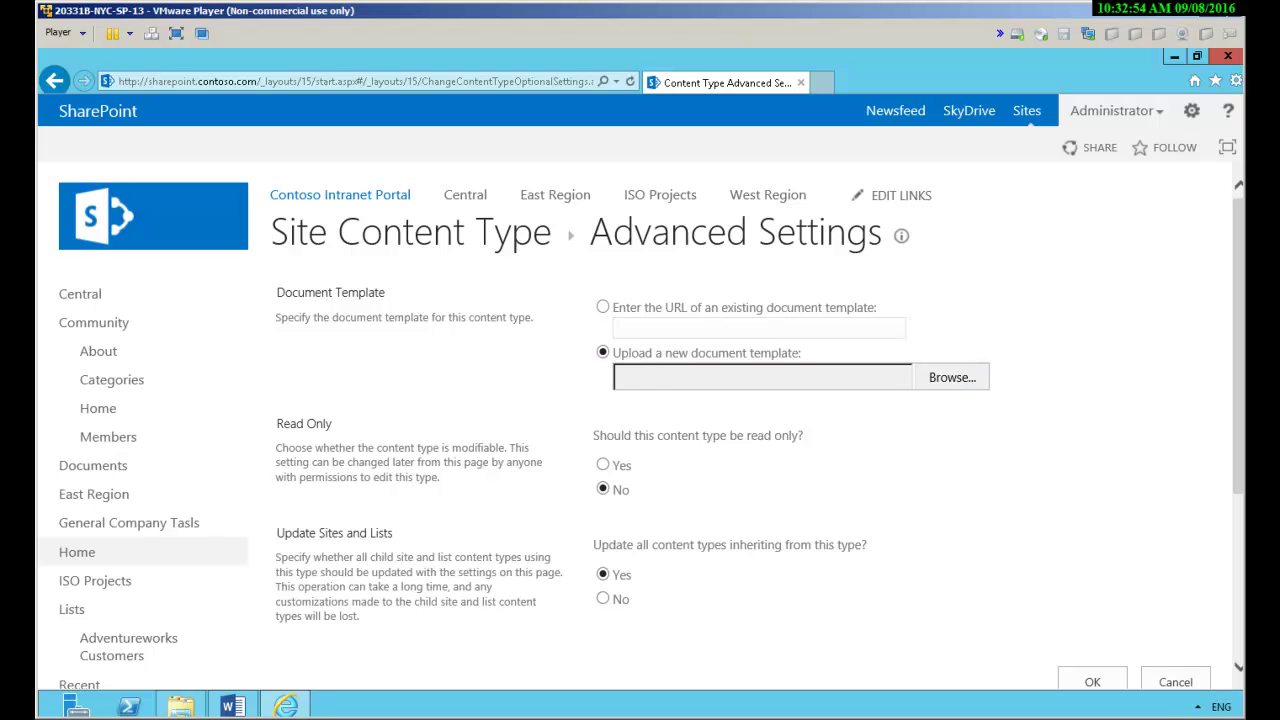
{"action": "left_click", "coordinate": [951, 377]}
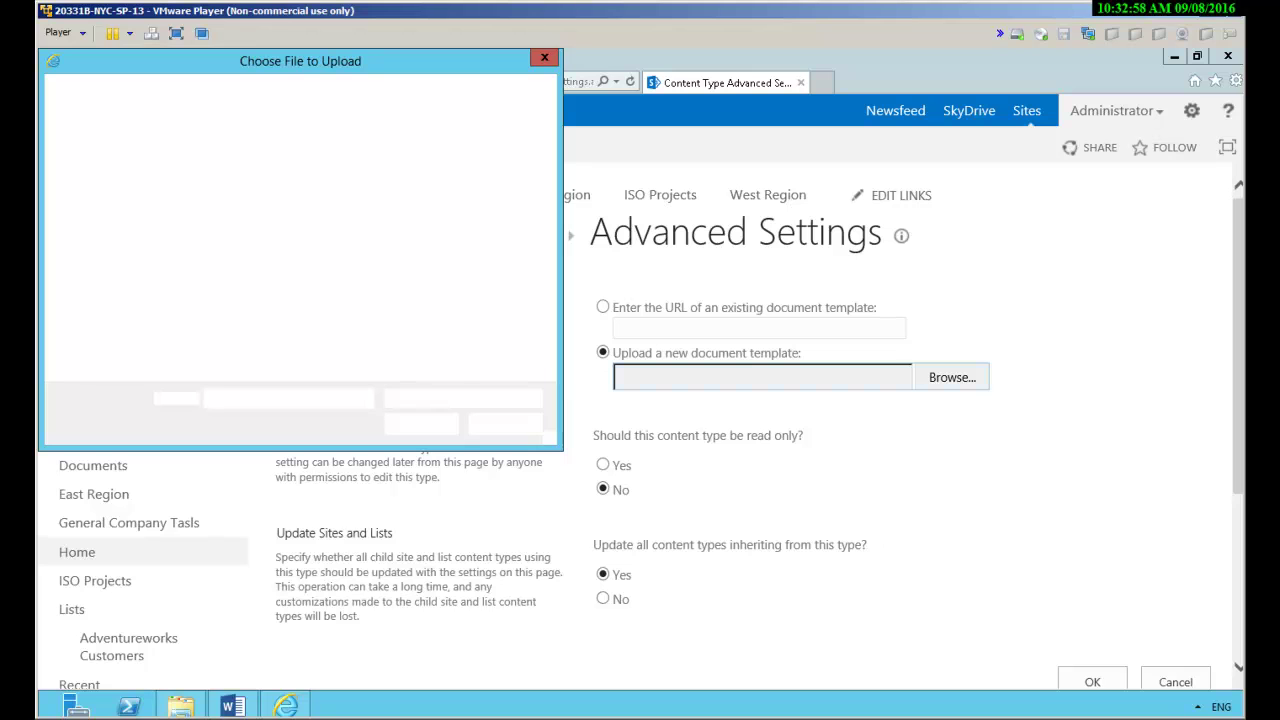
{"action": "left_click", "coordinate": [118, 307]}
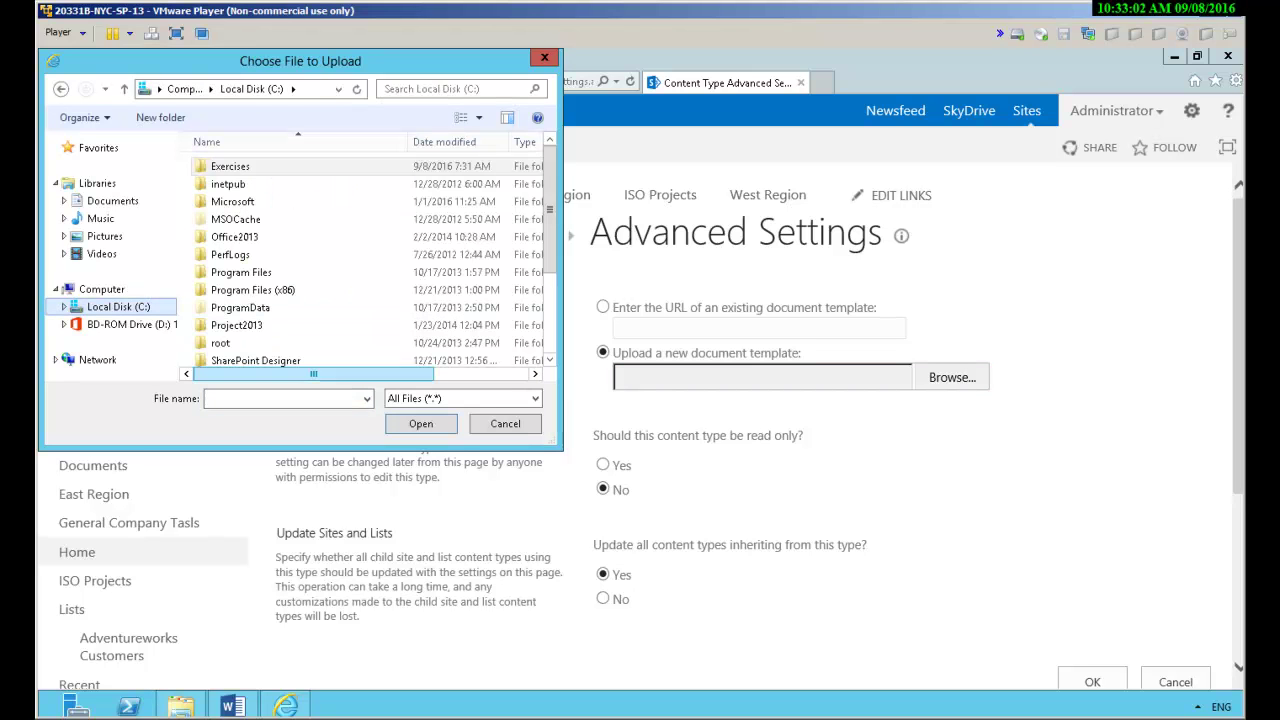
{"action": "scroll", "coordinate": [260, 300], "scroll_direction": "down", "scroll_amount": 2}
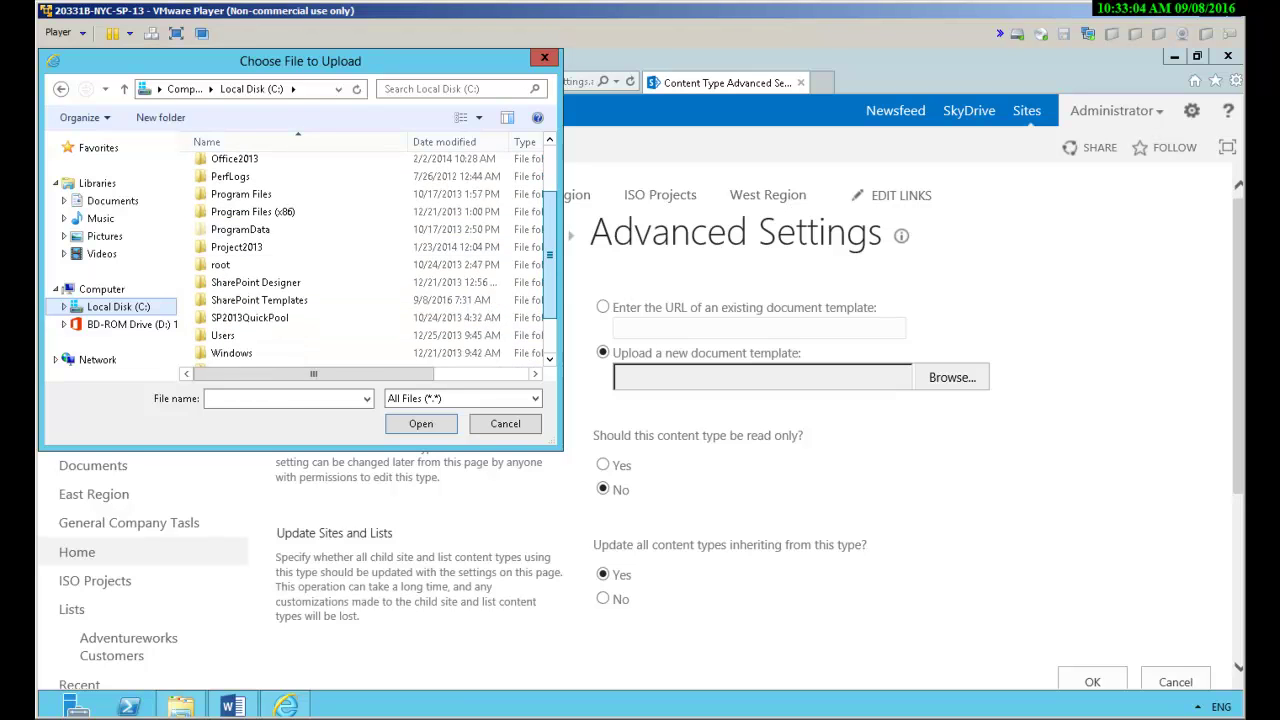
{"action": "double_click", "coordinate": [250, 307]}
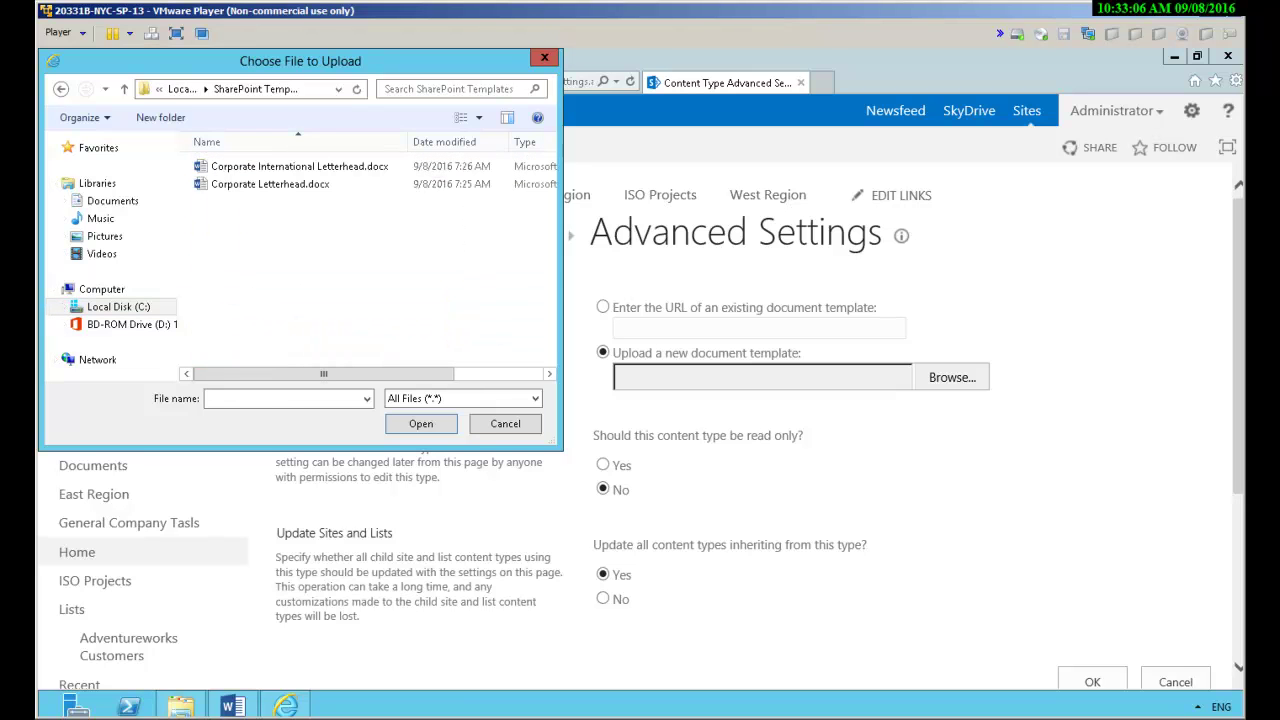
{"action": "left_click", "coordinate": [270, 184]}
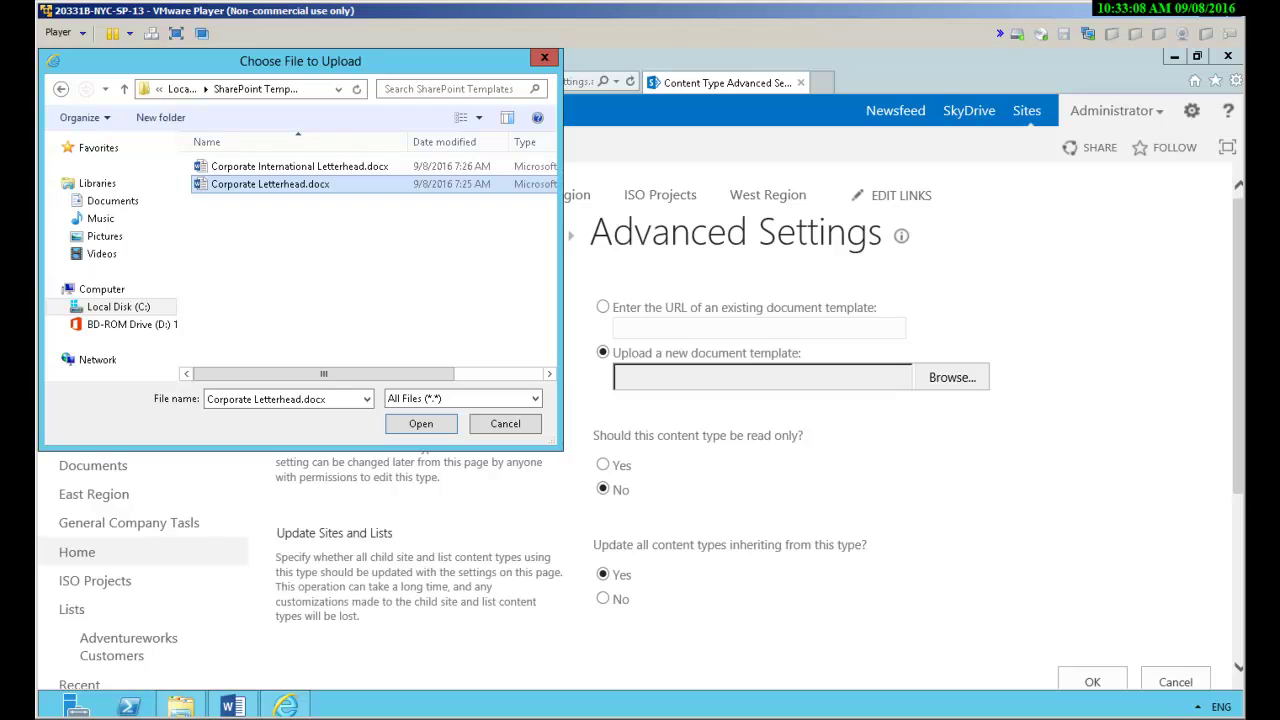
{"action": "key", "text": "Return"}
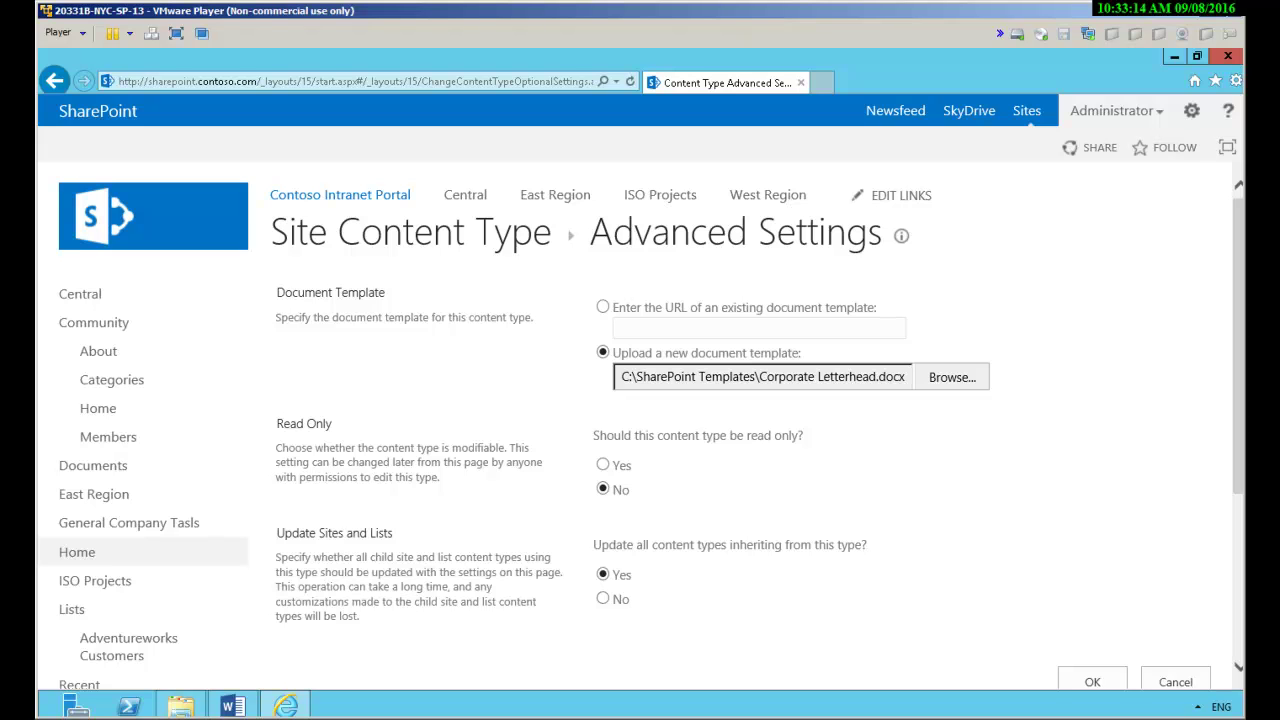
- Set updating of all content types inheriting from this type to No and save the advanced settings
{"action": "left_click", "coordinate": [603, 598]}
{"action": "scroll", "coordinate": [1093, 445], "scroll_direction": "down", "scroll_amount": 4}
{"action": "scroll", "coordinate": [640, 428], "scroll_direction": "down", "scroll_amount": 1}
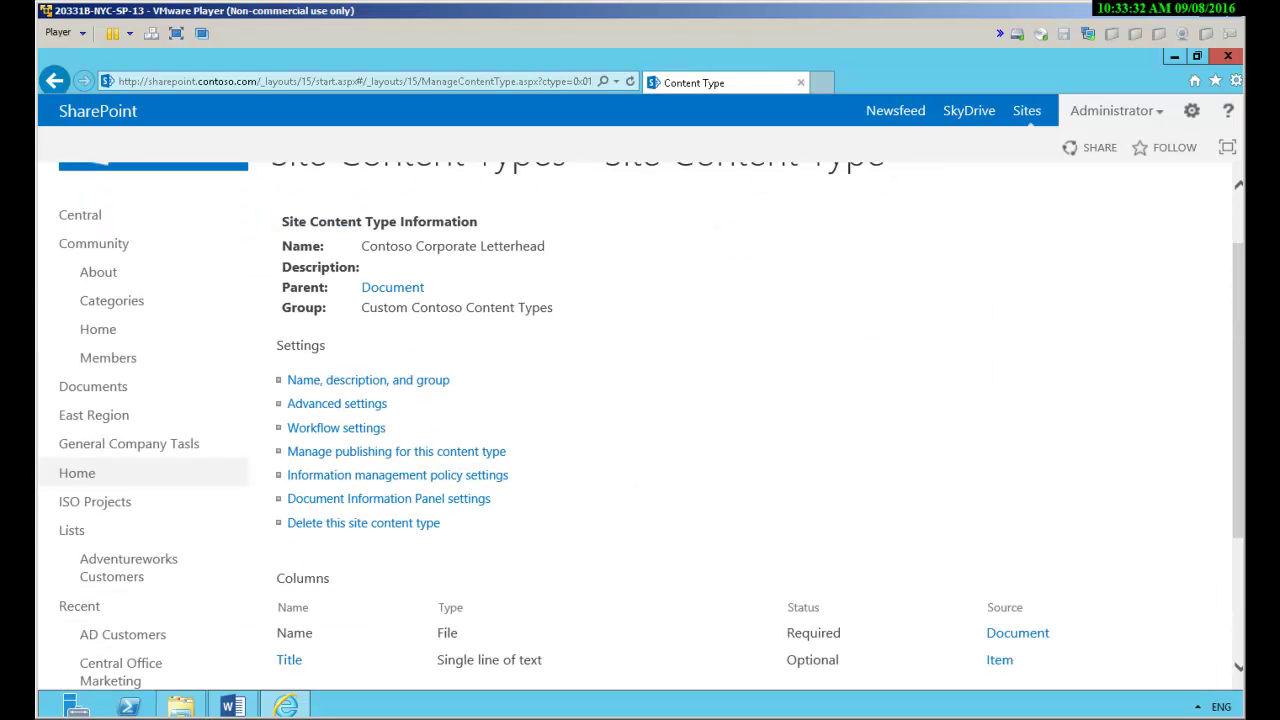
- Start adding existing site columns to the Contoso Corporate Letterhead content type and choose the Author column
{"action": "scroll", "coordinate": [640, 428], "scroll_direction": "down", "scroll_amount": 2}
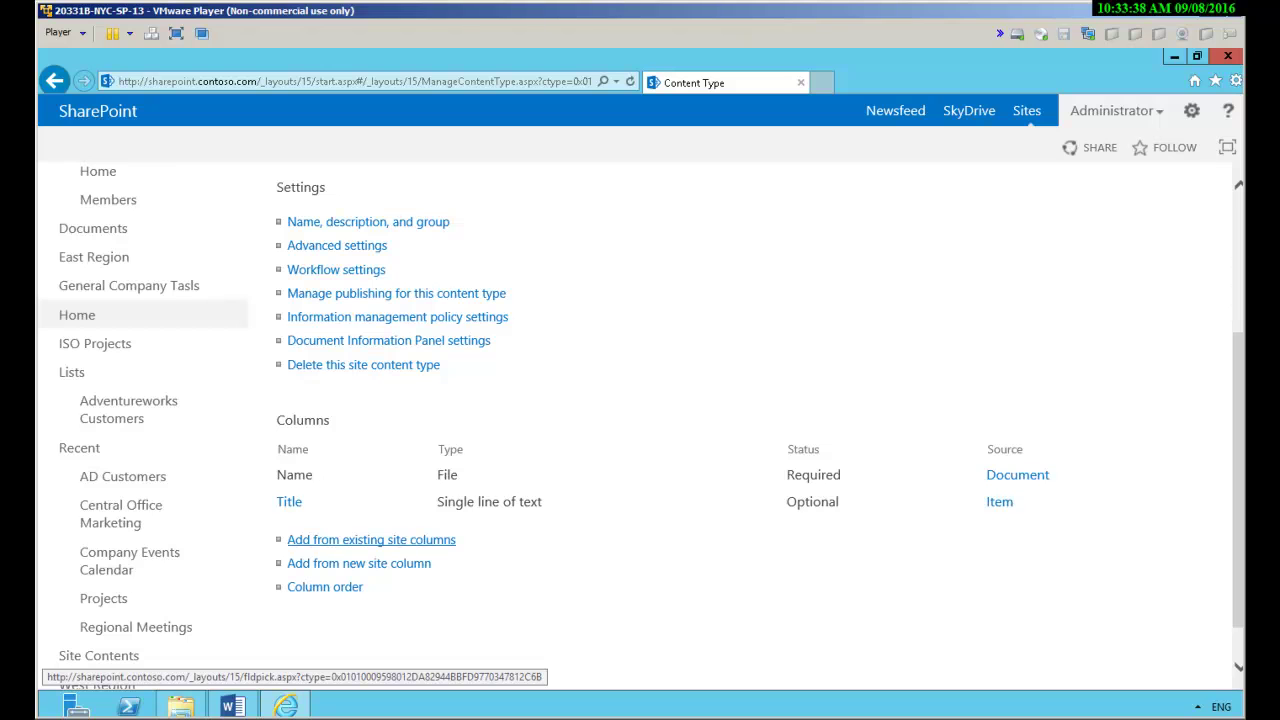
{"action": "left_click", "coordinate": [371, 539]}
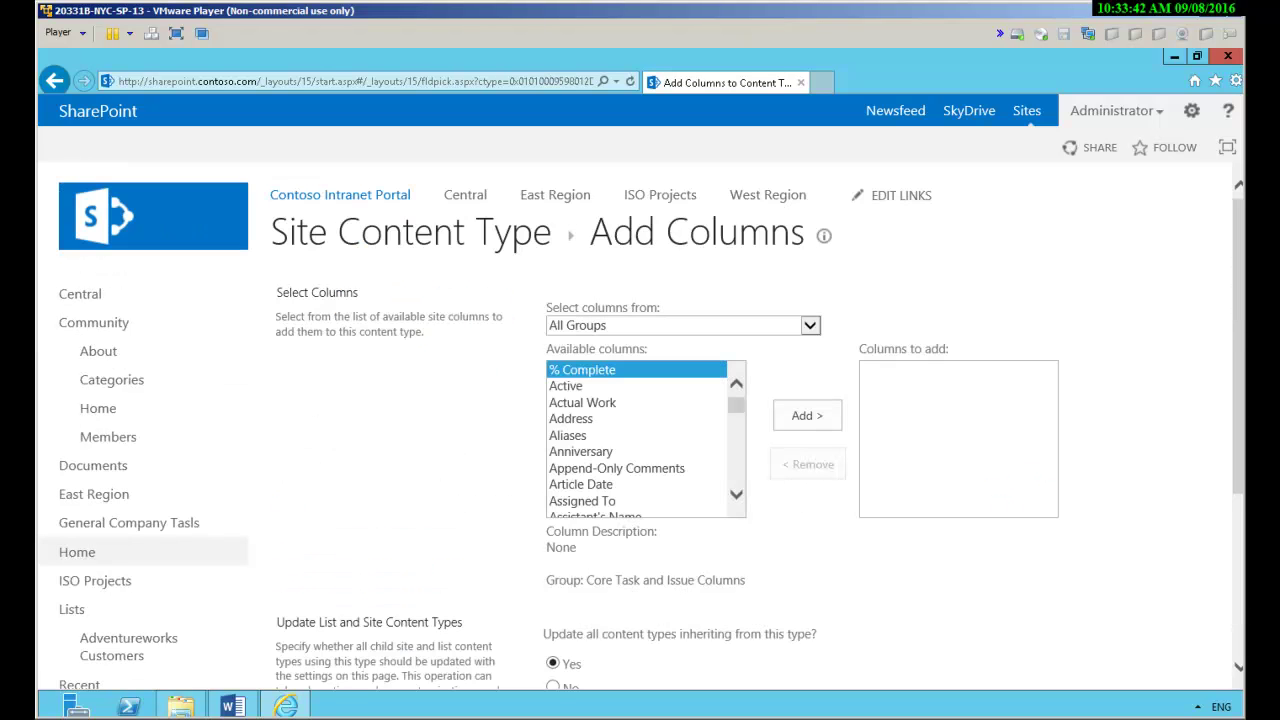
{"action": "scroll", "coordinate": [736, 494], "scroll_direction": "down", "scroll_amount": 2}
{"action": "scroll", "coordinate": [736, 494], "scroll_direction": "down", "scroll_amount": 4}
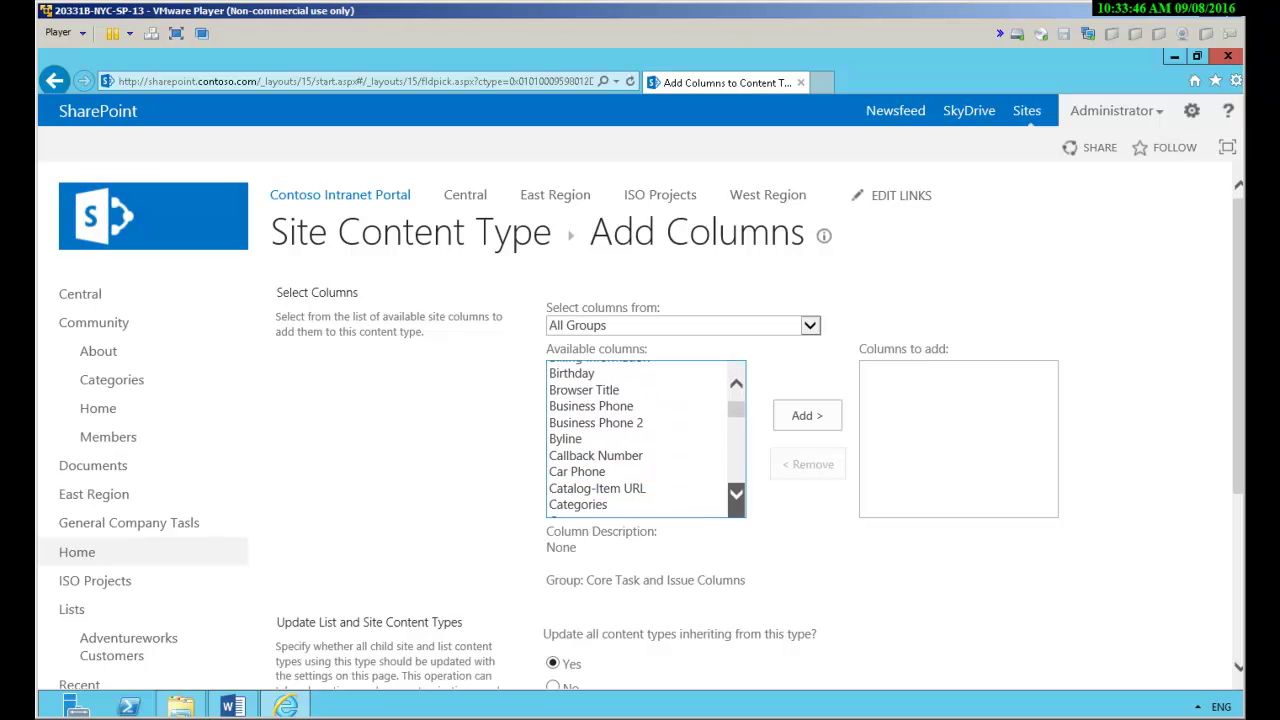
{"action": "scroll", "coordinate": [736, 383], "scroll_direction": "up", "scroll_amount": 3}
{"action": "left_click", "coordinate": [600, 386]}
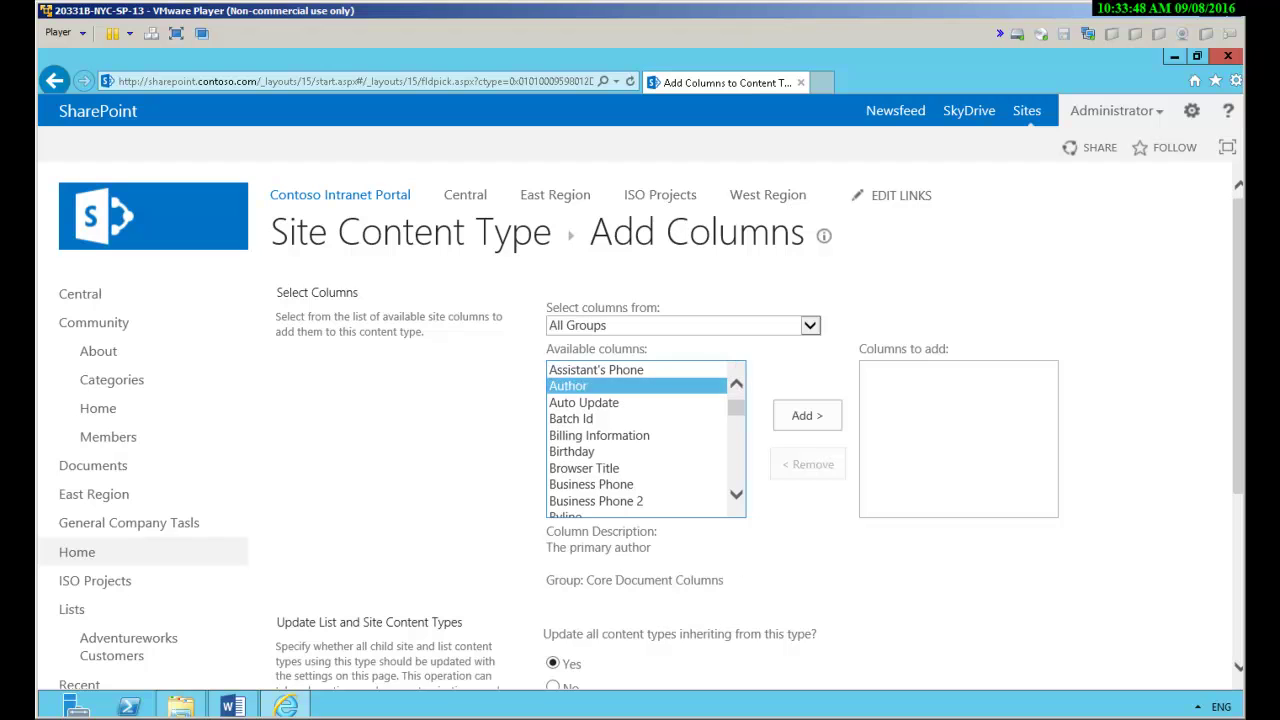
{"action": "left_click", "coordinate": [807, 415]}
- Include the Contact E-Mail Address column among the columns to add to Contoso Corporate Letterhead
{"action": "left_click", "coordinate": [736, 494]}
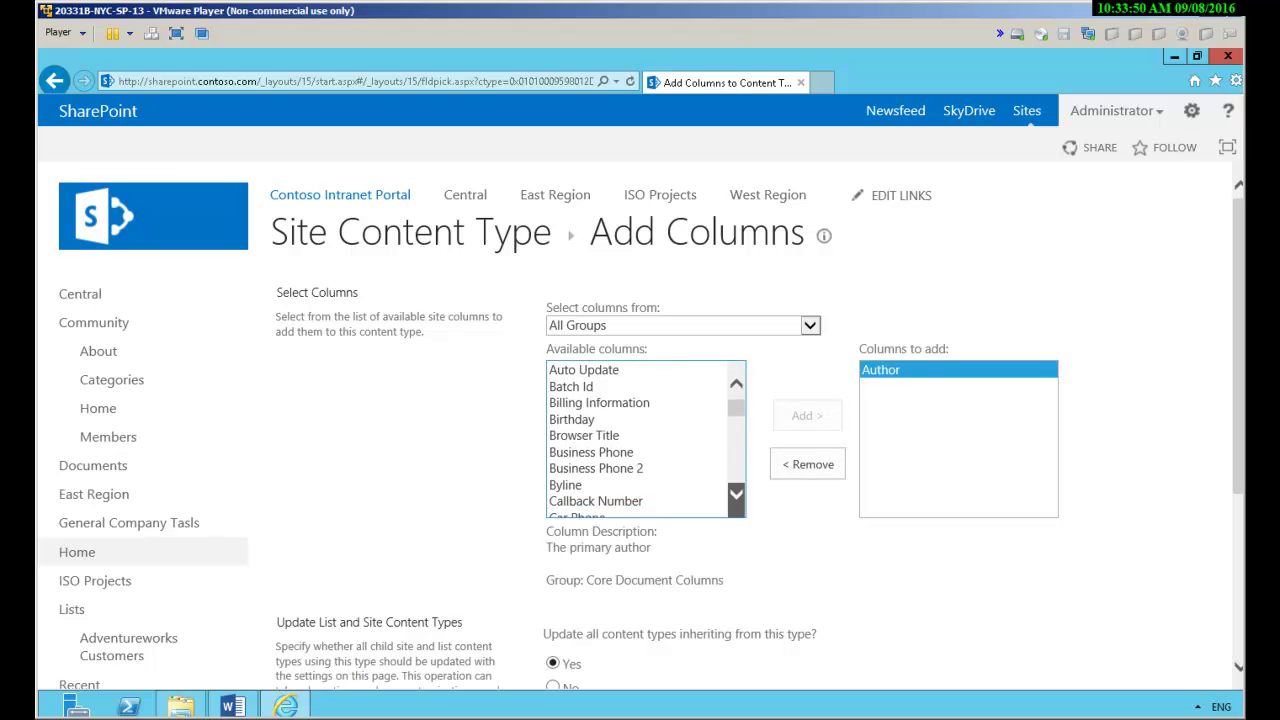
{"action": "scroll", "coordinate": [736, 494], "scroll_direction": "down", "scroll_amount": 4}
{"action": "scroll", "coordinate": [736, 494], "scroll_direction": "down", "scroll_amount": 2}
{"action": "left_click", "coordinate": [736, 384]}
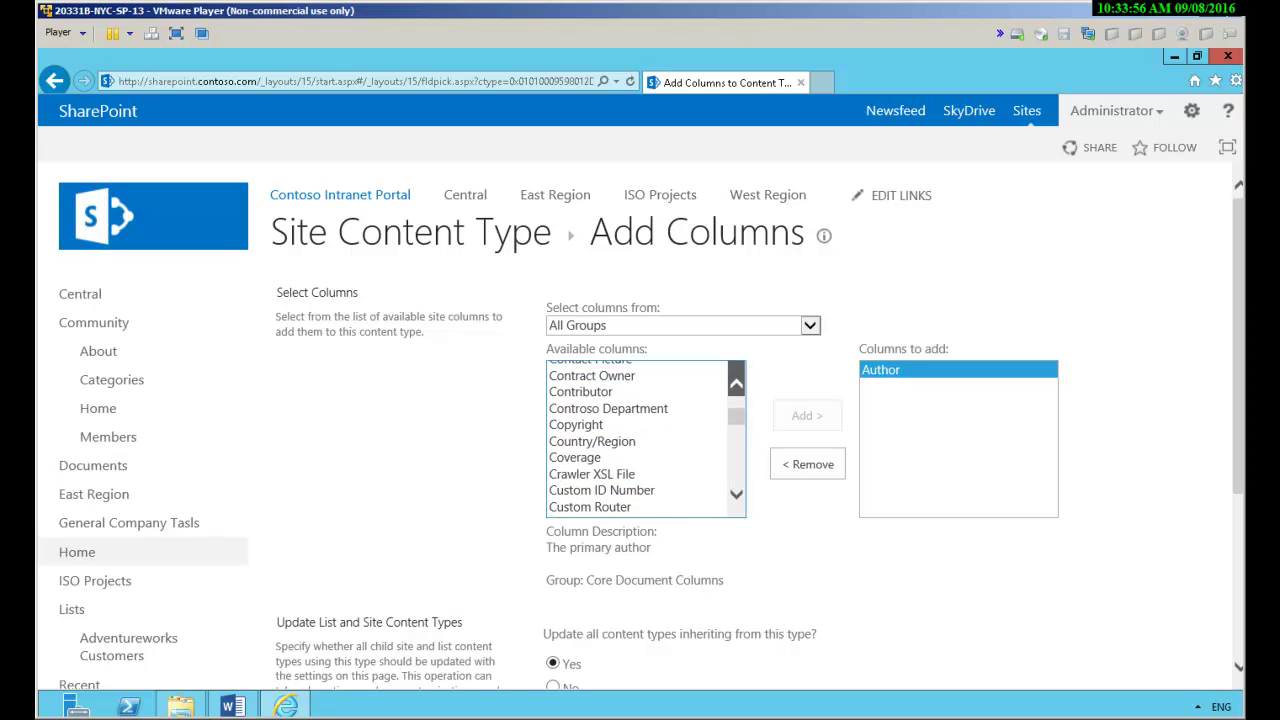
{"action": "left_click", "coordinate": [571, 403]}
{"action": "left_click", "coordinate": [612, 419]}
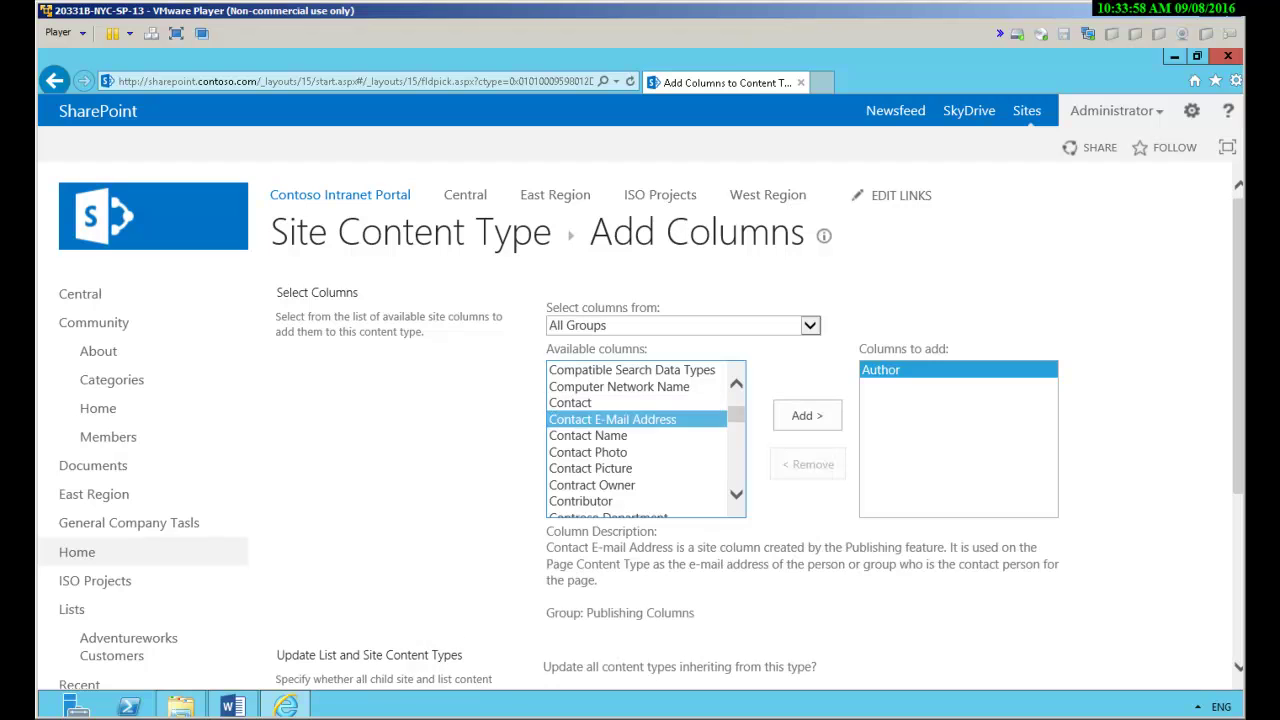
{"action": "left_click", "coordinate": [807, 415]}
- Set updating of all content types inheriting from this type to No and save the added columns
{"action": "scroll", "coordinate": [807, 415], "scroll_direction": "down", "scroll_amount": 2}
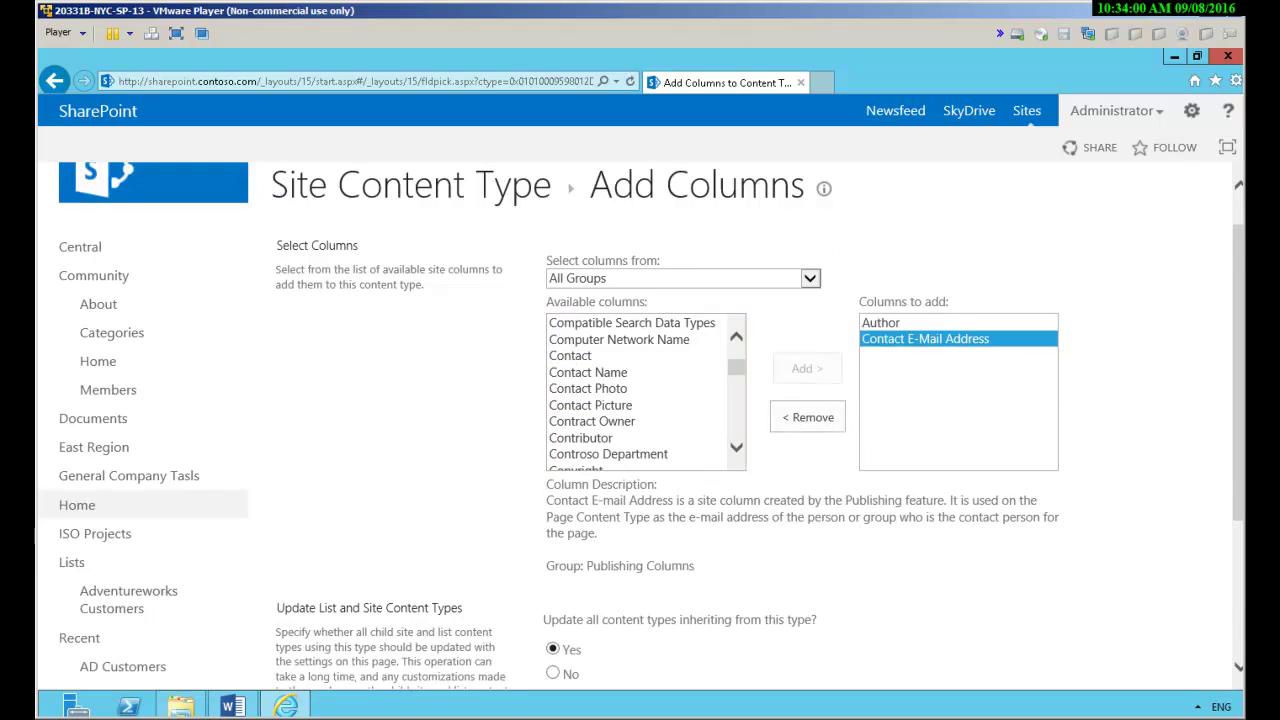
{"action": "left_click", "coordinate": [553, 483]}
{"action": "scroll", "coordinate": [640, 420], "scroll_direction": "up", "scroll_amount": 3}
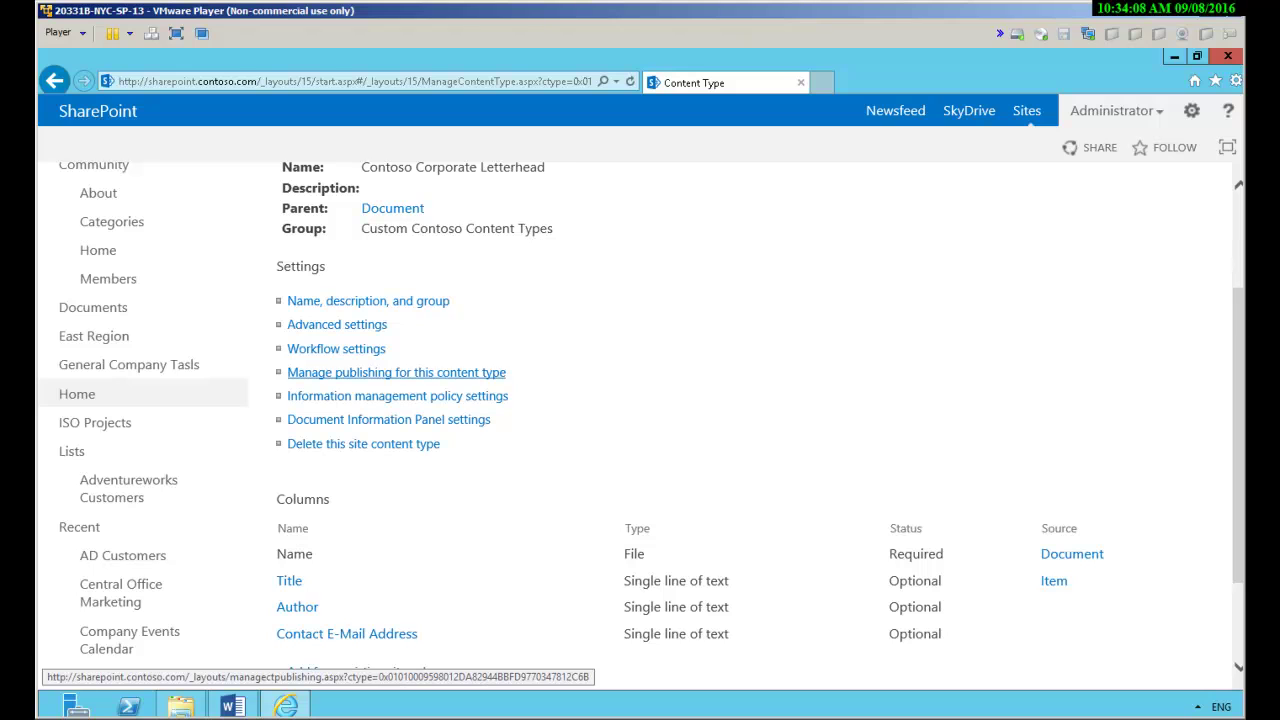
- Set the content type's Document Information Panel to always show on document open and initial save, and save the setting
{"action": "left_click", "coordinate": [388, 419]}
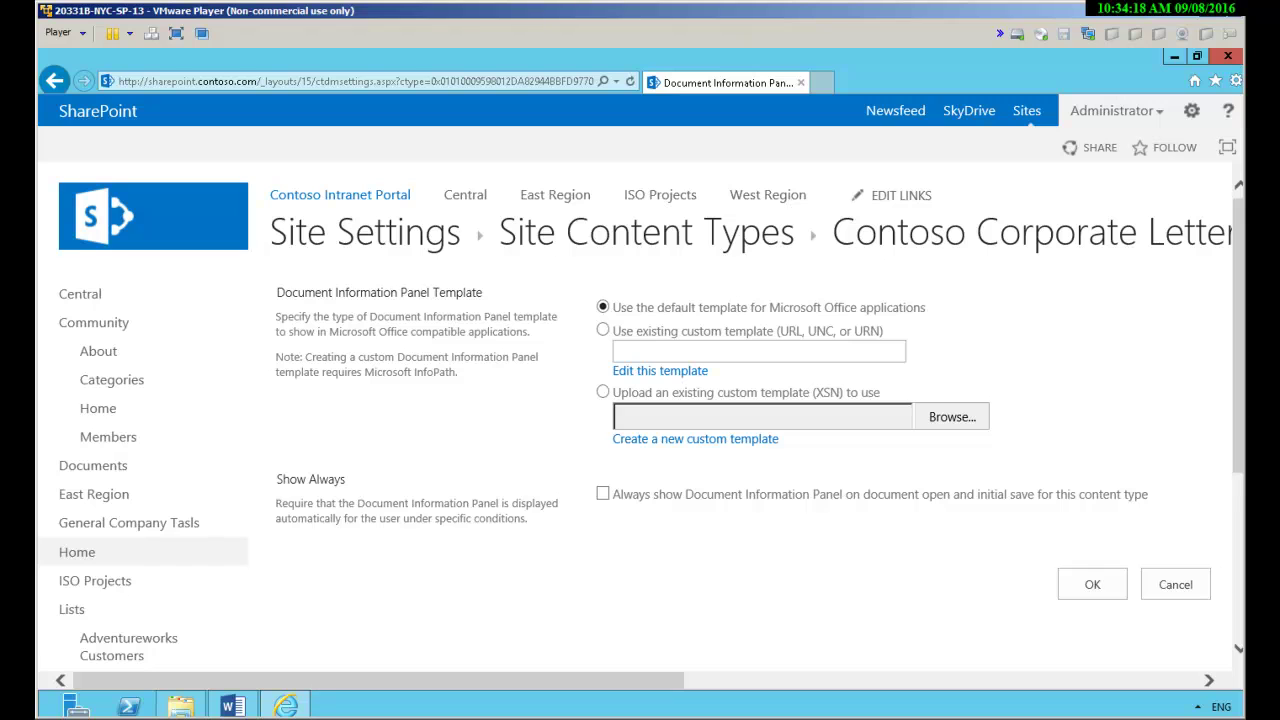
{"action": "left_click", "coordinate": [602, 493]}
{"action": "left_click", "coordinate": [1092, 584]}
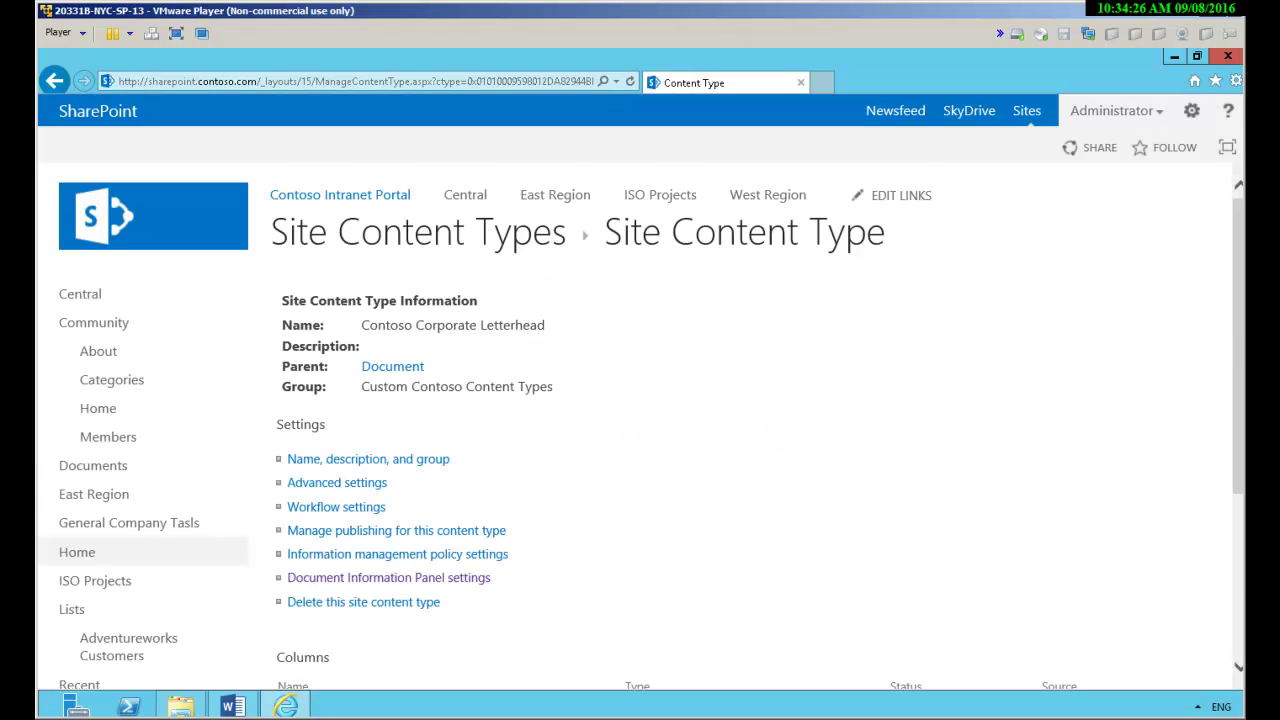
- Start a new site content type named International Letterhead, with Document from Document Content Types as its parent
{"action": "scroll", "coordinate": [640, 400], "scroll_direction": "down", "scroll_amount": 3}
{"action": "scroll", "coordinate": [640, 400], "scroll_direction": "up", "scroll_amount": 3}
{"action": "left_click", "coordinate": [1191, 110]}
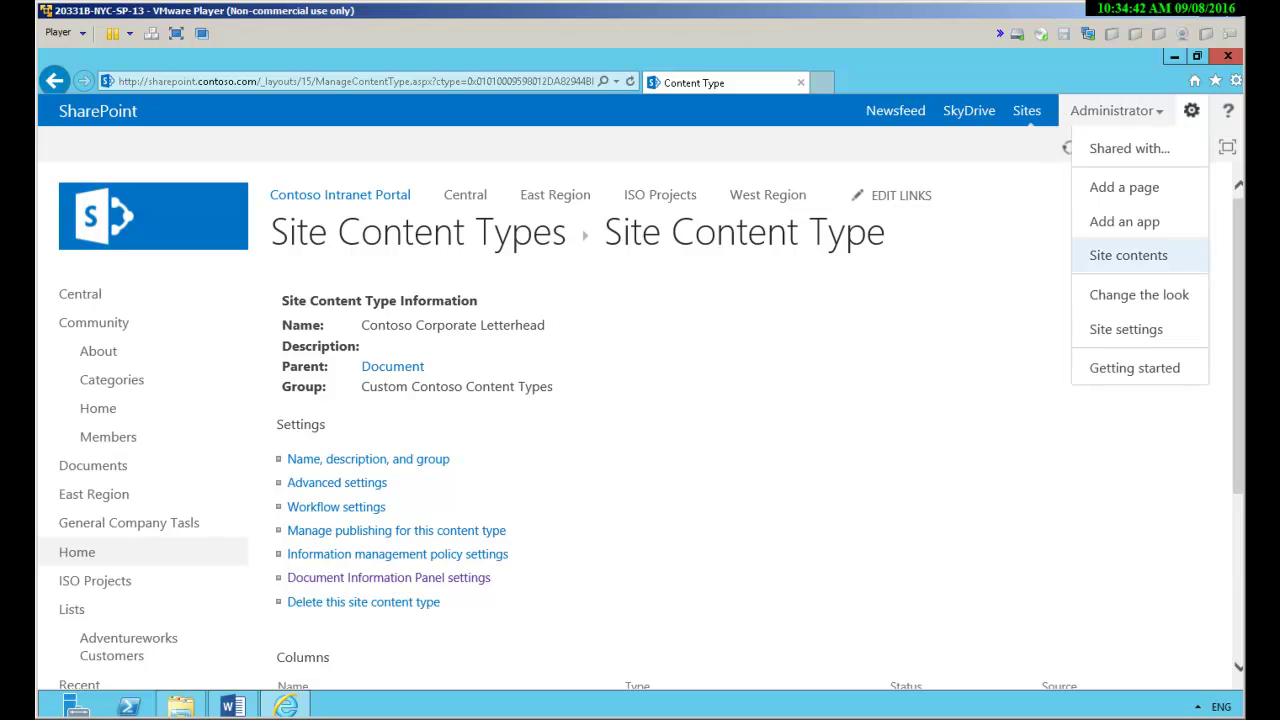
{"action": "left_click", "coordinate": [1126, 329]}
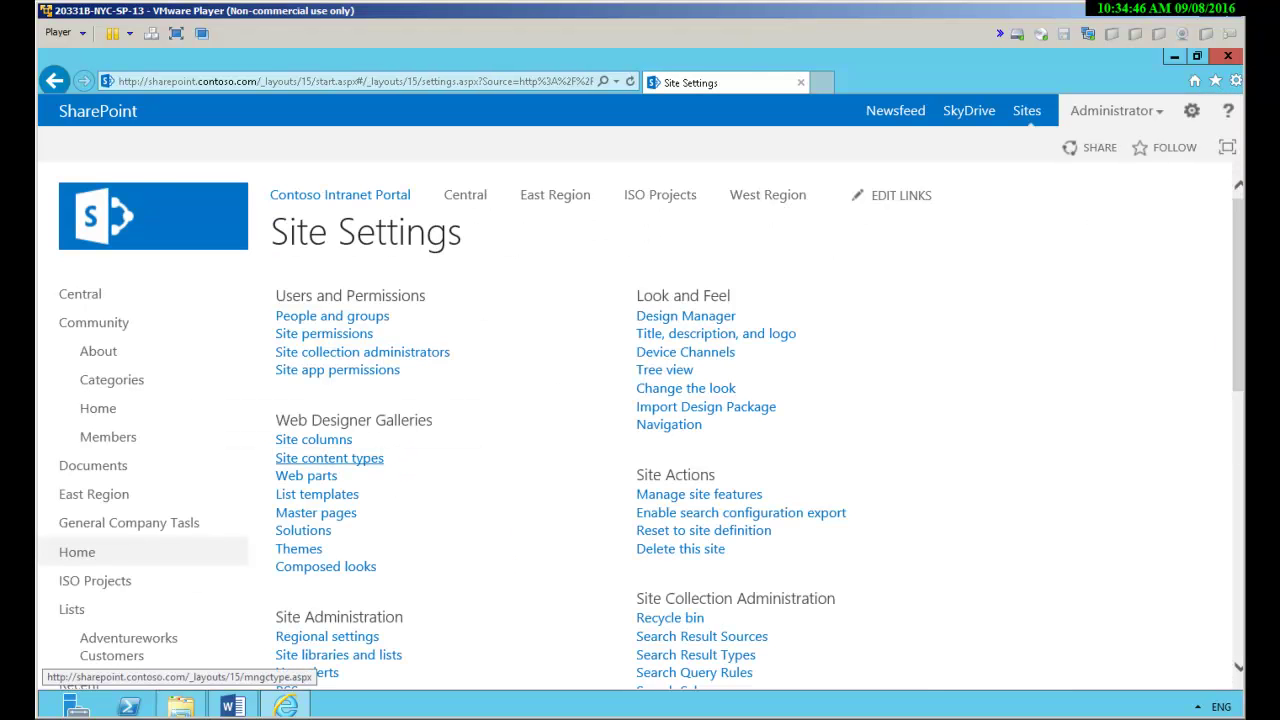
{"action": "left_click", "coordinate": [330, 458]}
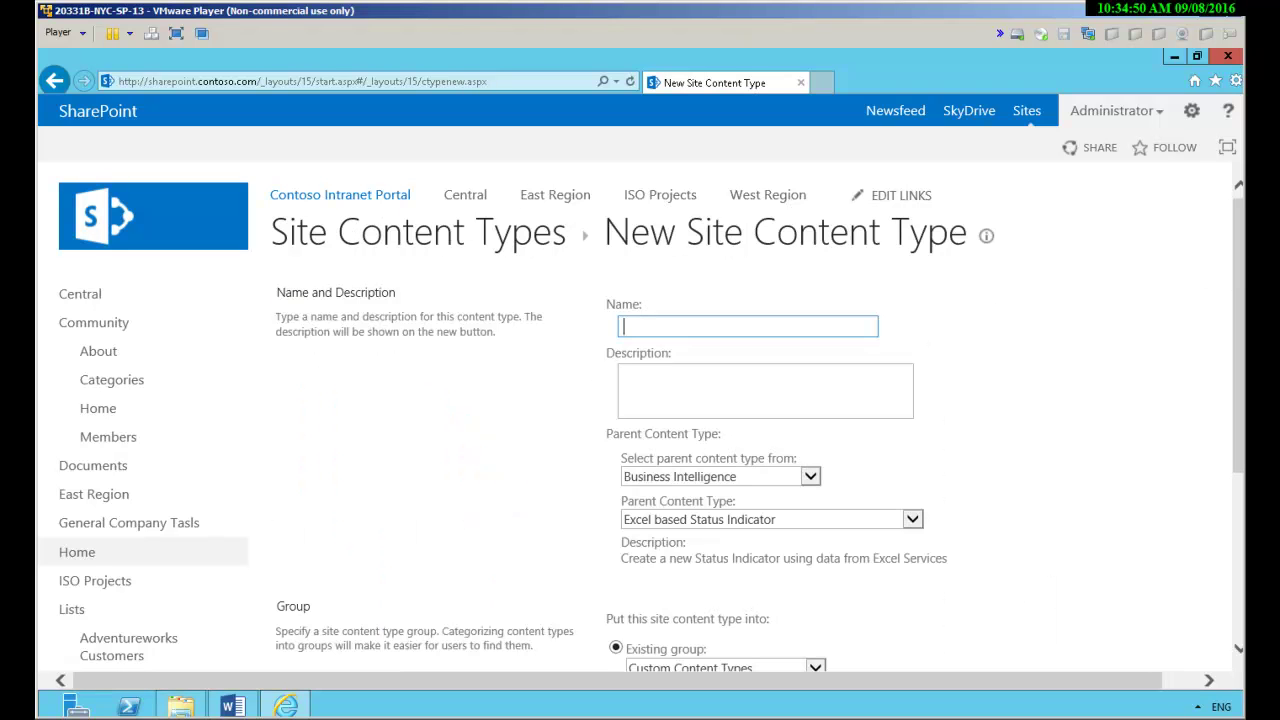
{"action": "type", "text": "International Letterhead"}
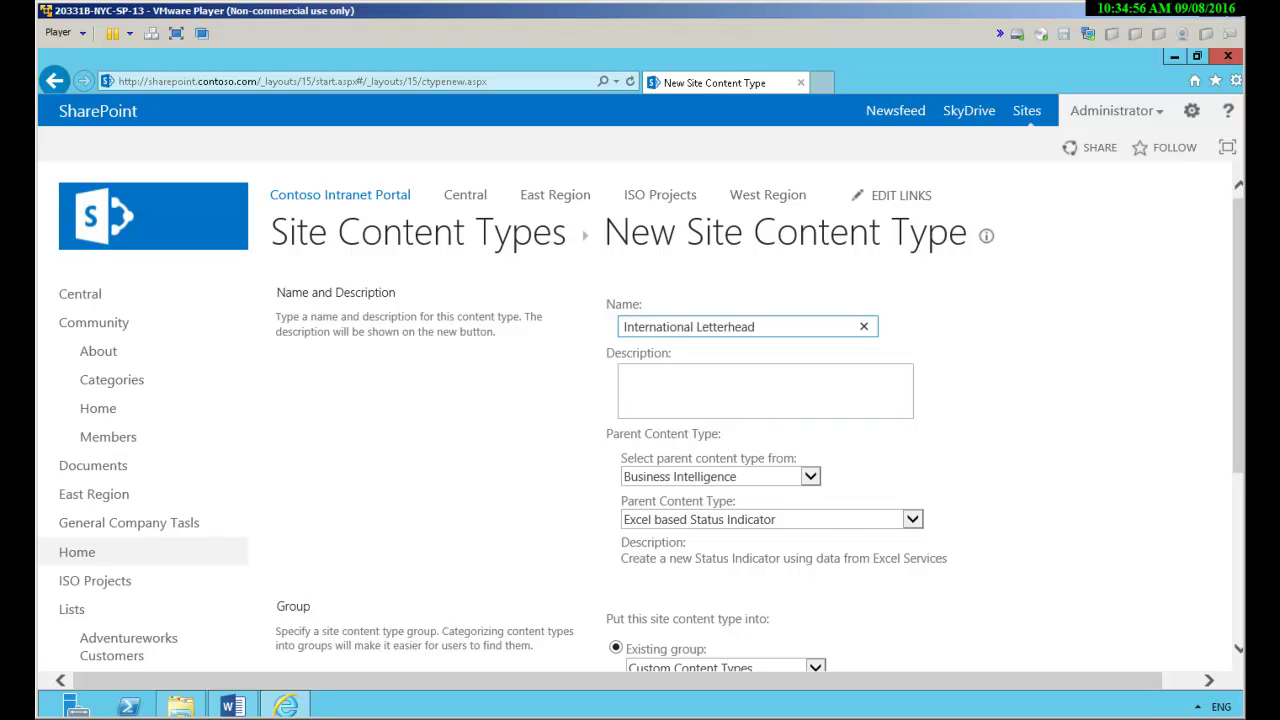
{"action": "left_click", "coordinate": [720, 476]}
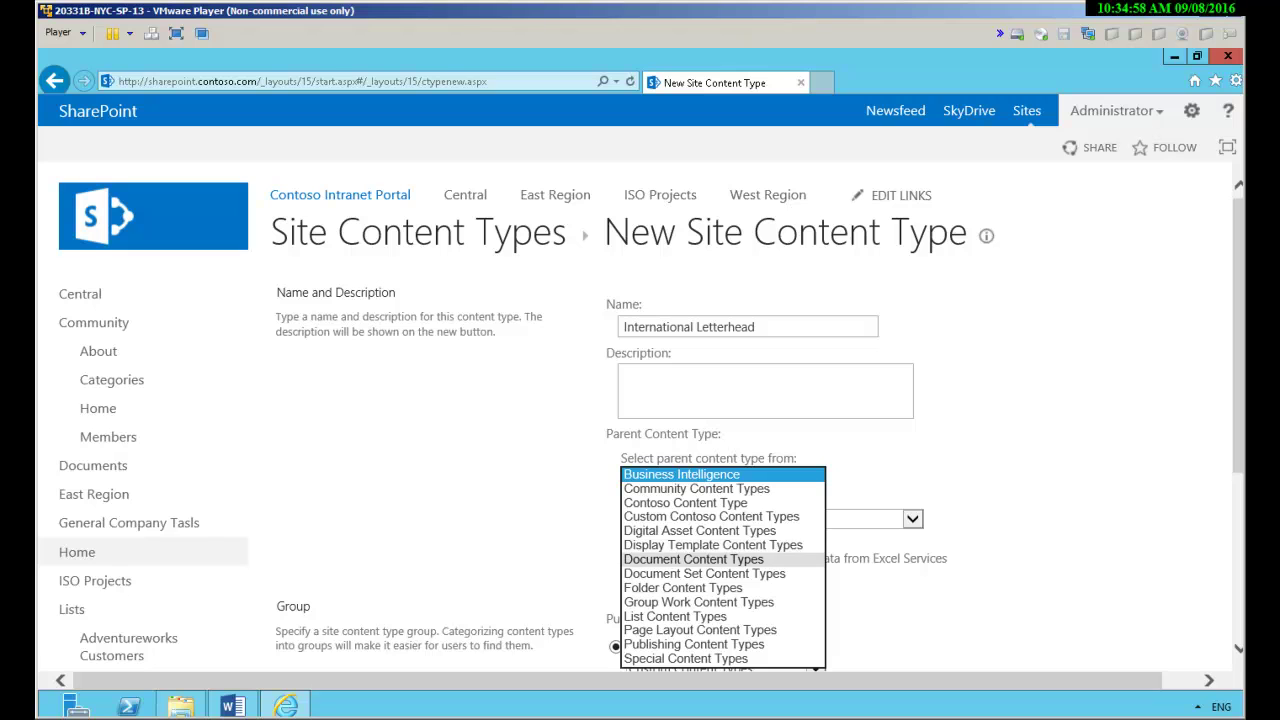
{"action": "left_click", "coordinate": [693, 559]}
{"action": "left_click", "coordinate": [700, 519]}
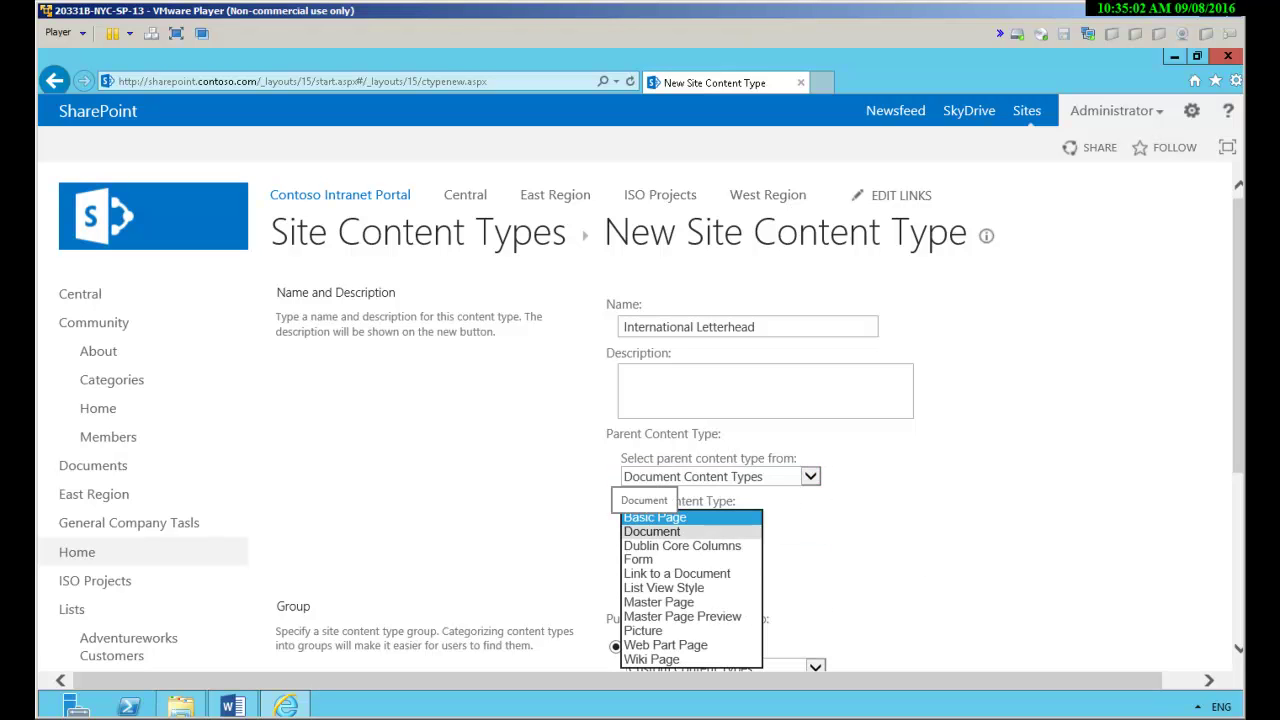
{"action": "left_click", "coordinate": [651, 531]}
- Put the content type into the existing group Custom Contoso Content Types and create it
{"action": "scroll", "coordinate": [651, 531], "scroll_direction": "down", "scroll_amount": 2}
{"action": "scroll", "coordinate": [641, 417], "scroll_direction": "down", "scroll_amount": 1}
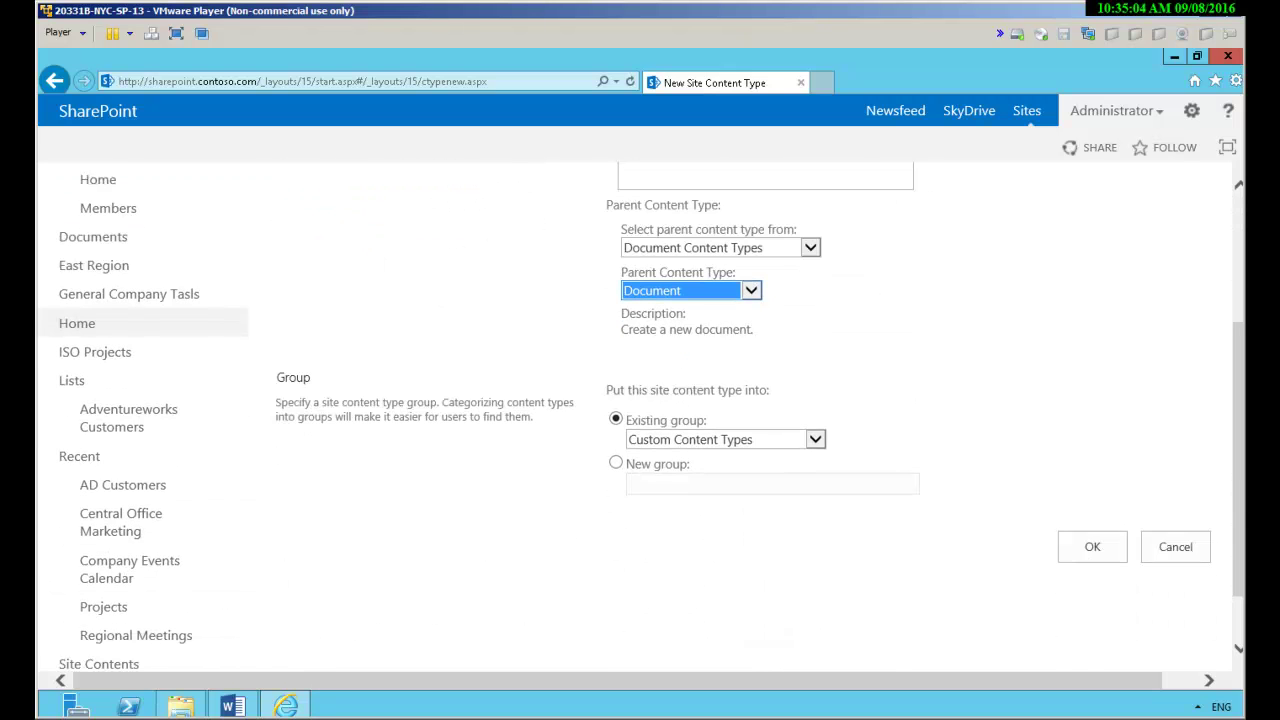
{"action": "left_click", "coordinate": [720, 439]}
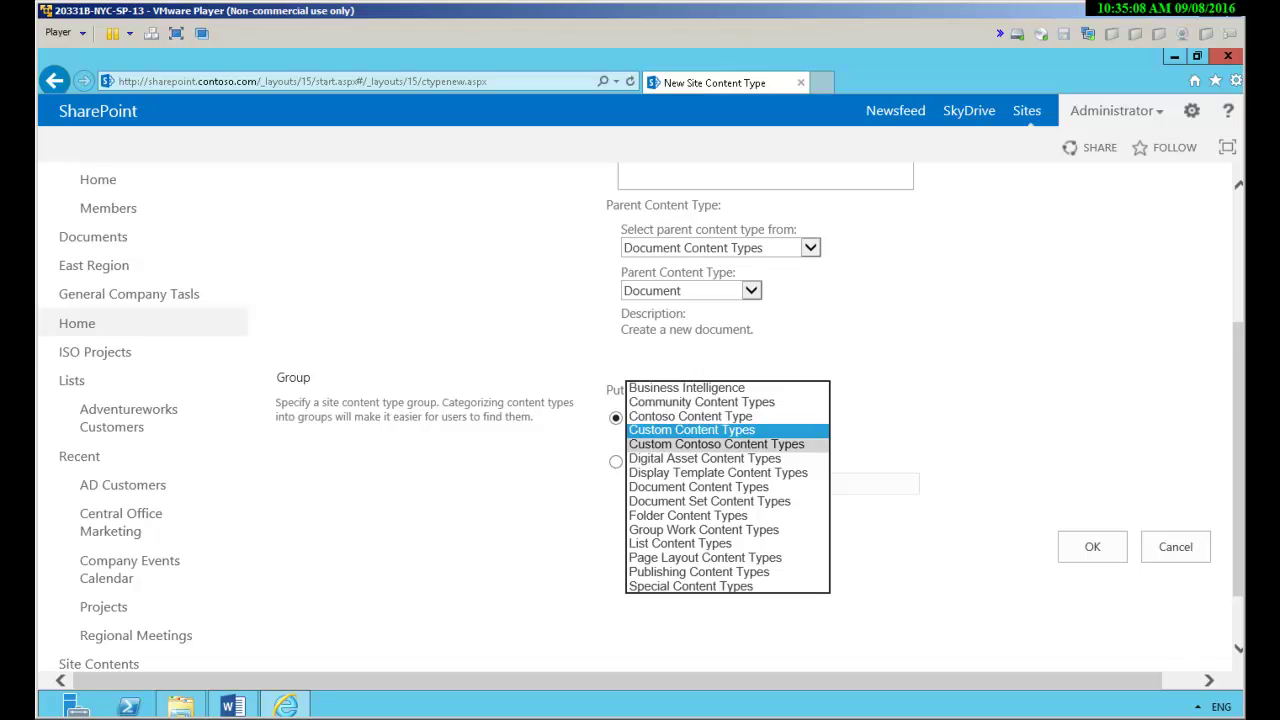
{"action": "left_click", "coordinate": [716, 444]}
{"action": "left_click", "coordinate": [1092, 546]}
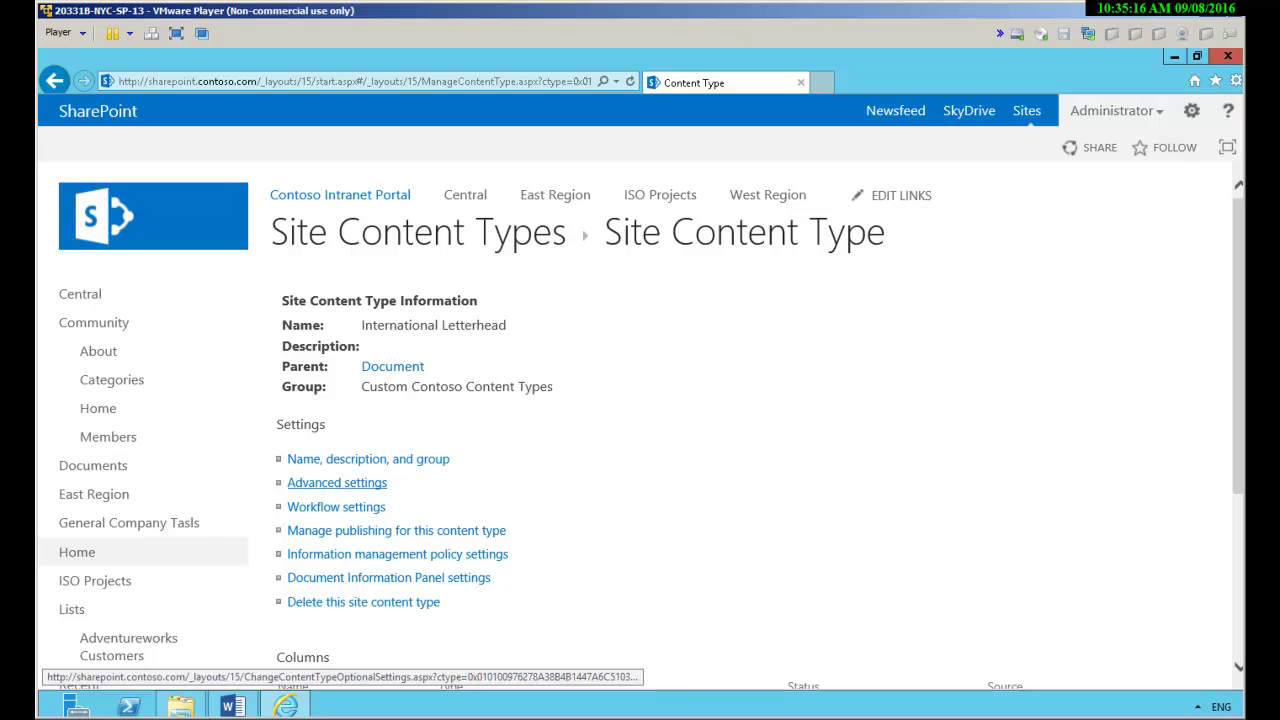
- In advanced settings, upload Corporate International Letterhead.docx from C:\SharePoint Templates as the document template, set updating of inheriting content types to No, and save
{"action": "left_click", "coordinate": [337, 482]}
{"action": "left_click", "coordinate": [602, 352]}
{"action": "left_click", "coordinate": [952, 377]}
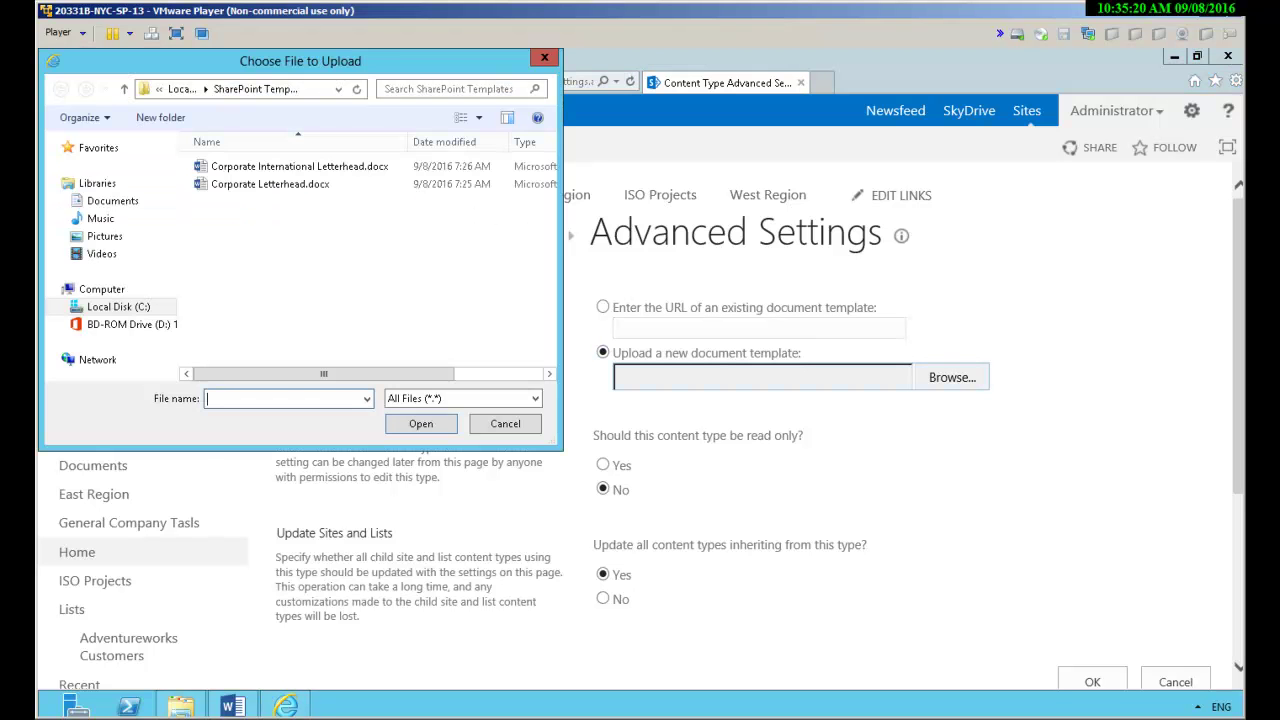
{"action": "left_click", "coordinate": [299, 166]}
{"action": "key", "text": "Return"}
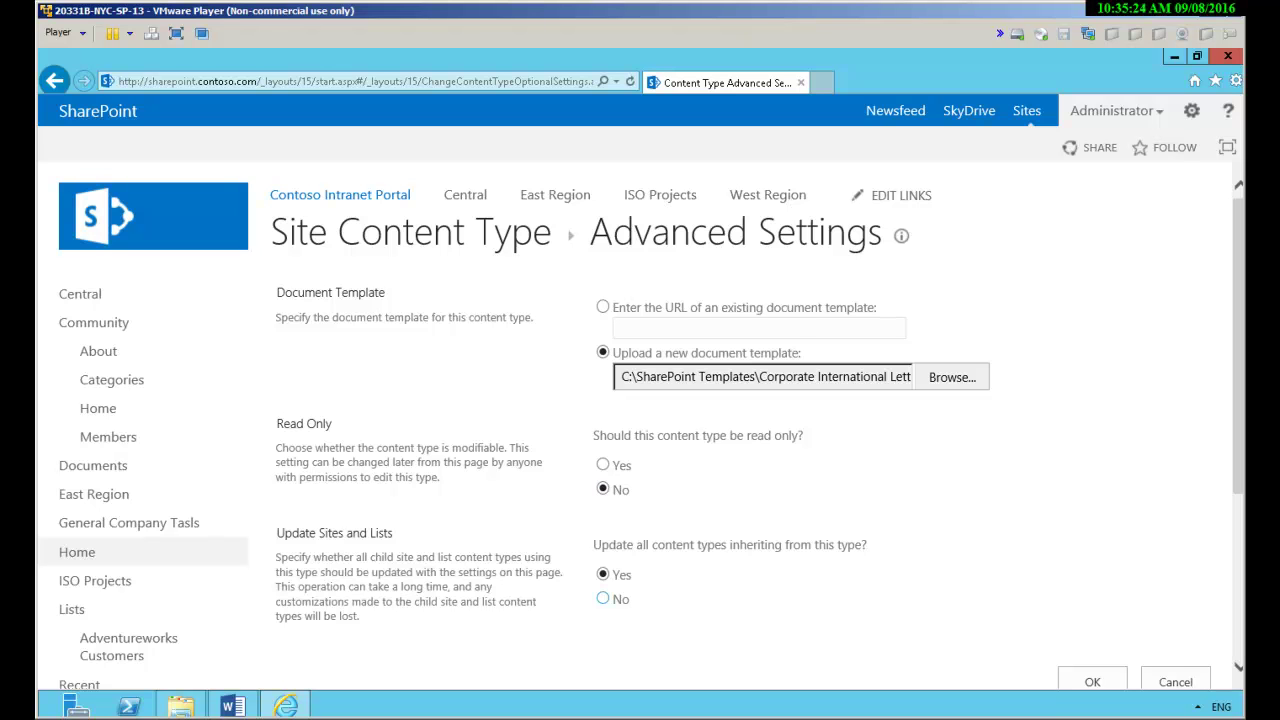
{"action": "scroll", "coordinate": [1092, 524], "scroll_direction": "down", "scroll_amount": 3}
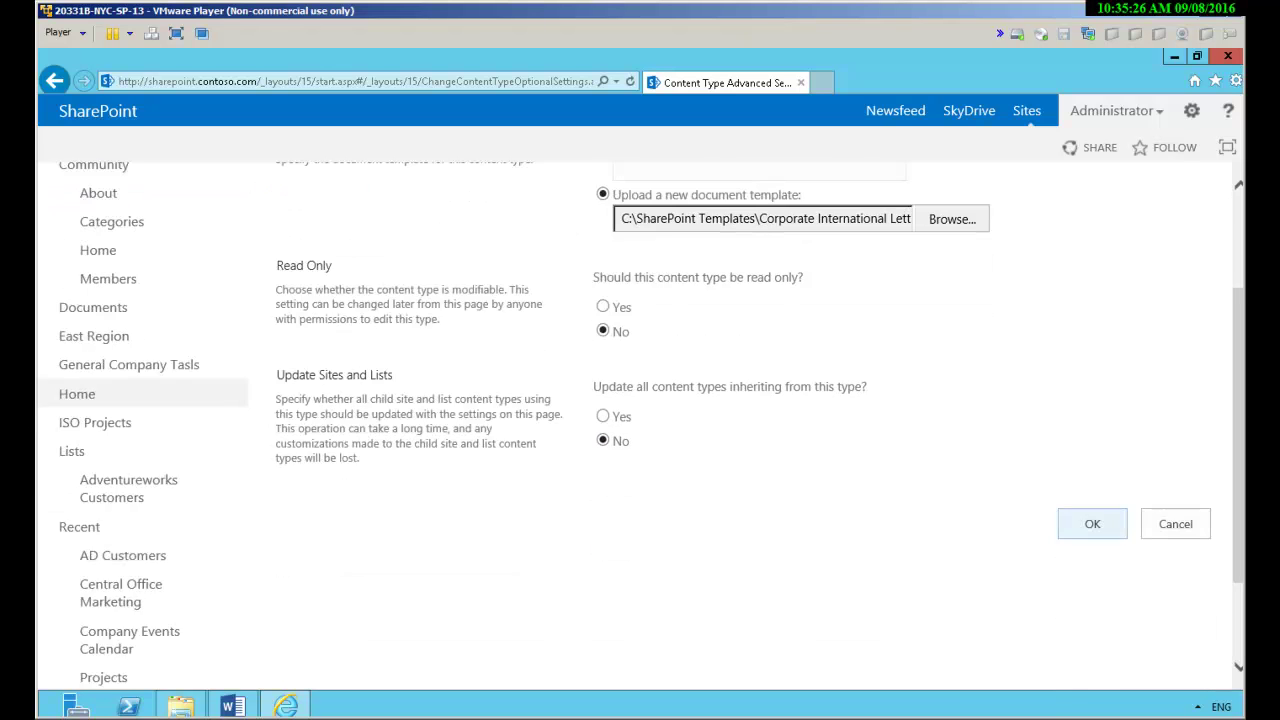
{"action": "left_click", "coordinate": [1092, 524]}
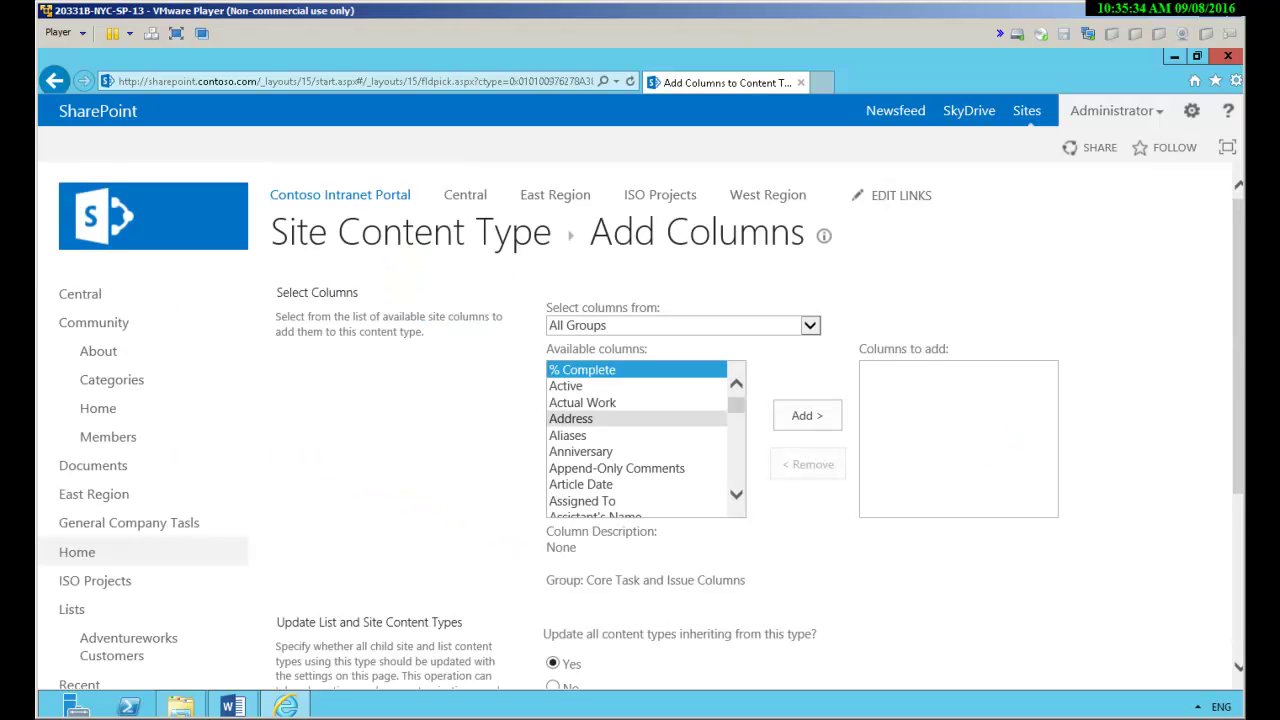
- Start adding existing site columns to the International Letterhead content type and choose the Author column
{"action": "left_click", "coordinate": [736, 494]}
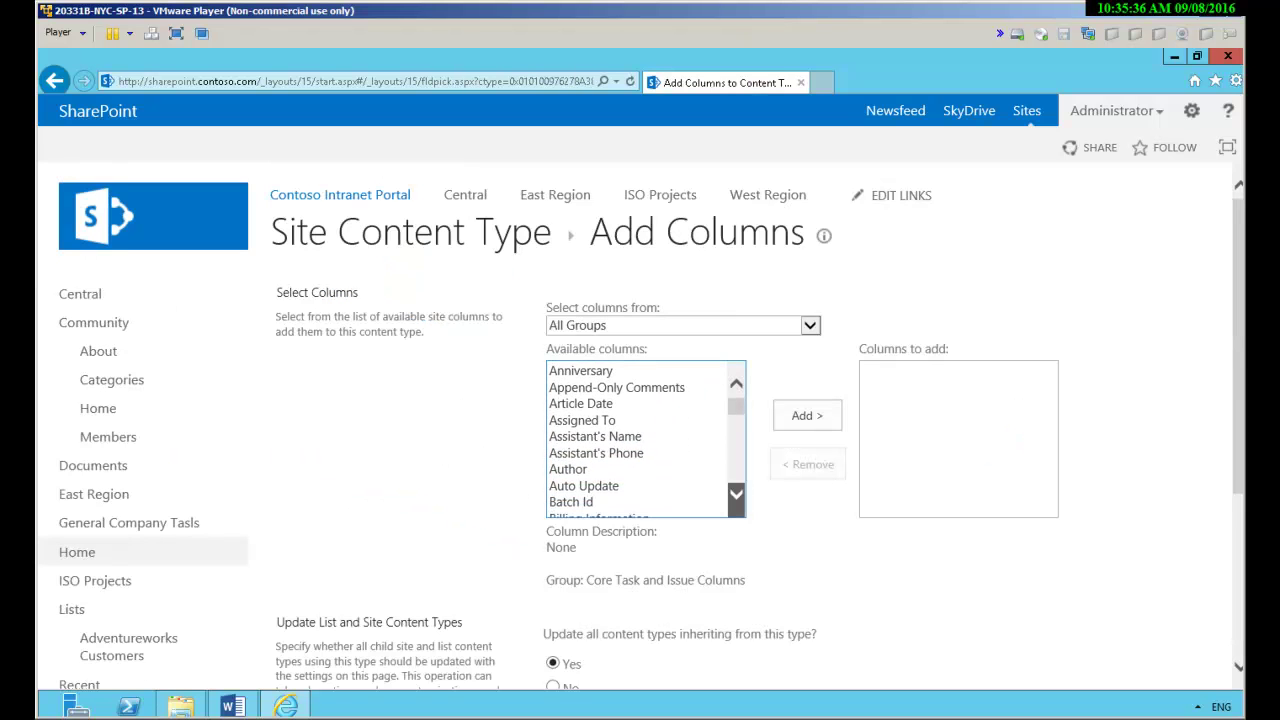
{"action": "left_click", "coordinate": [600, 435]}
{"action": "left_click", "coordinate": [600, 403]}
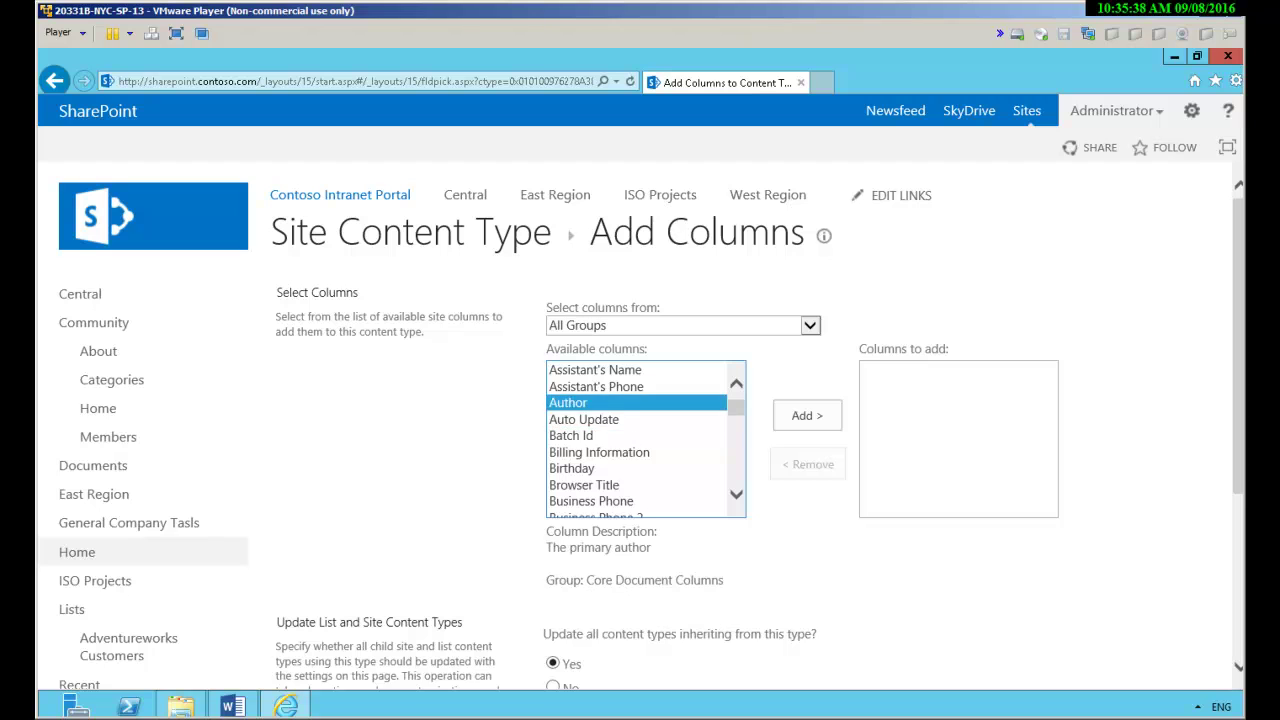
{"action": "left_click", "coordinate": [807, 415]}
- Include the Contact E-Mail Address column among the columns to add to International Letterhead
{"action": "left_click", "coordinate": [736, 494]}
{"action": "left_click", "coordinate": [736, 494]}
{"action": "left_click", "coordinate": [736, 494]}
{"action": "left_click", "coordinate": [736, 494]}
{"action": "left_click", "coordinate": [736, 494]}
{"action": "left_click", "coordinate": [736, 494]}
{"action": "left_click", "coordinate": [736, 494]}
{"action": "left_click", "coordinate": [736, 494]}
{"action": "left_click", "coordinate": [736, 494]}
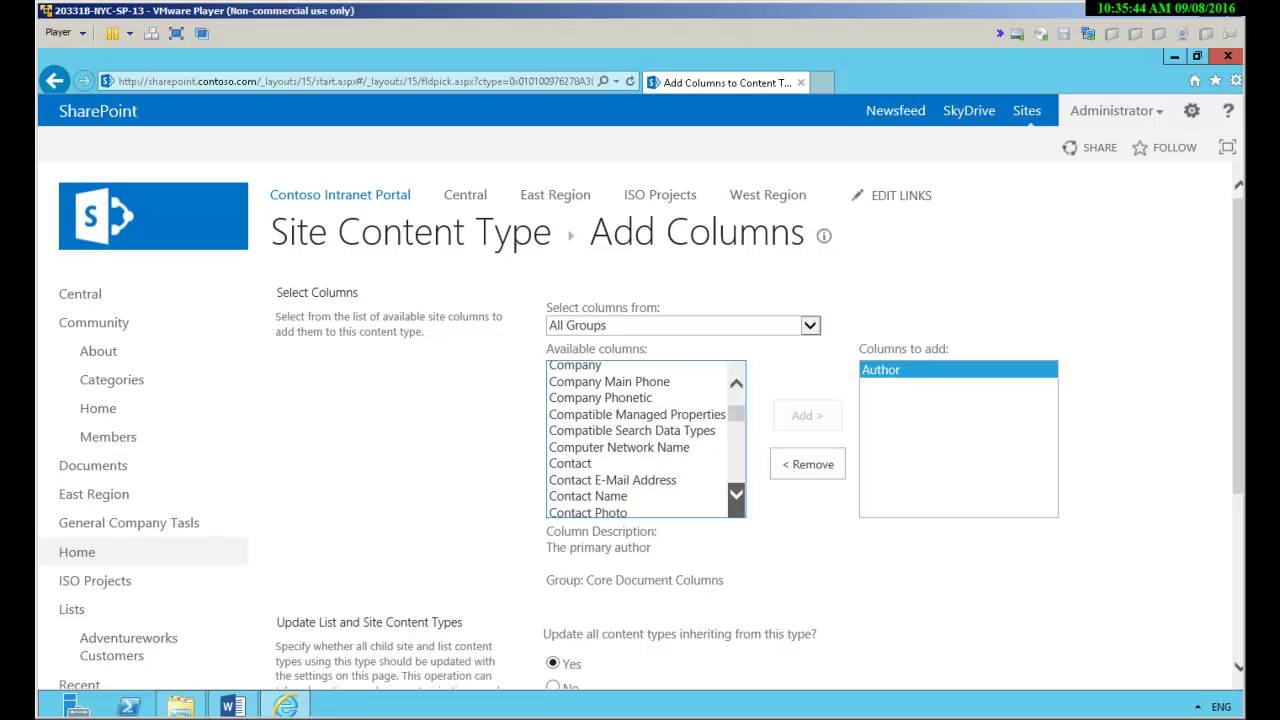
{"action": "left_click", "coordinate": [736, 494]}
{"action": "left_click", "coordinate": [600, 452]}
{"action": "left_click", "coordinate": [807, 415]}
- Set updating of content types inheriting from International Letterhead to No and save the added columns
{"action": "scroll", "coordinate": [640, 400], "scroll_direction": "down", "scroll_amount": 5}
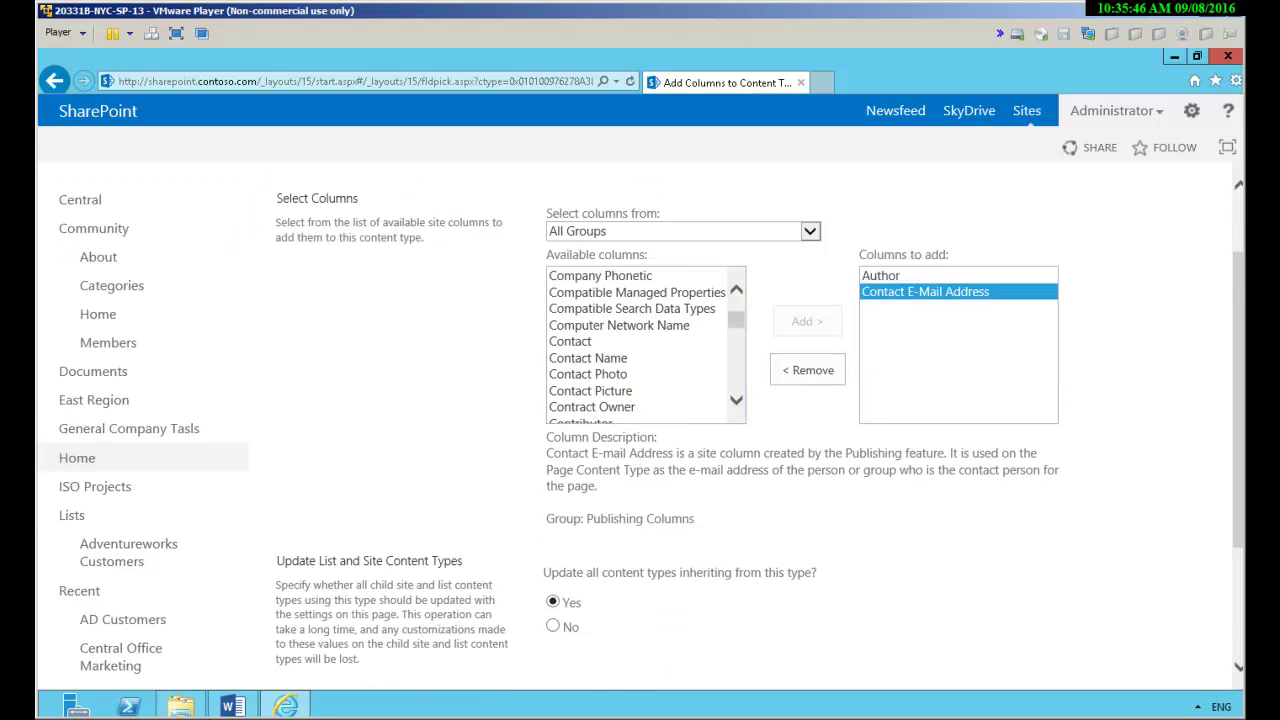
{"action": "left_click", "coordinate": [553, 483]}
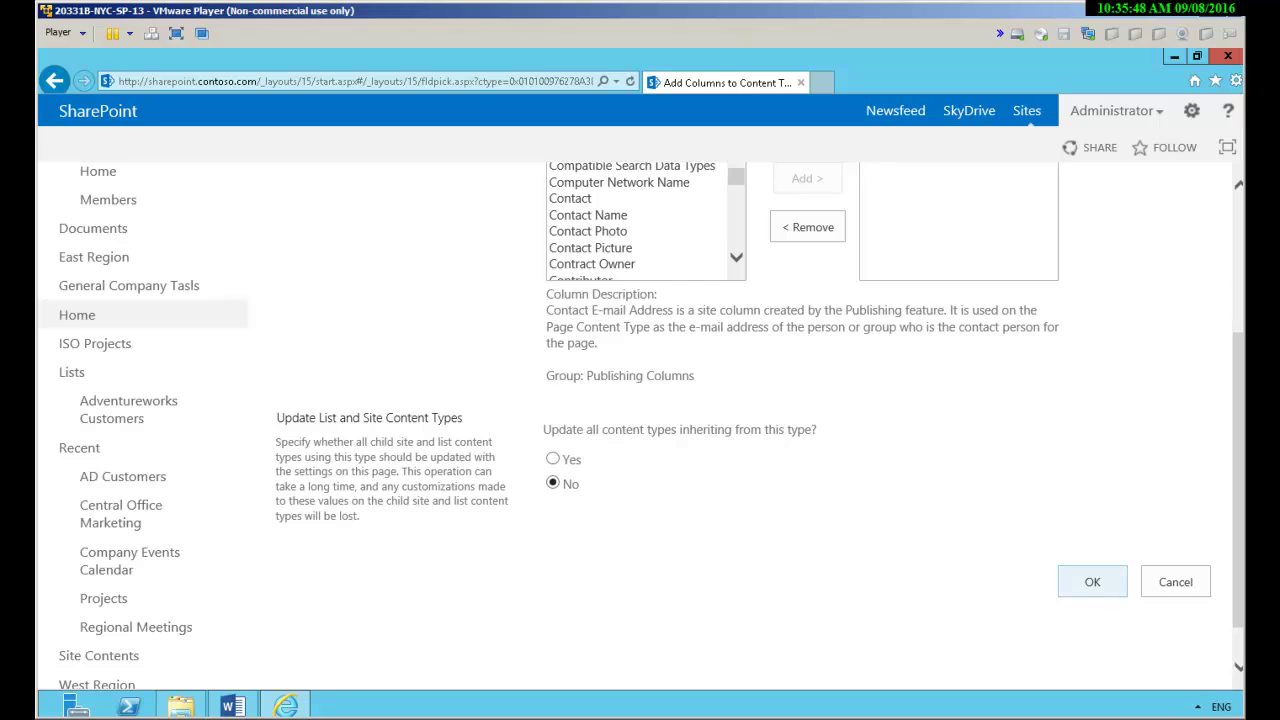
{"action": "scroll", "coordinate": [640, 400], "scroll_direction": "up", "scroll_amount": 5}
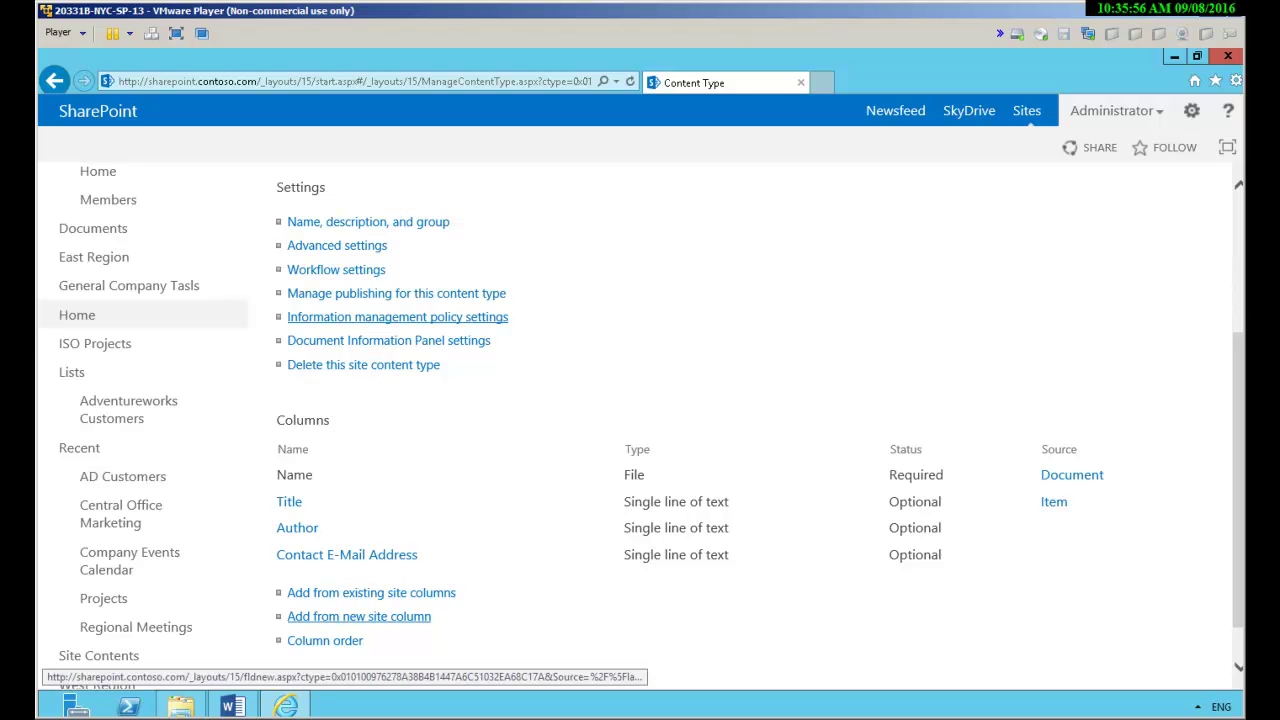
- Create a new single-line-of-text site column named Country of Origin for International Letterhead, with updating of inheriting content types set to No
{"action": "left_click", "coordinate": [359, 616]}
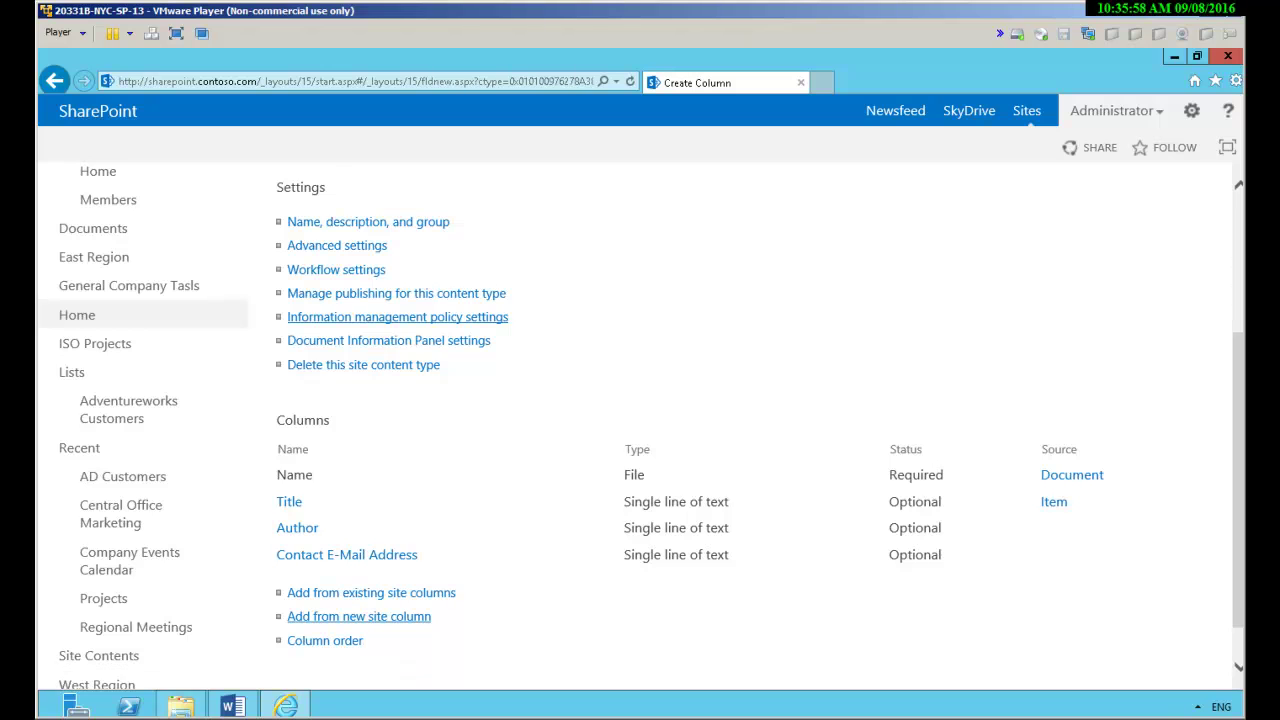
{"action": "type", "text": "Country of Or"}
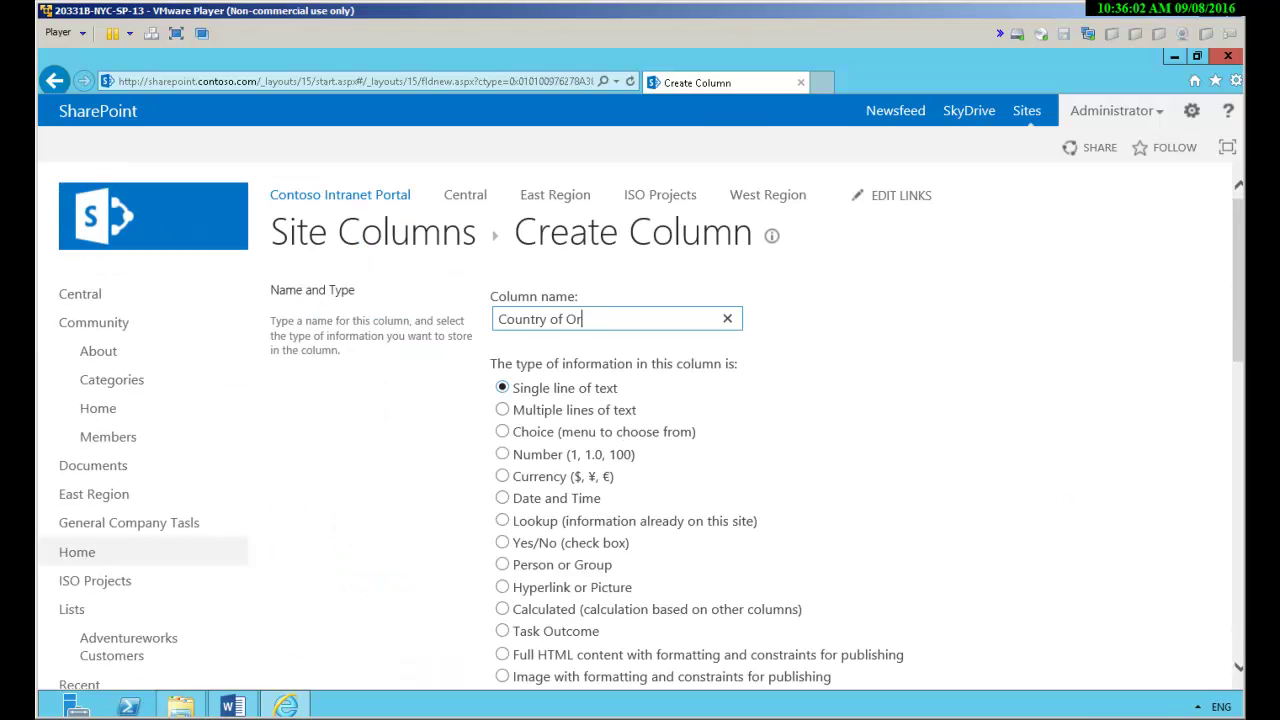
{"action": "type", "text": "igin"}
{"action": "scroll", "coordinate": [650, 420], "scroll_direction": "down", "scroll_amount": 5}
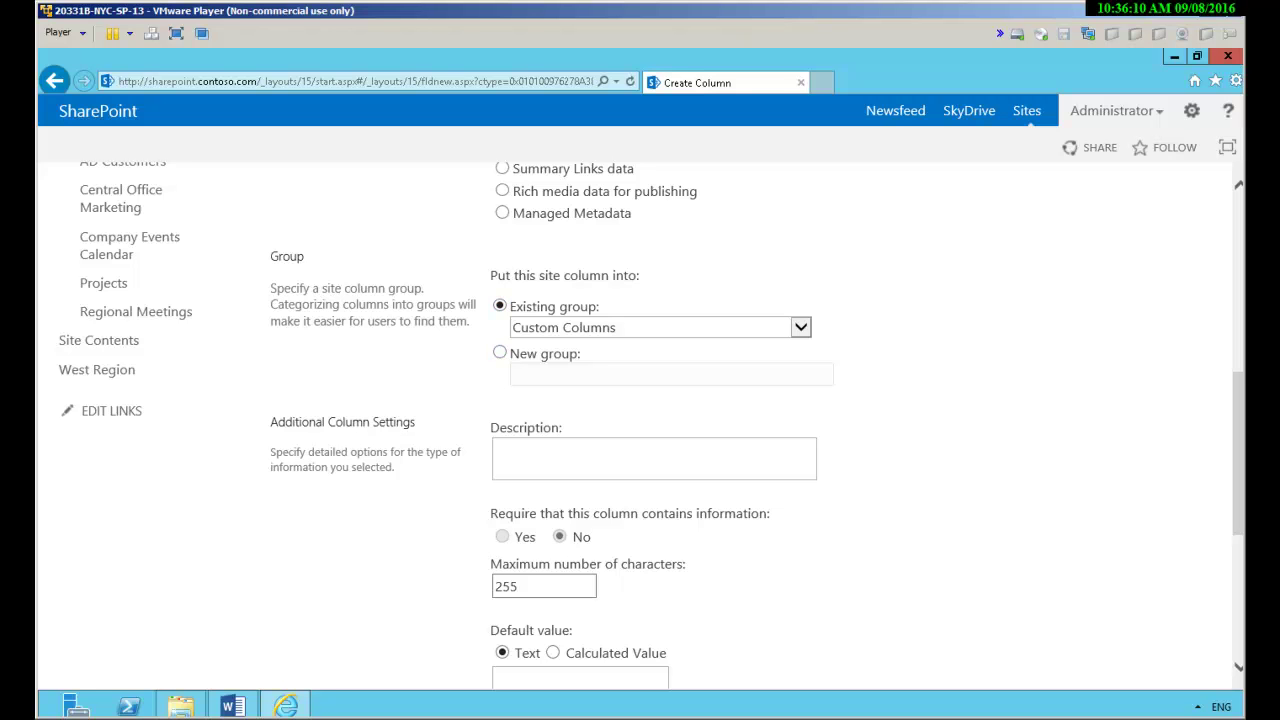
{"action": "scroll", "coordinate": [650, 420], "scroll_direction": "down", "scroll_amount": 4}
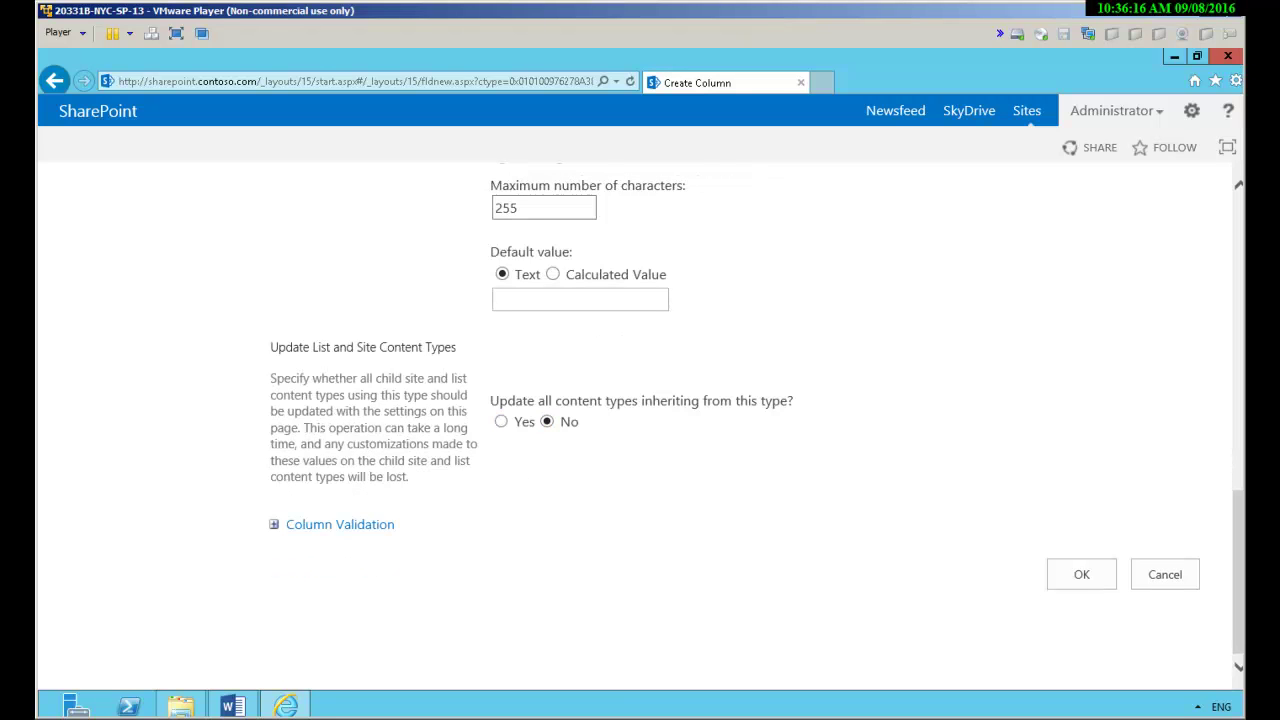
{"action": "left_click", "coordinate": [1081, 574]}
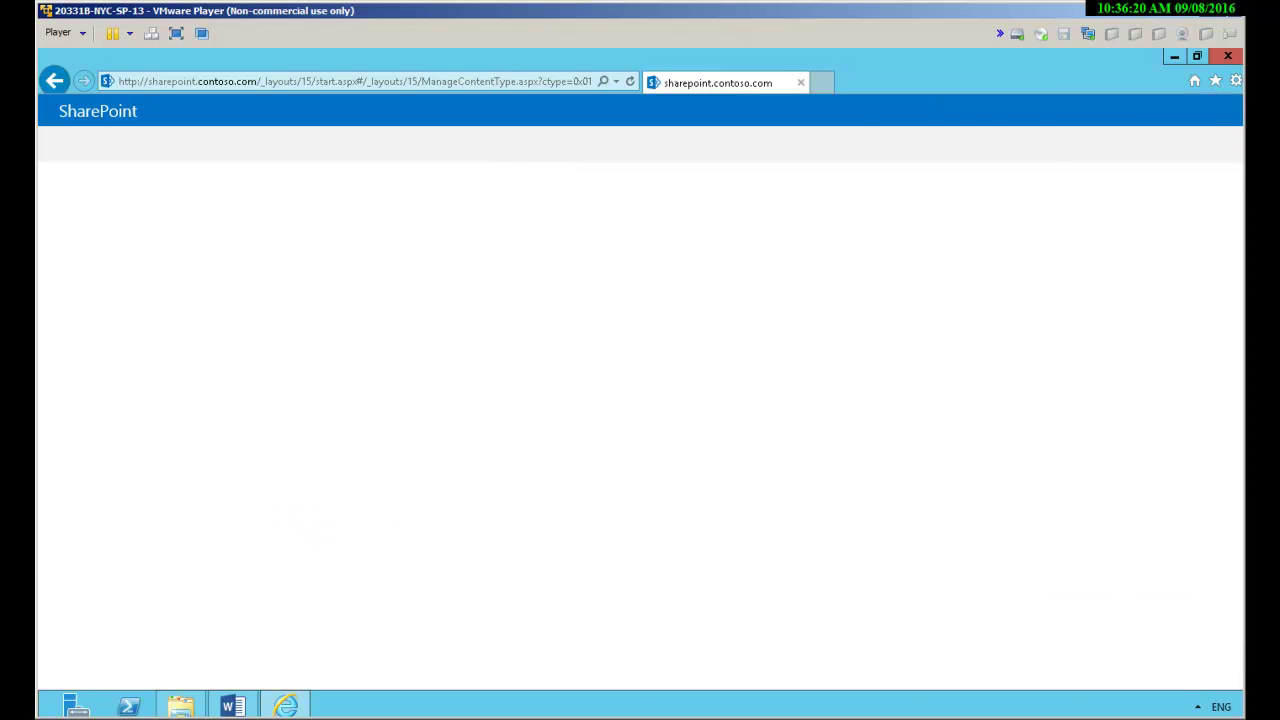
- Open the library settings of the site's Documents library
{"action": "scroll", "coordinate": [640, 425], "scroll_direction": "down", "scroll_amount": 3}
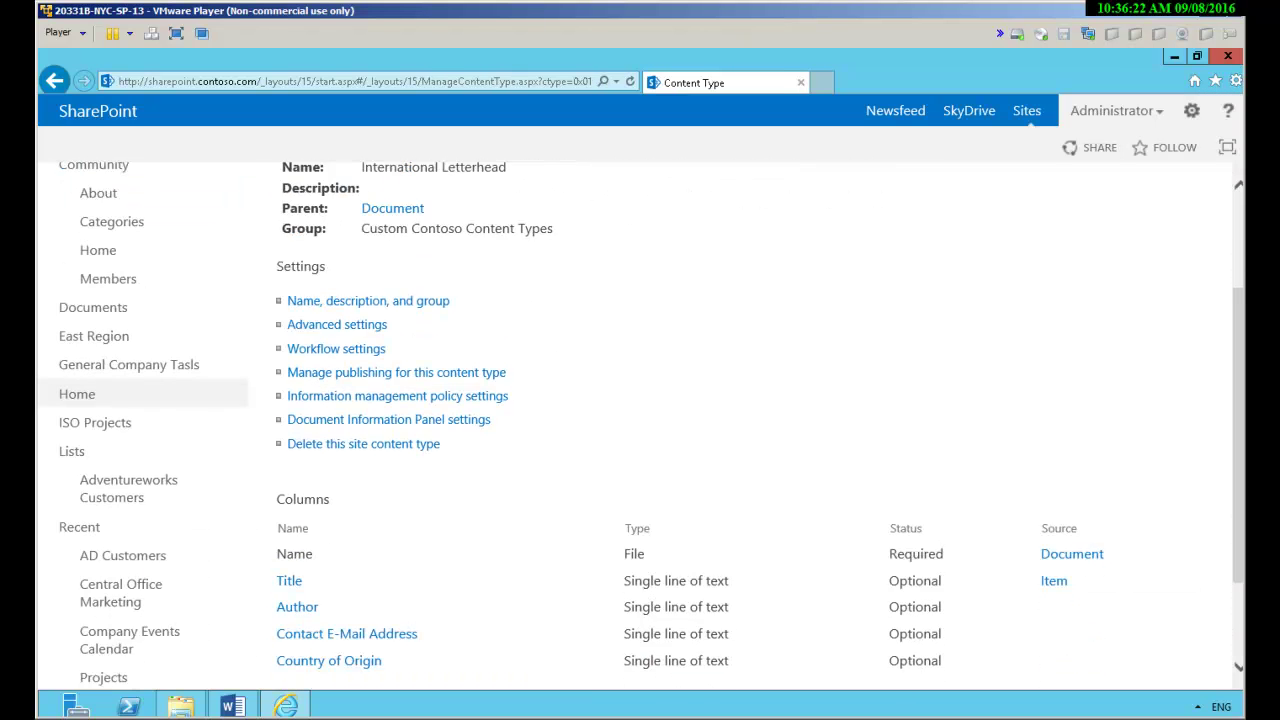
{"action": "scroll", "coordinate": [640, 425], "scroll_direction": "up", "scroll_amount": 3}
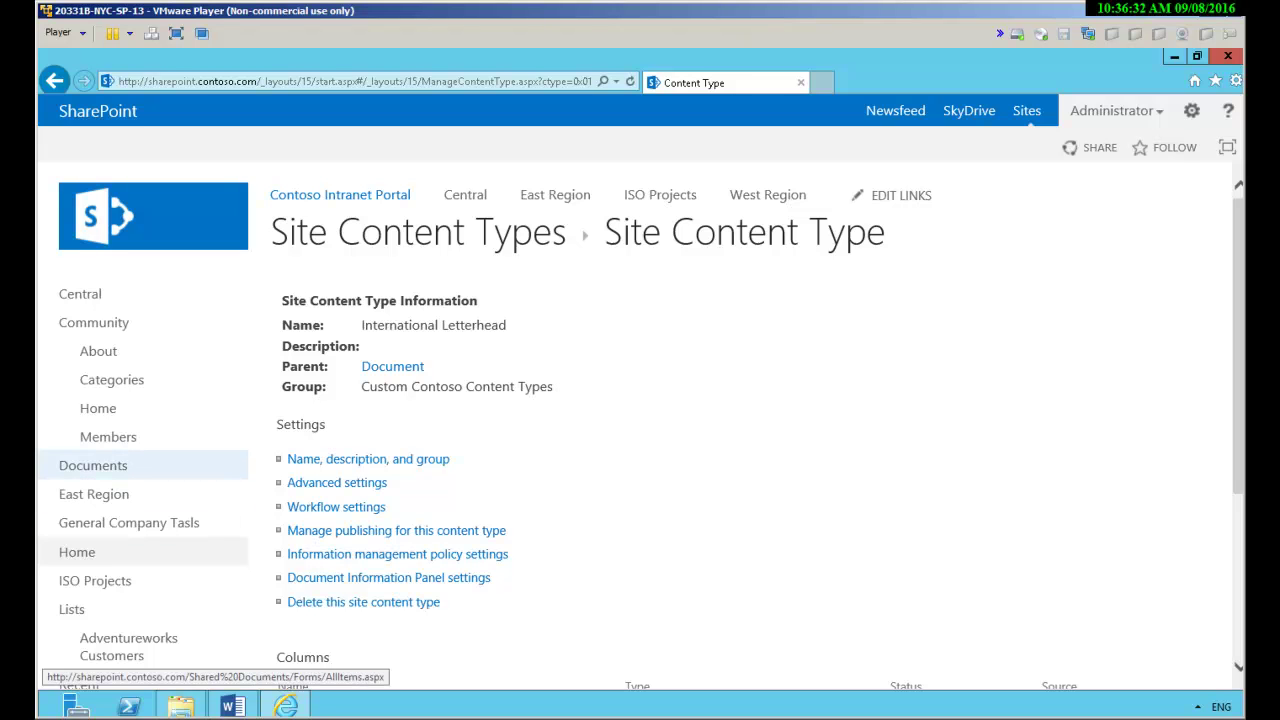
{"action": "left_click", "coordinate": [93, 465]}
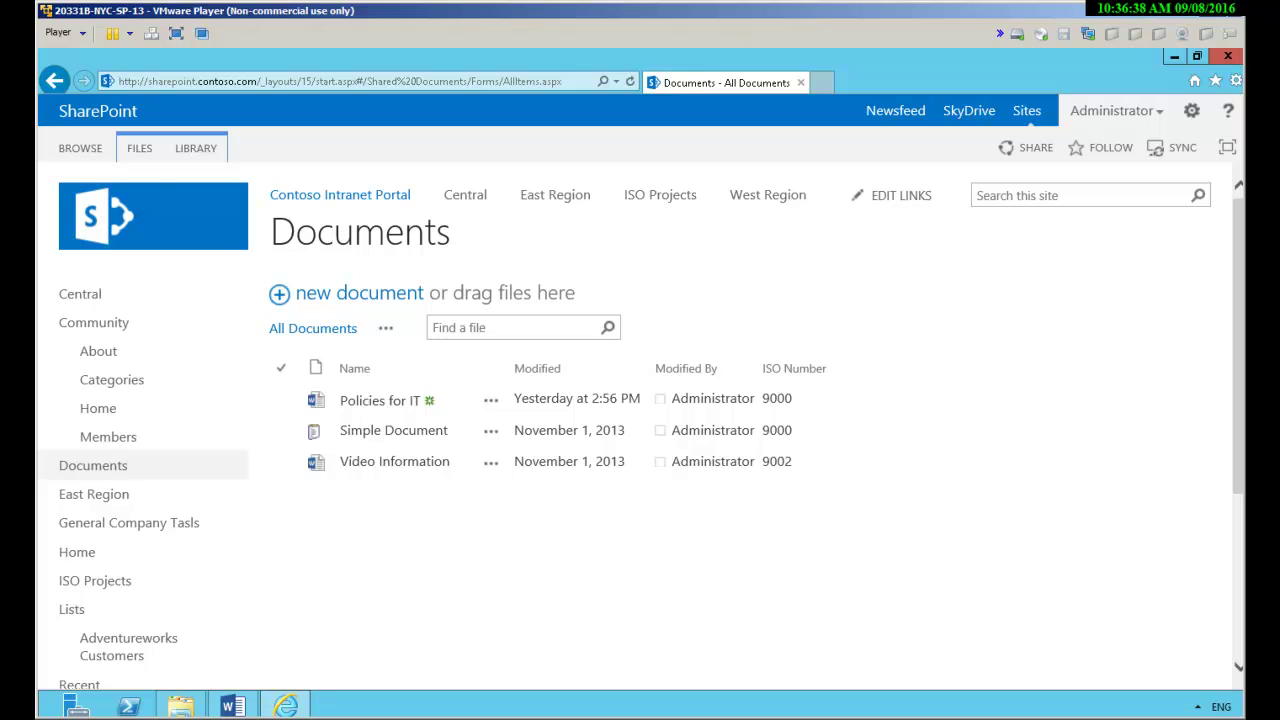
{"action": "left_click", "coordinate": [195, 148]}
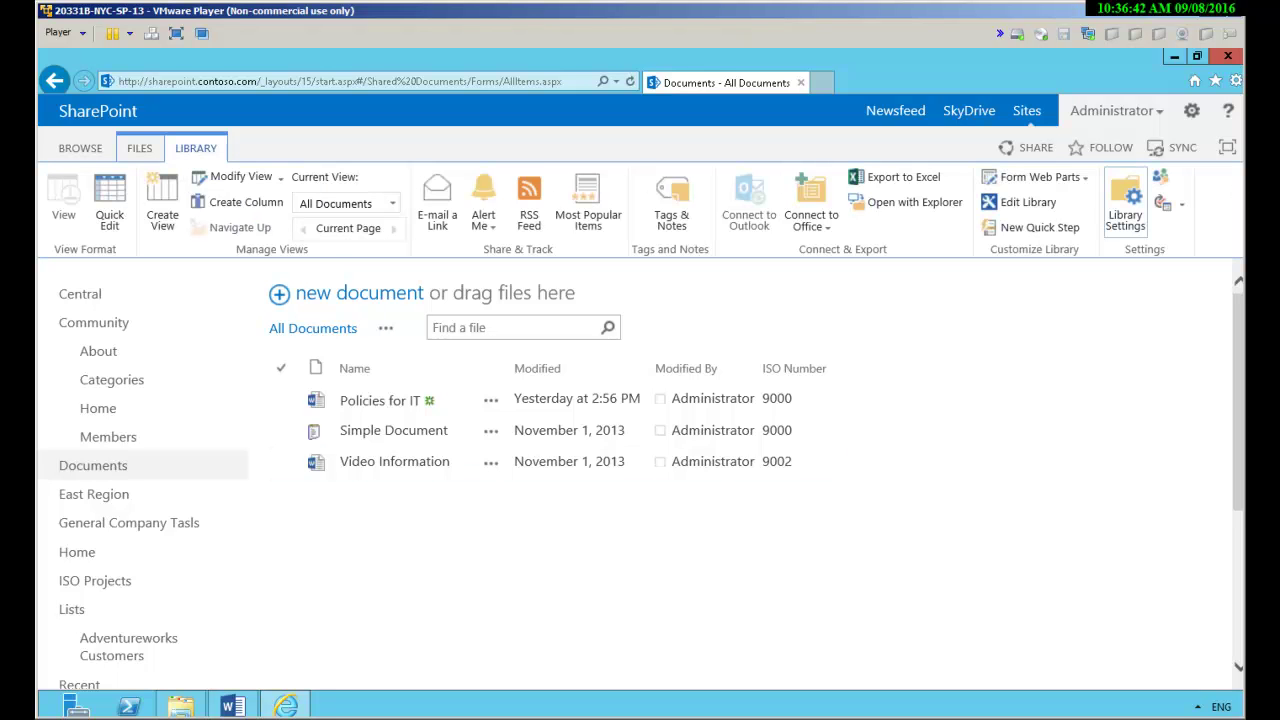
{"action": "left_click", "coordinate": [1125, 205]}
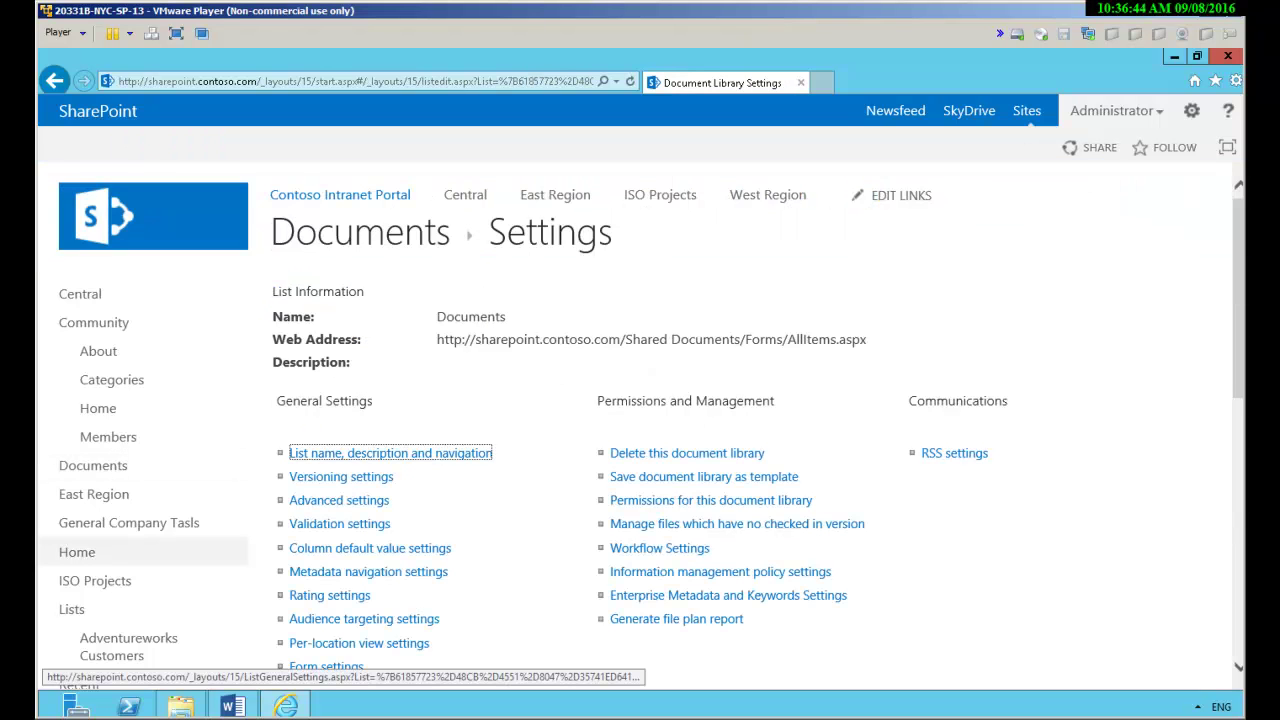
- Set management of content types to Yes in the Documents library's advanced settings and save the change
{"action": "left_click", "coordinate": [339, 500]}
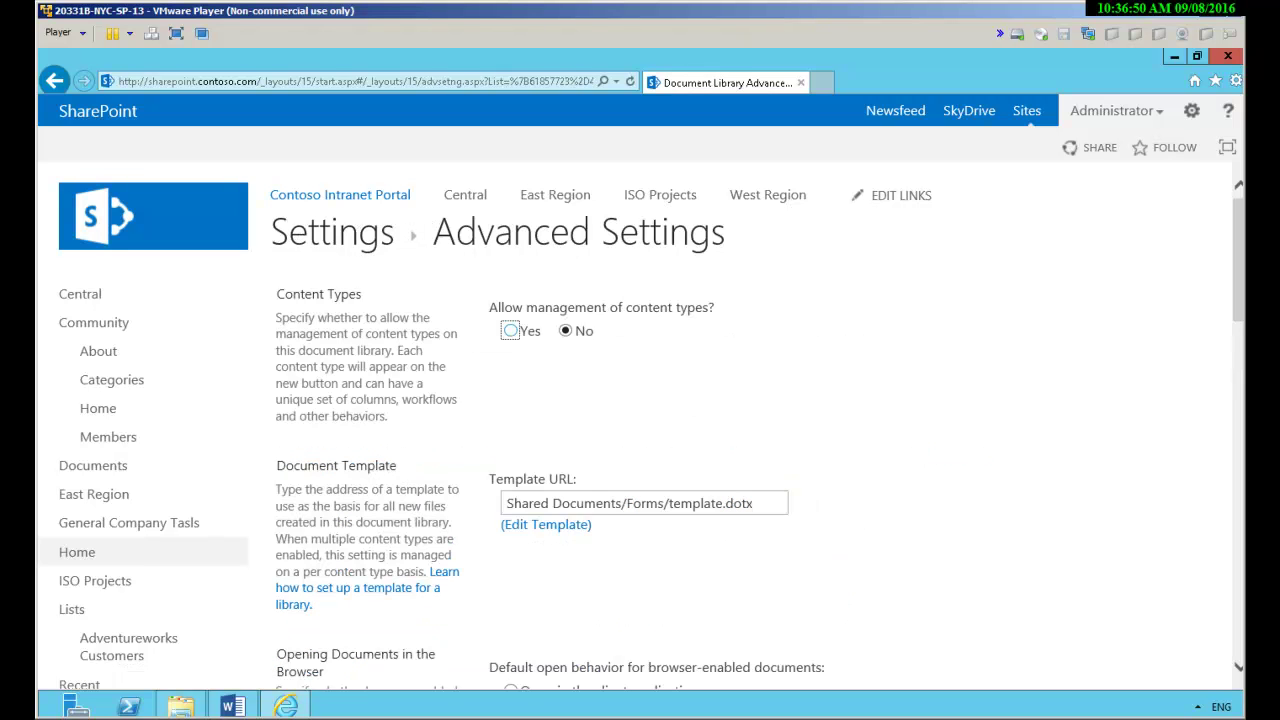
{"action": "key", "text": "space"}
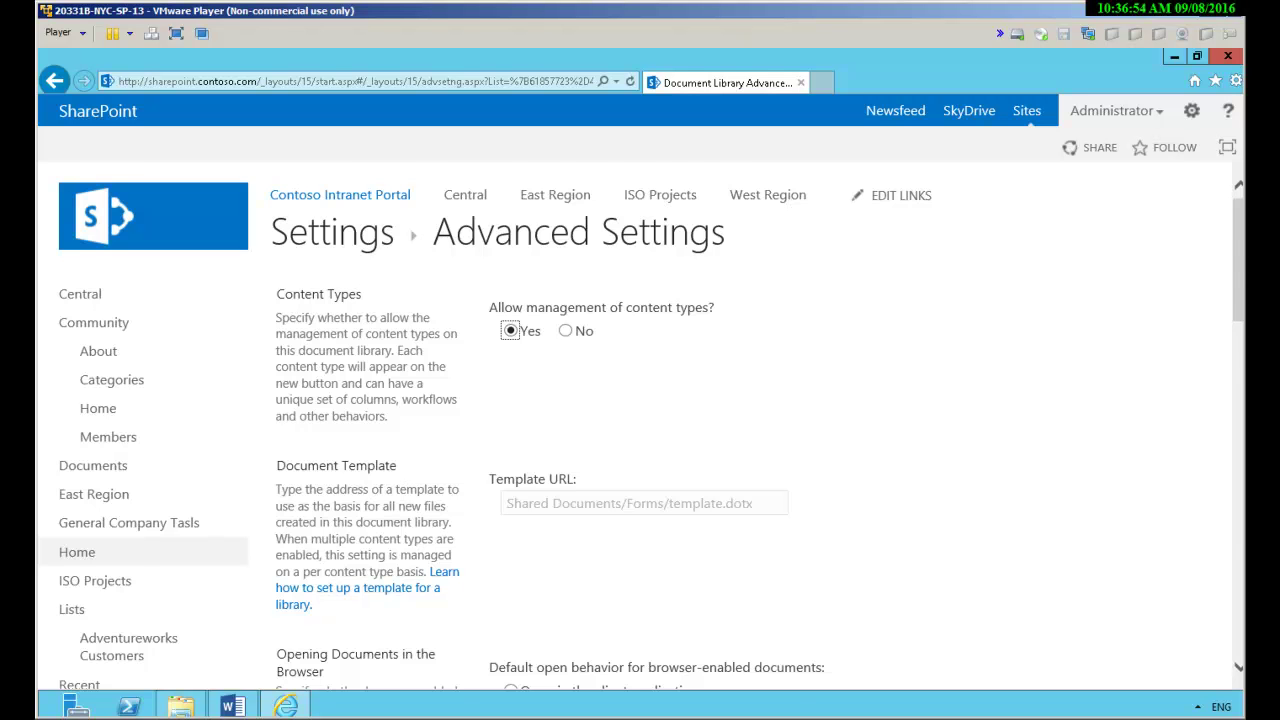
{"action": "scroll", "coordinate": [640, 420], "scroll_direction": "down", "scroll_amount": 15}
{"action": "scroll", "coordinate": [640, 420], "scroll_direction": "down", "scroll_amount": 3}
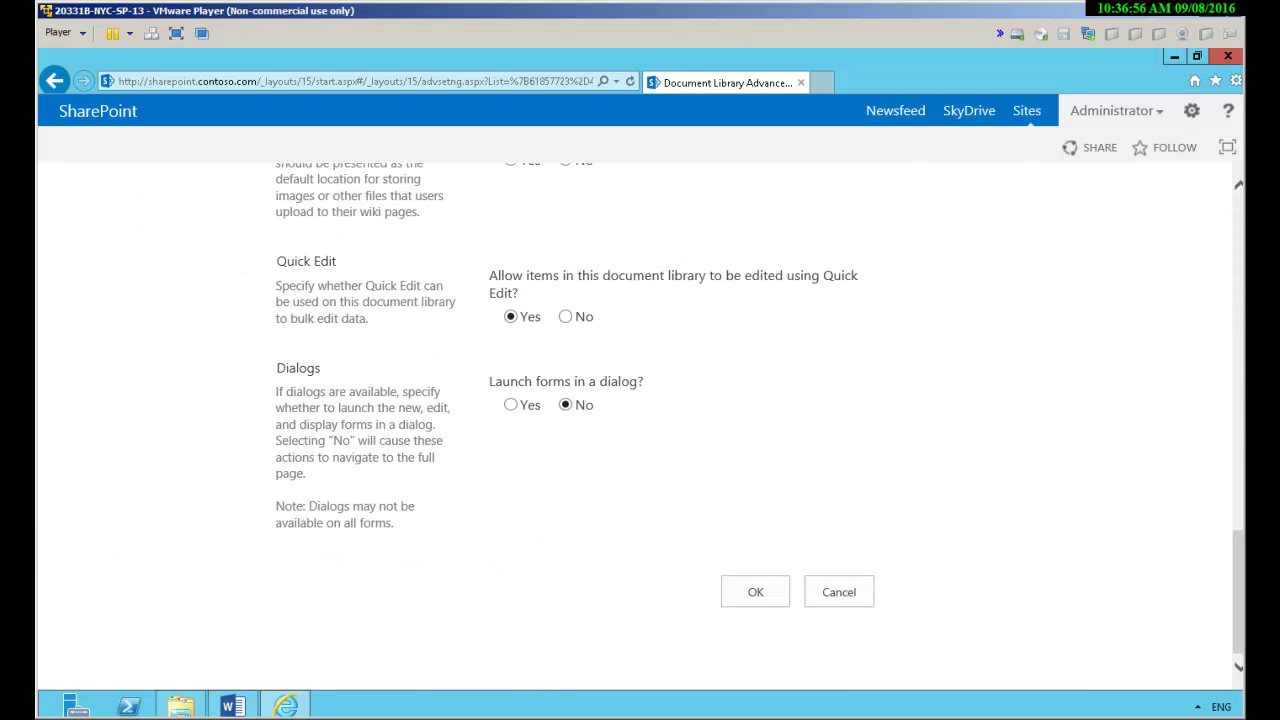
{"action": "left_click", "coordinate": [755, 592]}
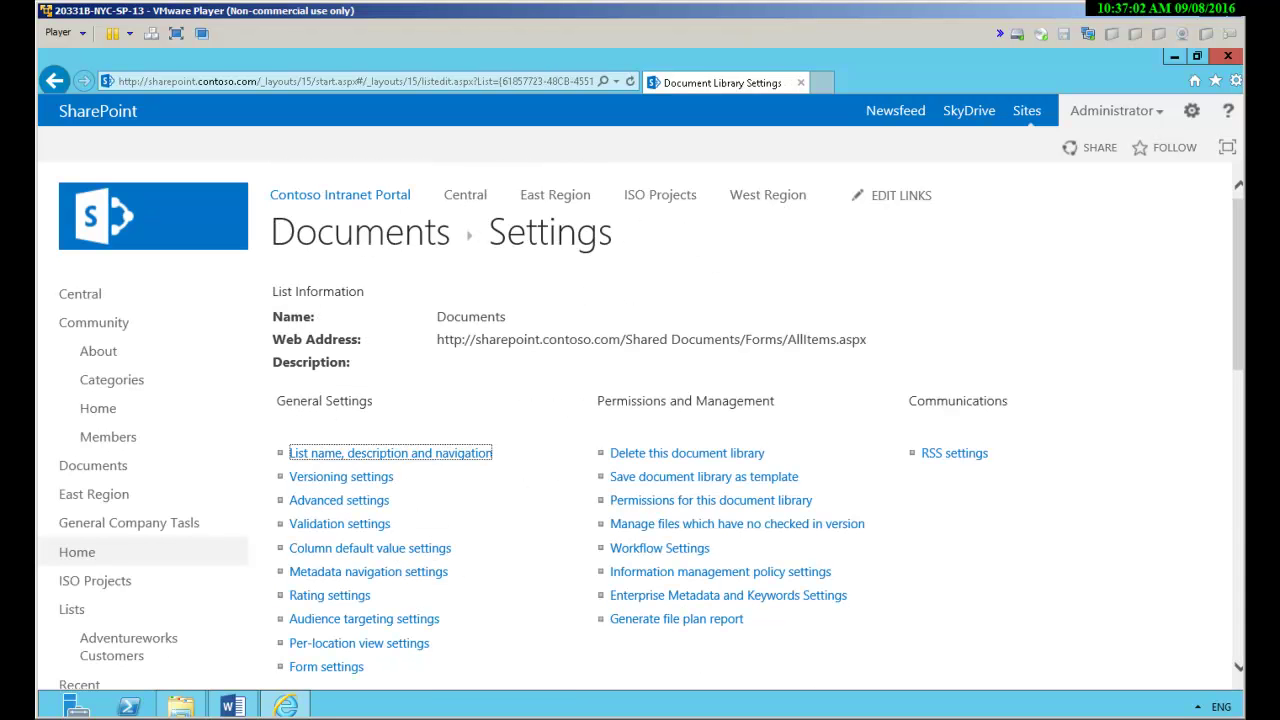
- Add Contoso Corporate Letterhead and International Letterhead from the Custom Contoso Content Types group to the Documents library
{"action": "scroll", "coordinate": [640, 425], "scroll_direction": "down", "scroll_amount": 5}
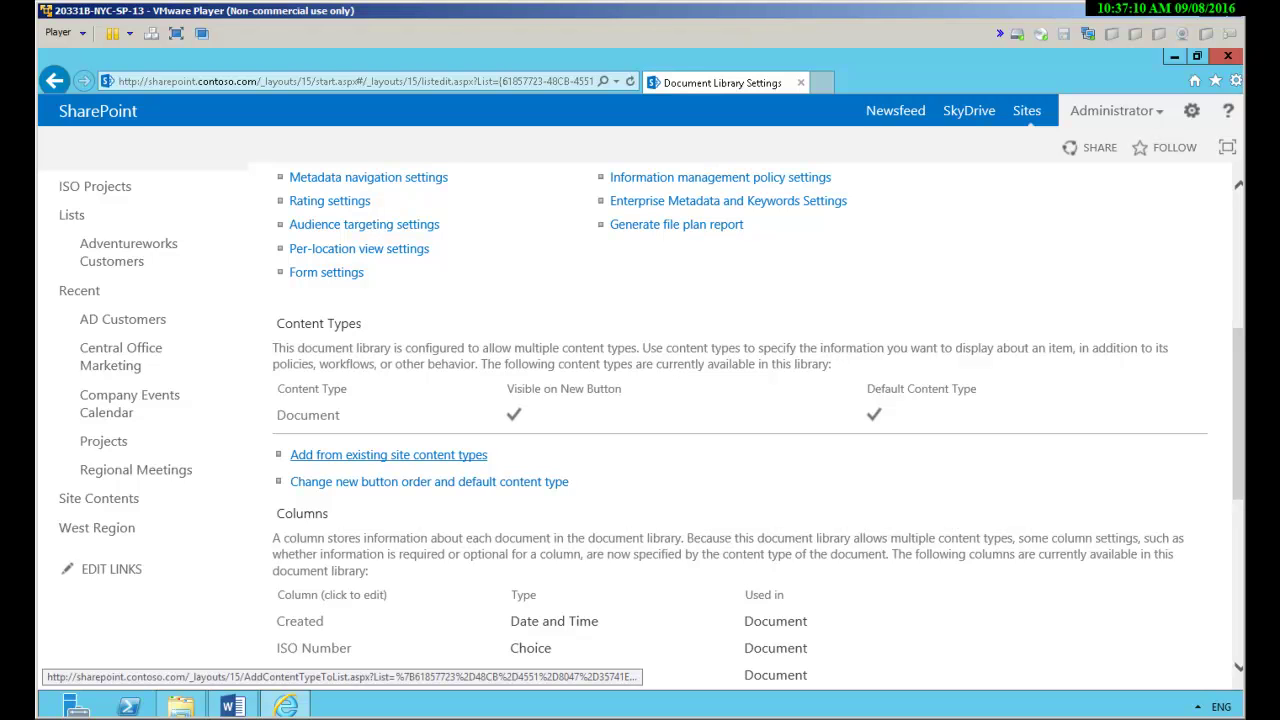
{"action": "left_click", "coordinate": [388, 455]}
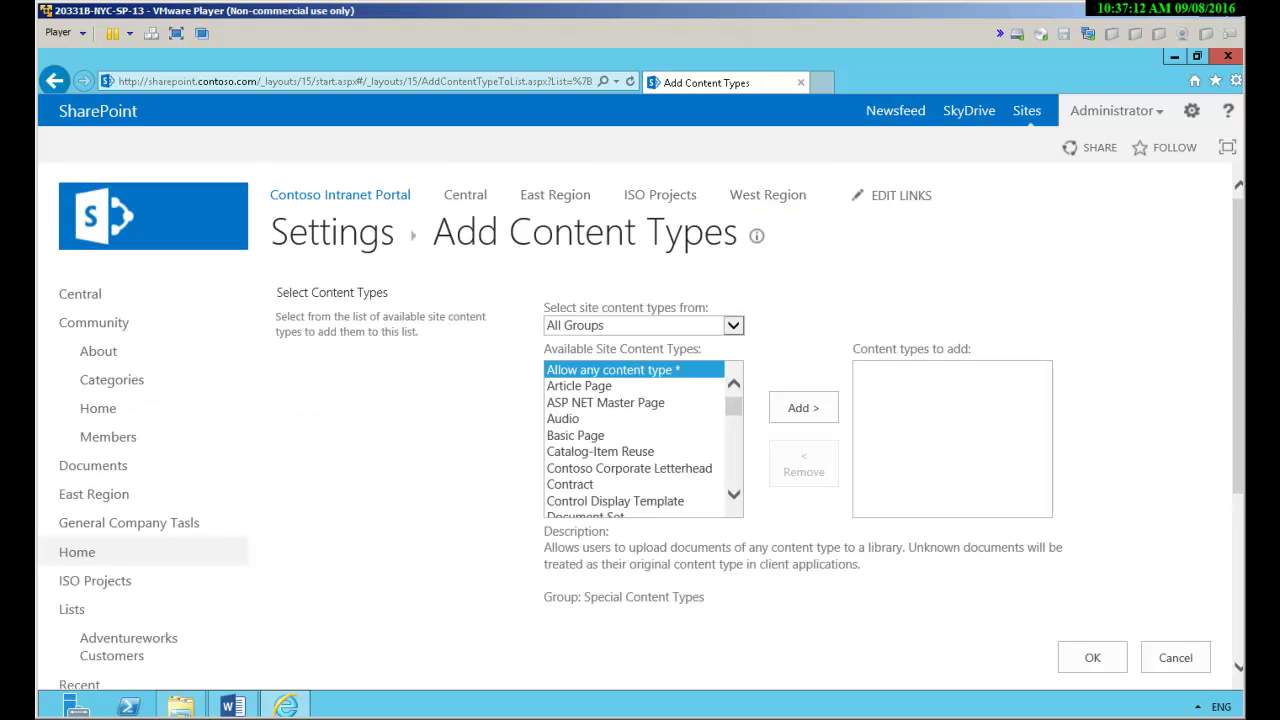
{"action": "left_click", "coordinate": [733, 325]}
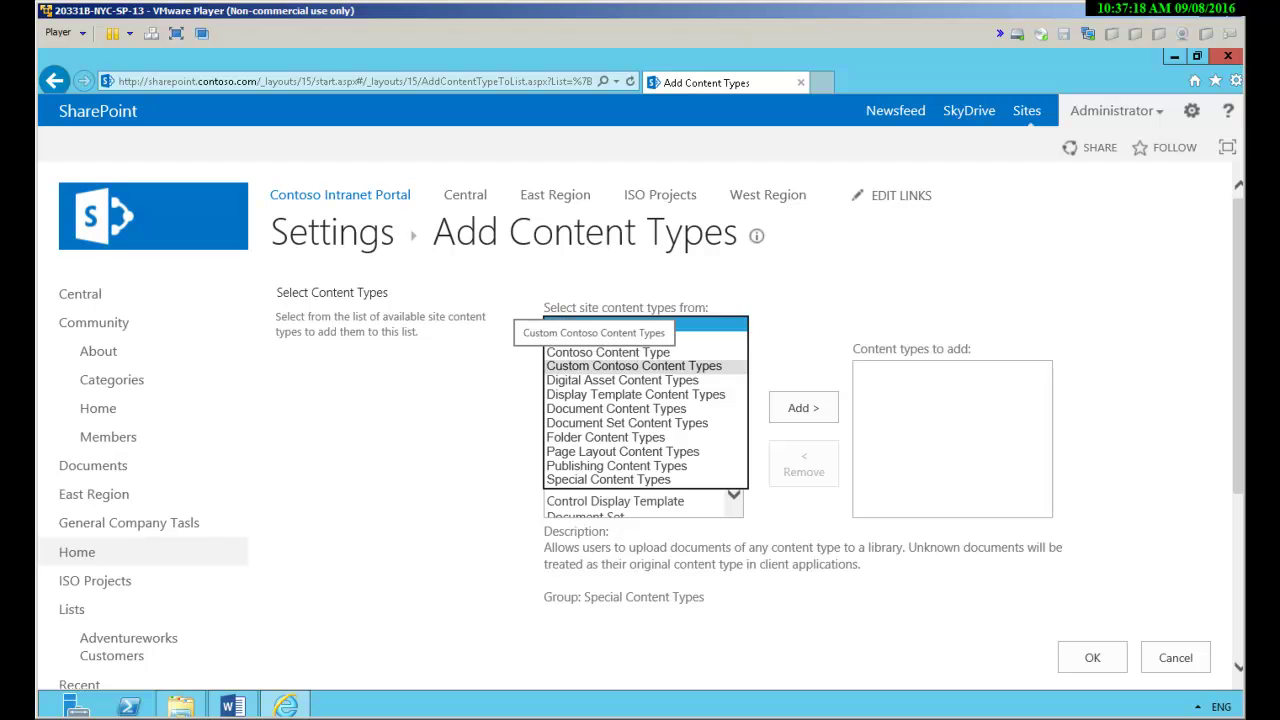
{"action": "left_click", "coordinate": [633, 366]}
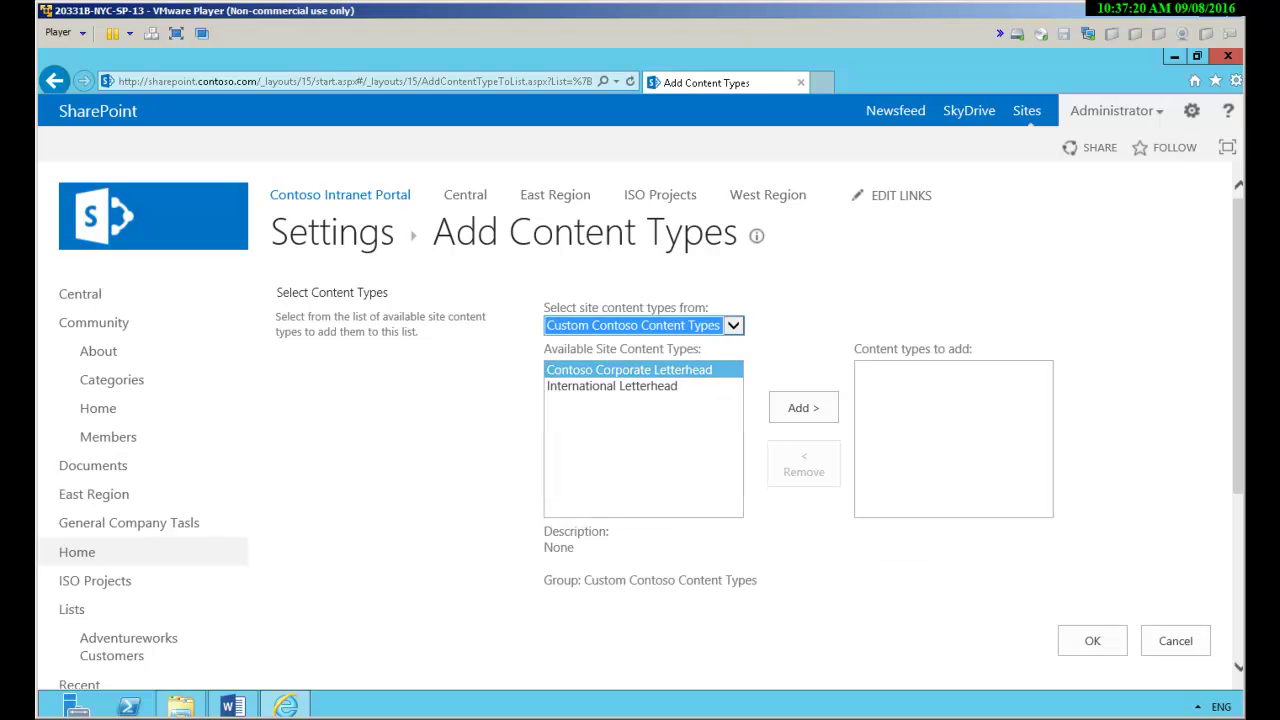
{"action": "left_click", "coordinate": [803, 407]}
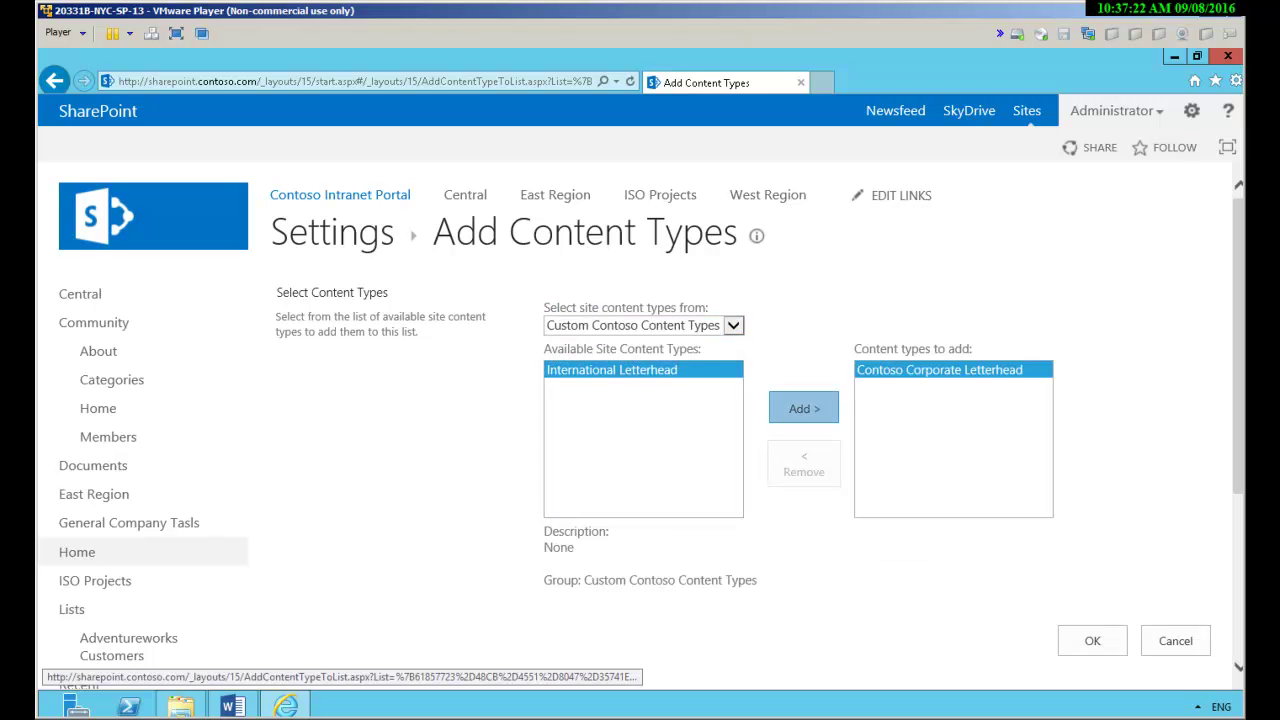
{"action": "left_click", "coordinate": [803, 407]}
{"action": "left_click", "coordinate": [1092, 641]}
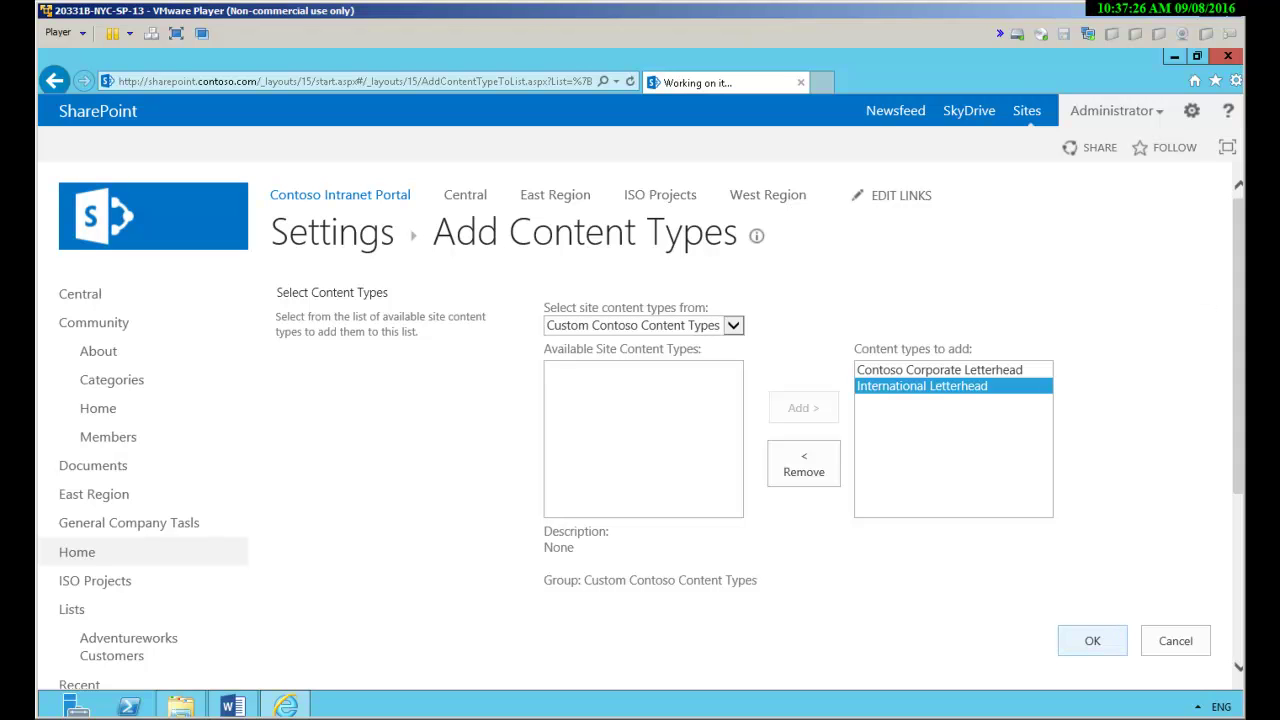
{"action": "left_click", "coordinate": [390, 453]}
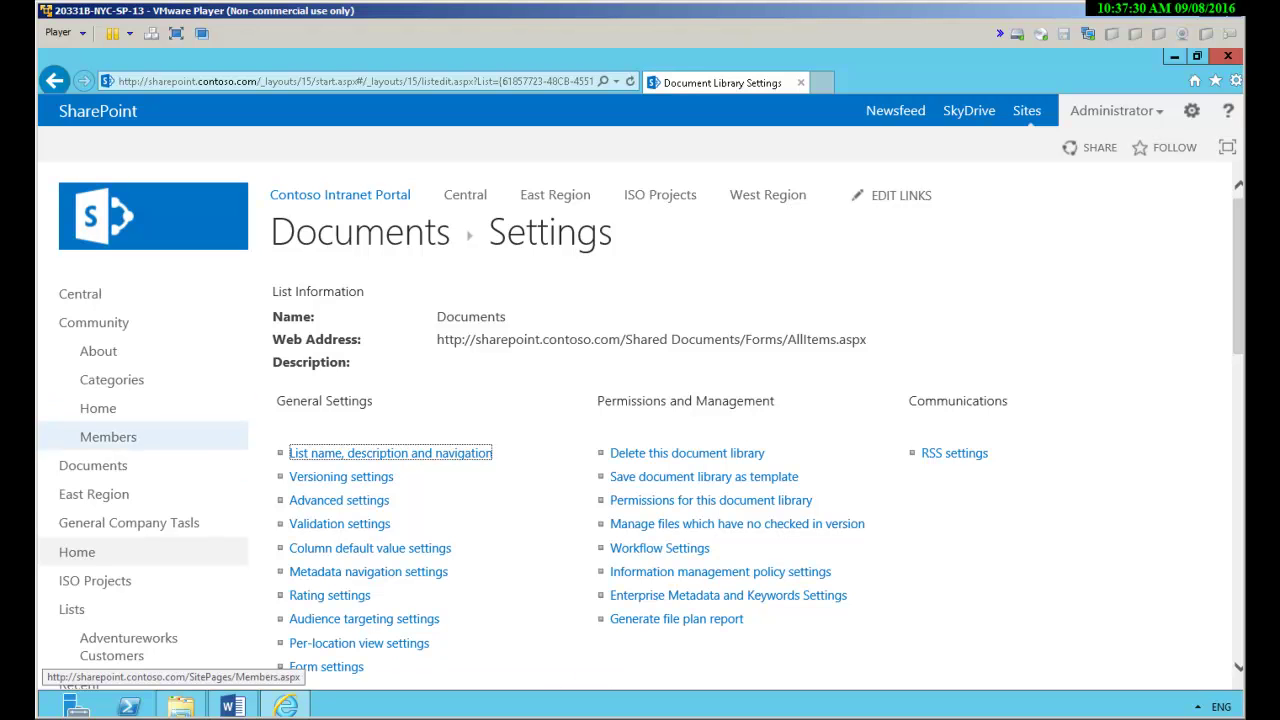
- Return to the Documents library and create a new document from the International Letterhead content type
{"action": "left_click", "coordinate": [93, 466]}
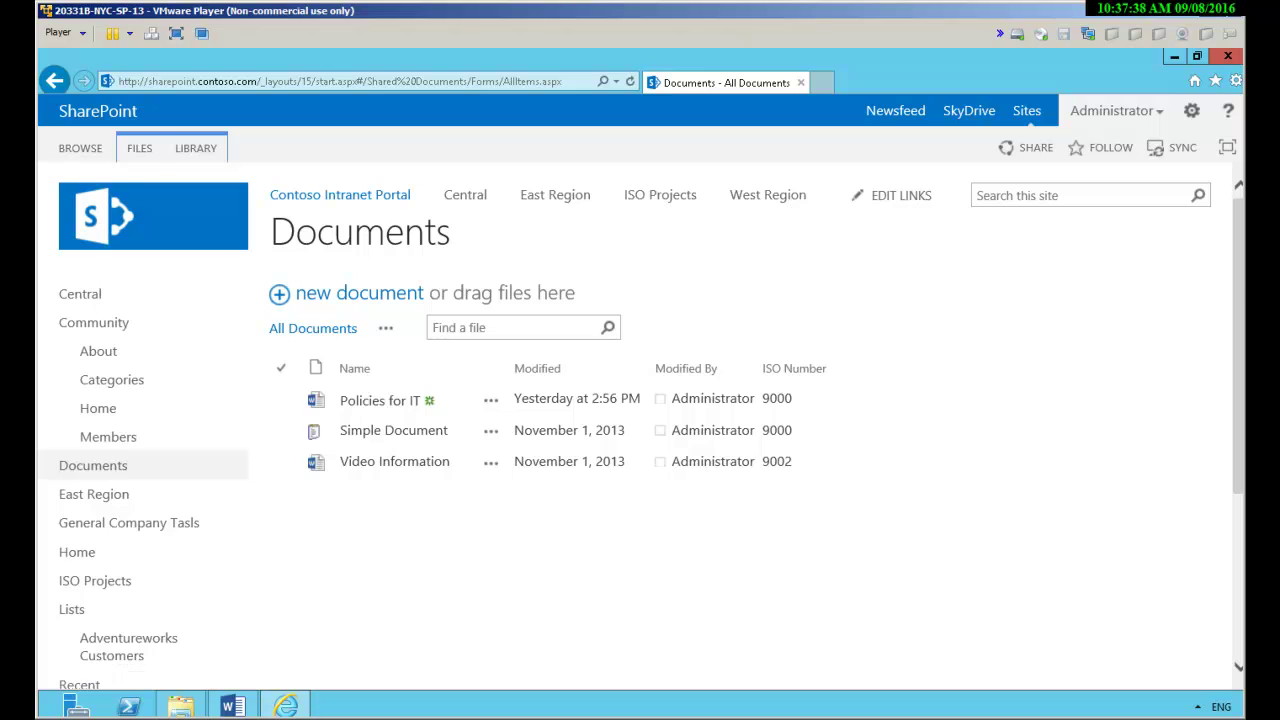
{"action": "left_click", "coordinate": [139, 148]}
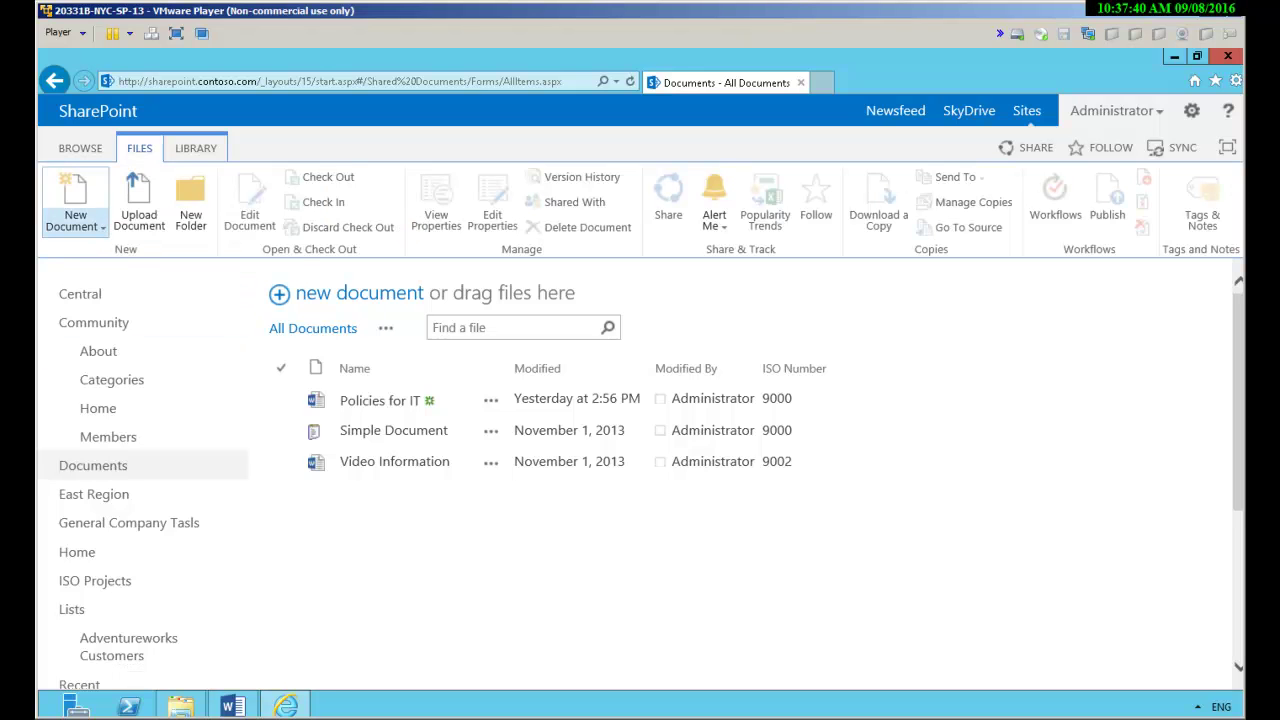
{"action": "left_click", "coordinate": [75, 220]}
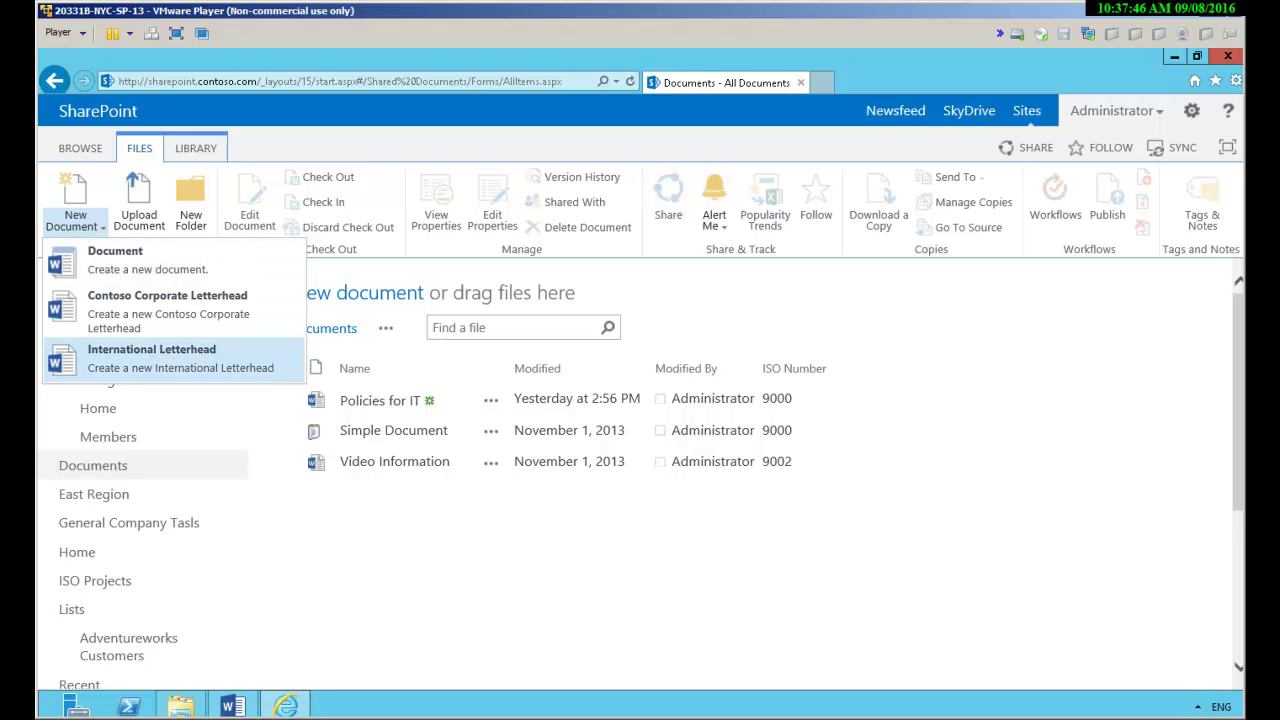
{"action": "left_click", "coordinate": [152, 353]}
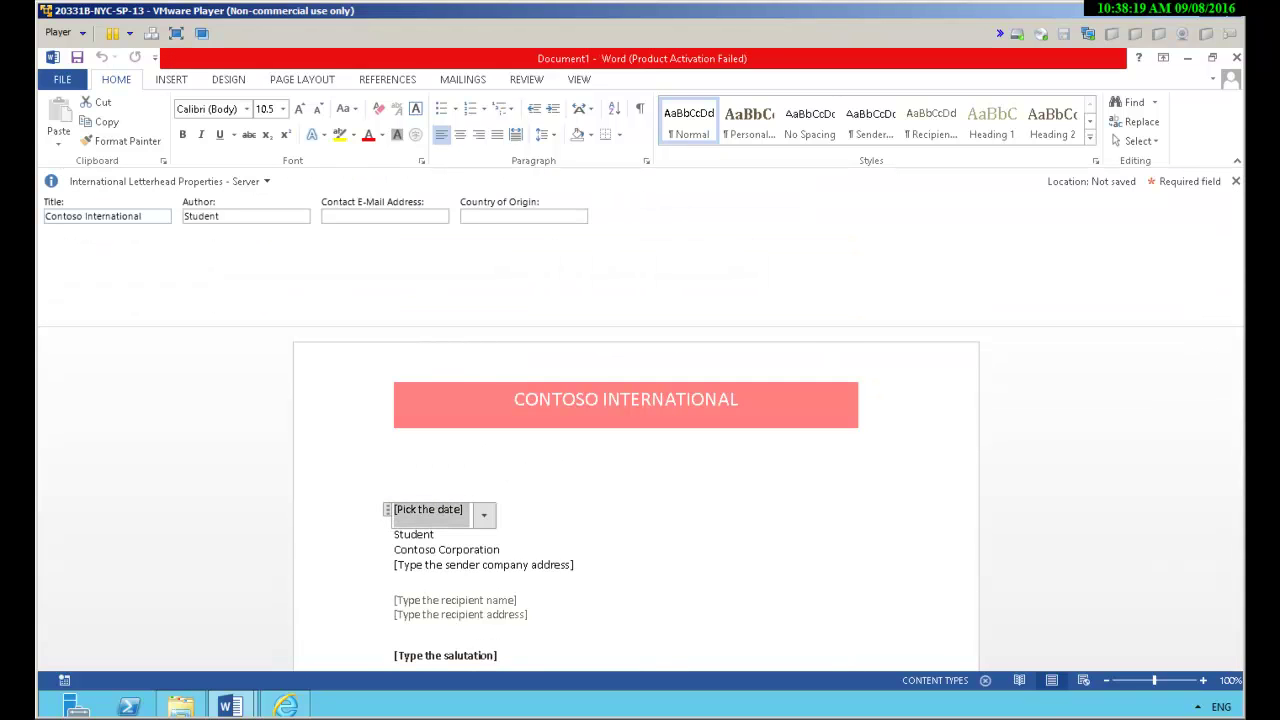
- Fill in the document's Contact E-Mail Address property with the contact's e-mail and set Country of Origin to Canada
{"action": "key", "text": "Escape"}
{"action": "type", "text": "millercontoso"}
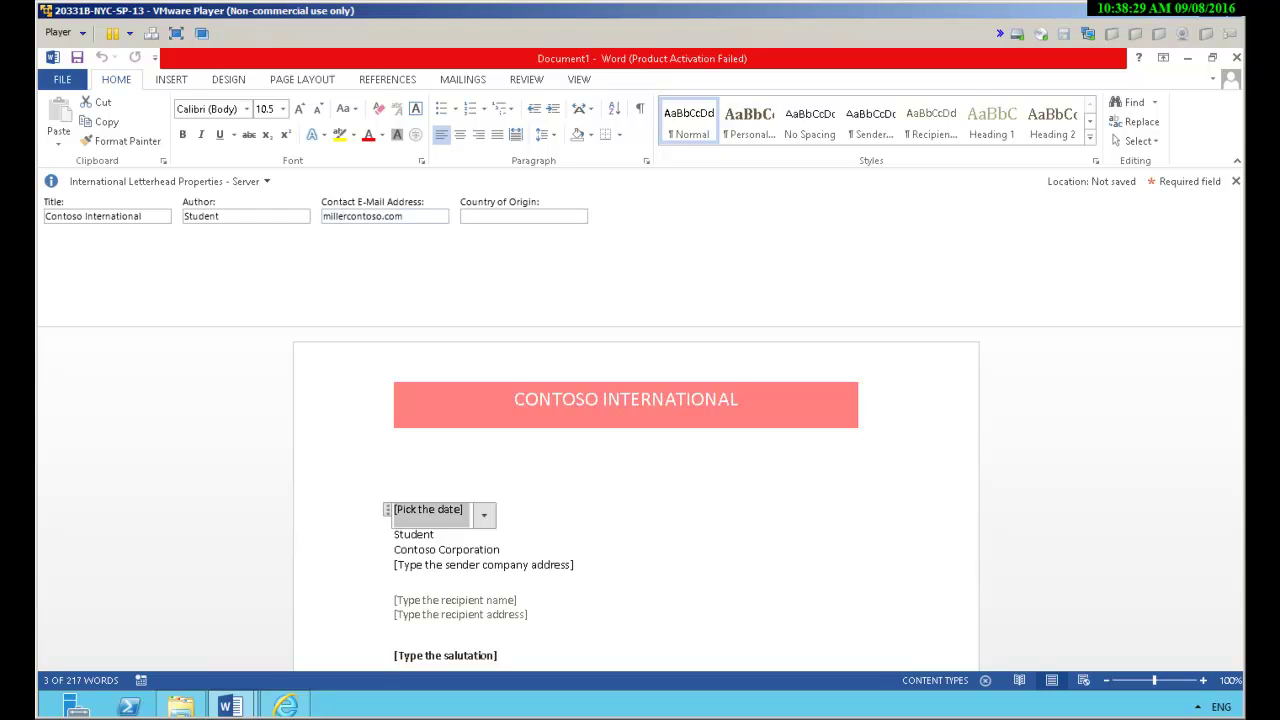
{"action": "type", "text": ".com"}
{"action": "left_click", "coordinate": [345, 216]}
{"action": "type", "text": "@"}
{"action": "key", "text": "Tab"}
{"action": "type", "text": "Canada"}
{"action": "scroll", "coordinate": [636, 495], "scroll_direction": "down", "scroll_amount": 10}
{"action": "scroll", "coordinate": [626, 495], "scroll_direction": "up", "scroll_amount": 4}
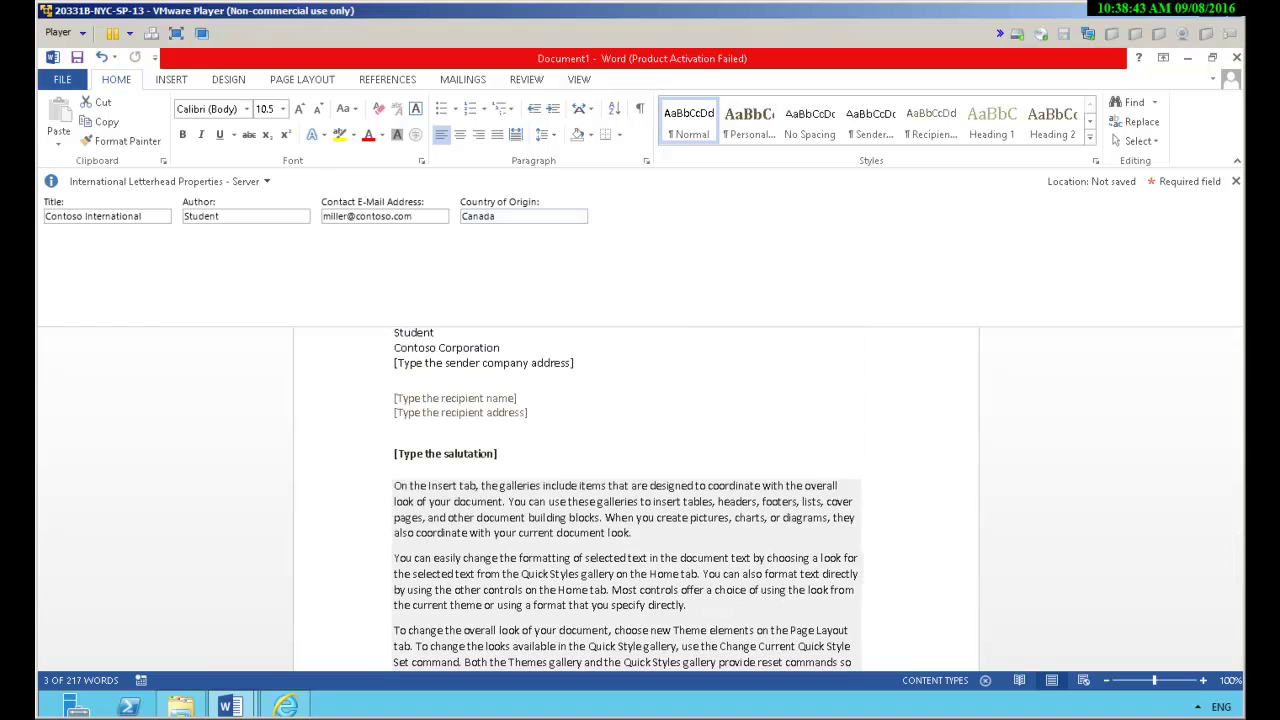
- Try to save the letter to the current Shared Documents folder under the file name Canada First Document
{"action": "left_click", "coordinate": [62, 79]}
{"action": "left_click", "coordinate": [76, 247]}
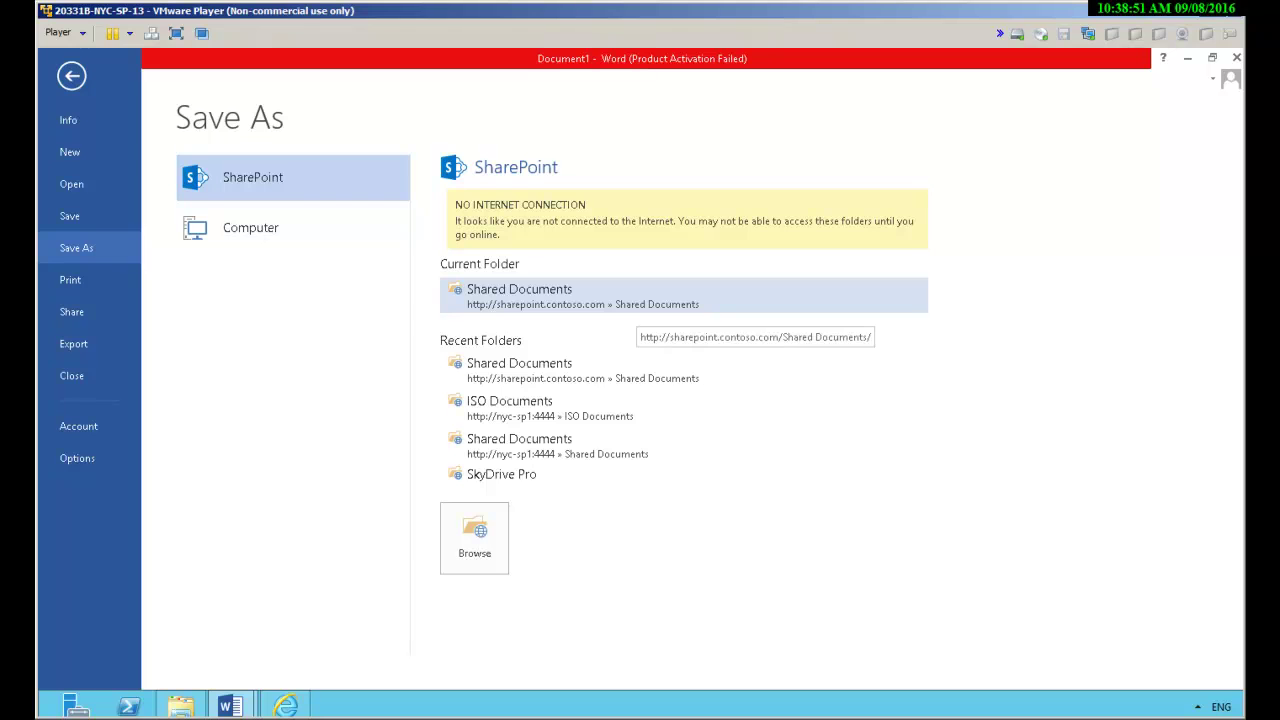
{"action": "left_click", "coordinate": [630, 298]}
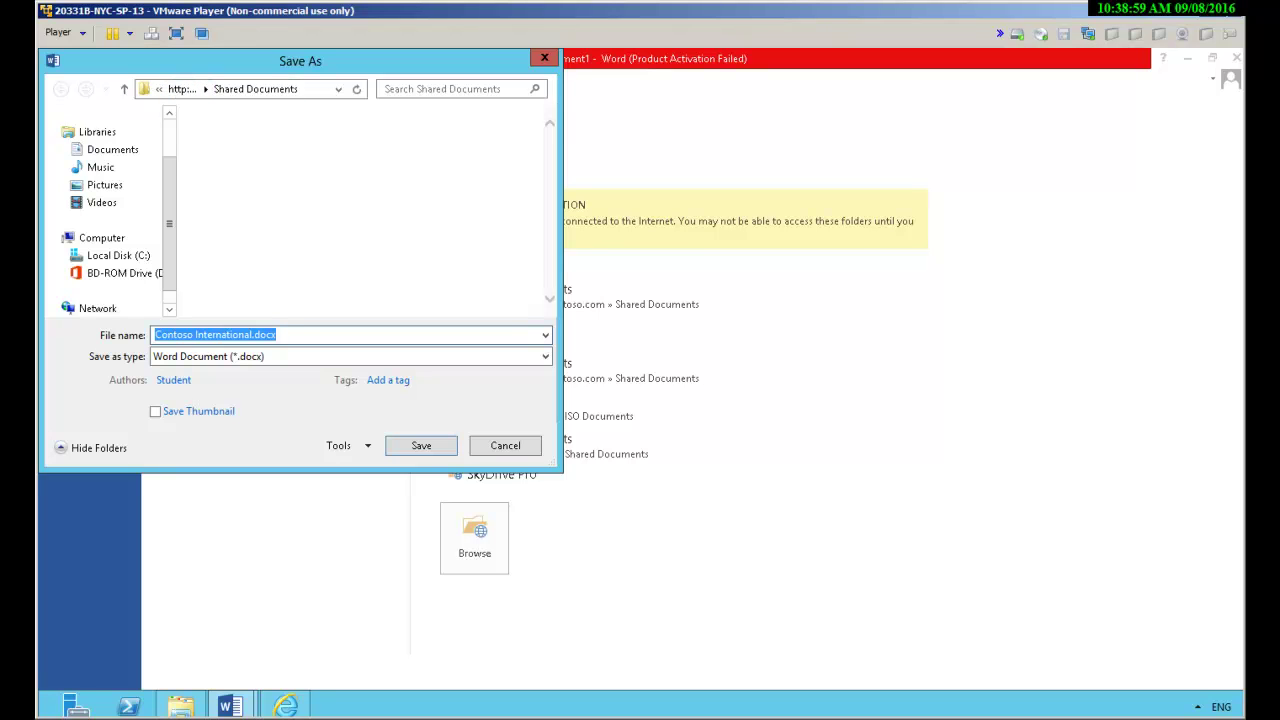
{"action": "key", "text": "BackSpace"}
{"action": "type", "text": "Casnada"}
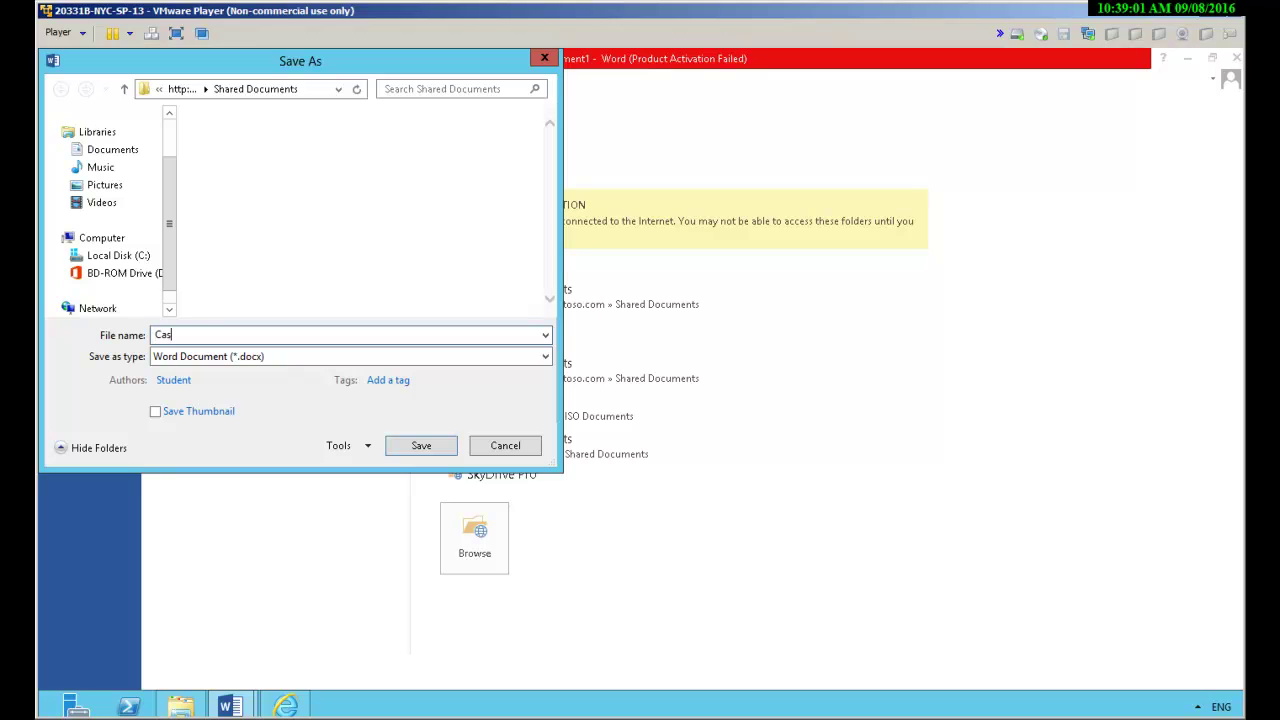
{"action": "key", "text": "BackSpace"}
{"action": "key", "text": "BackSpace"}
{"action": "key", "text": "BackSpace"}
{"action": "type", "text": "nada First Document"}
{"action": "key", "text": "Return"}
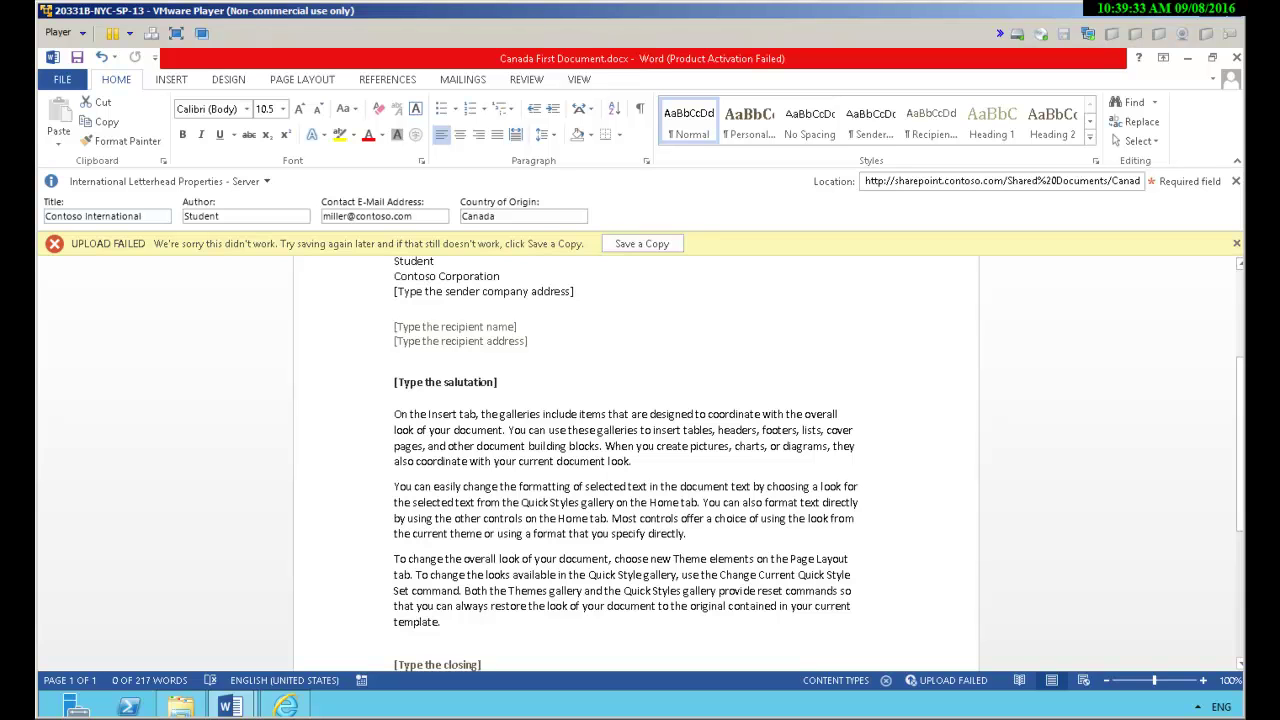
- Switch to the browser and review the content types, columns and views in the Documents library settings
{"action": "key", "text": "alt+Tab"}
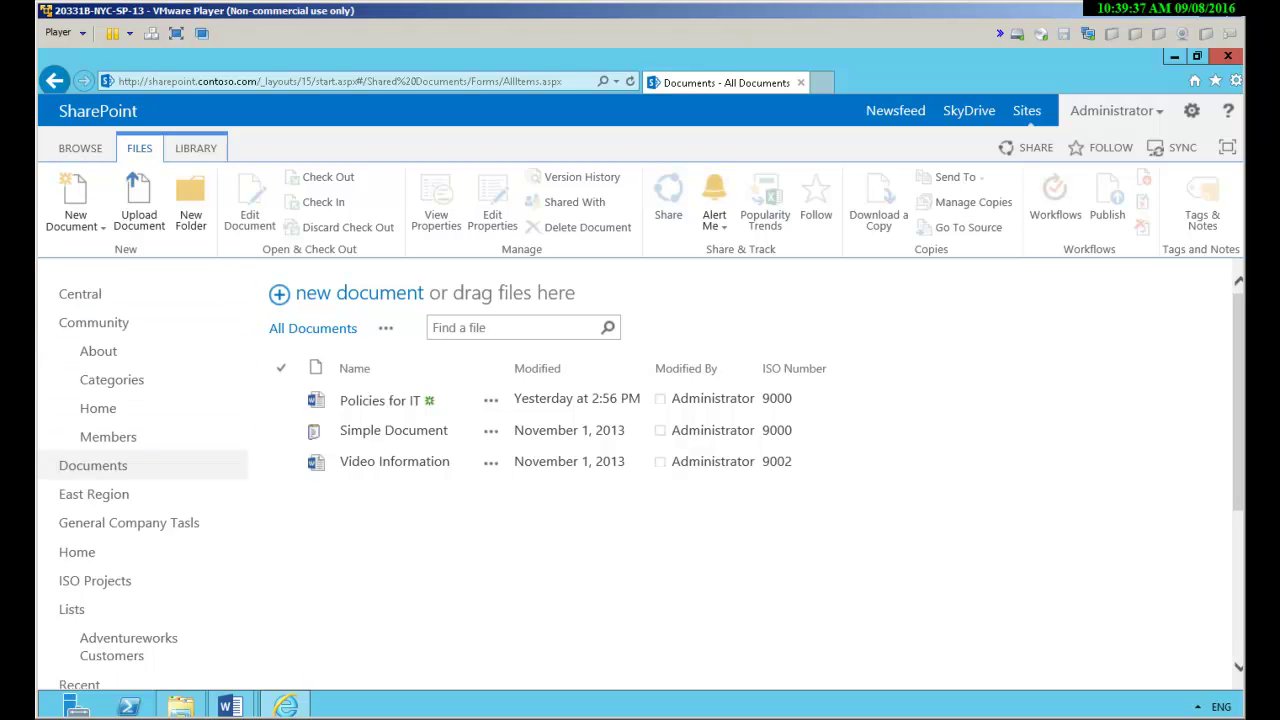
{"action": "left_click", "coordinate": [196, 148]}
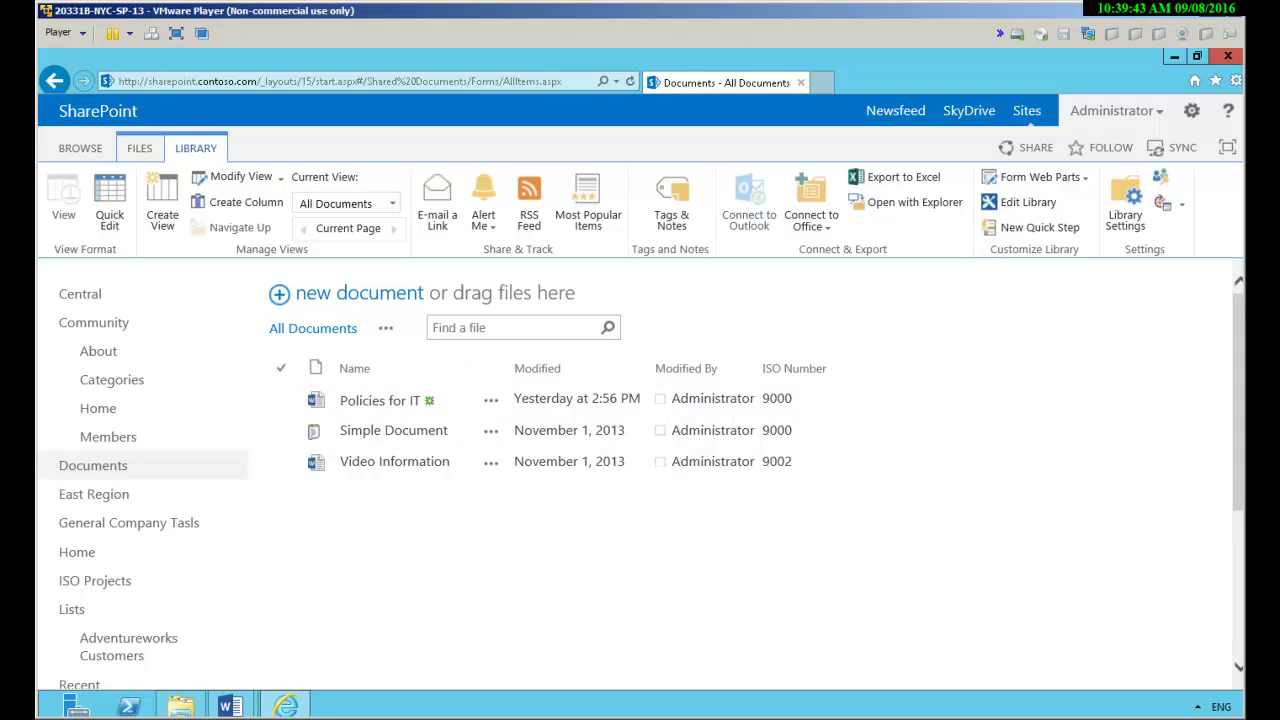
{"action": "left_click", "coordinate": [1125, 205]}
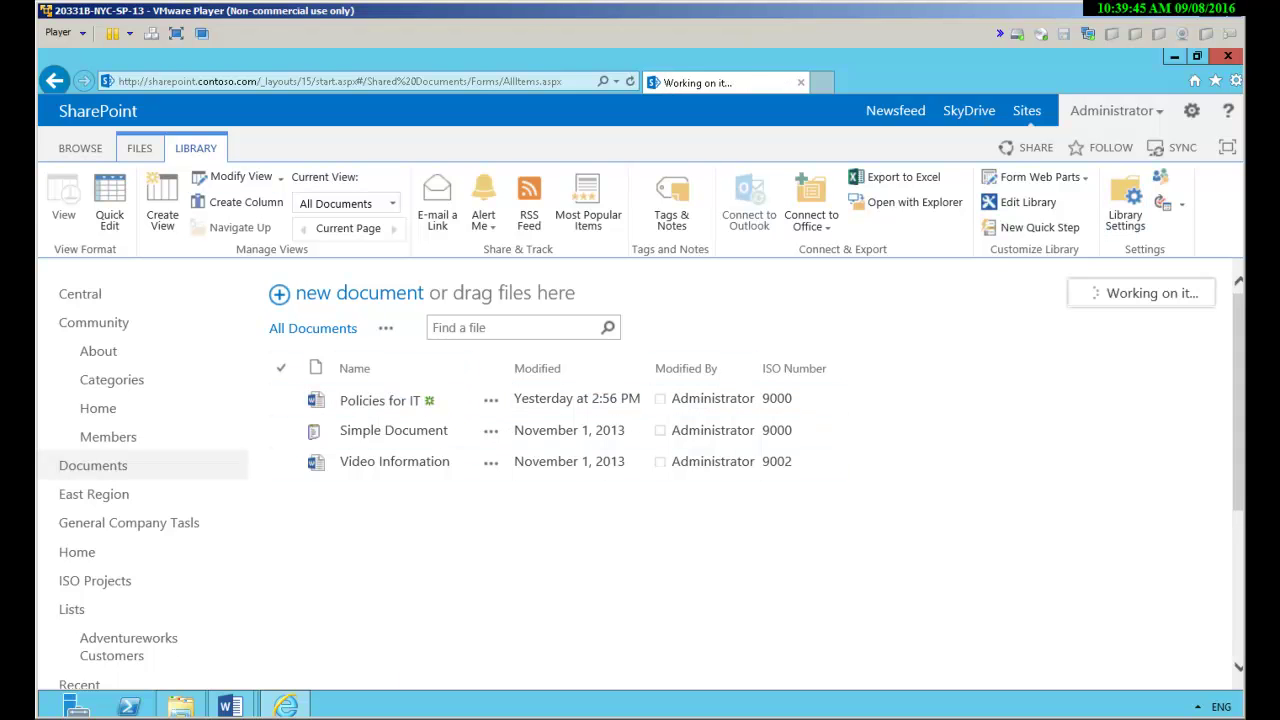
{"action": "scroll", "coordinate": [640, 425], "scroll_direction": "down", "scroll_amount": 3}
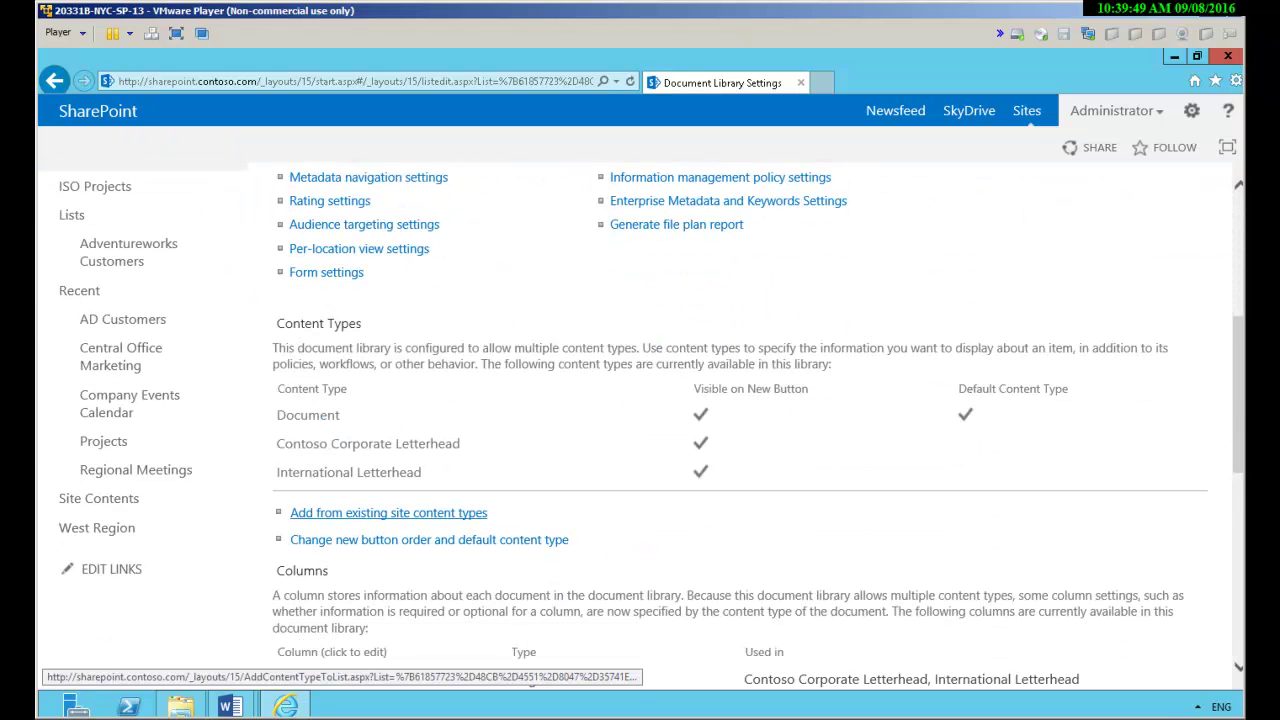
{"action": "scroll", "coordinate": [390, 512], "scroll_direction": "down", "scroll_amount": 3}
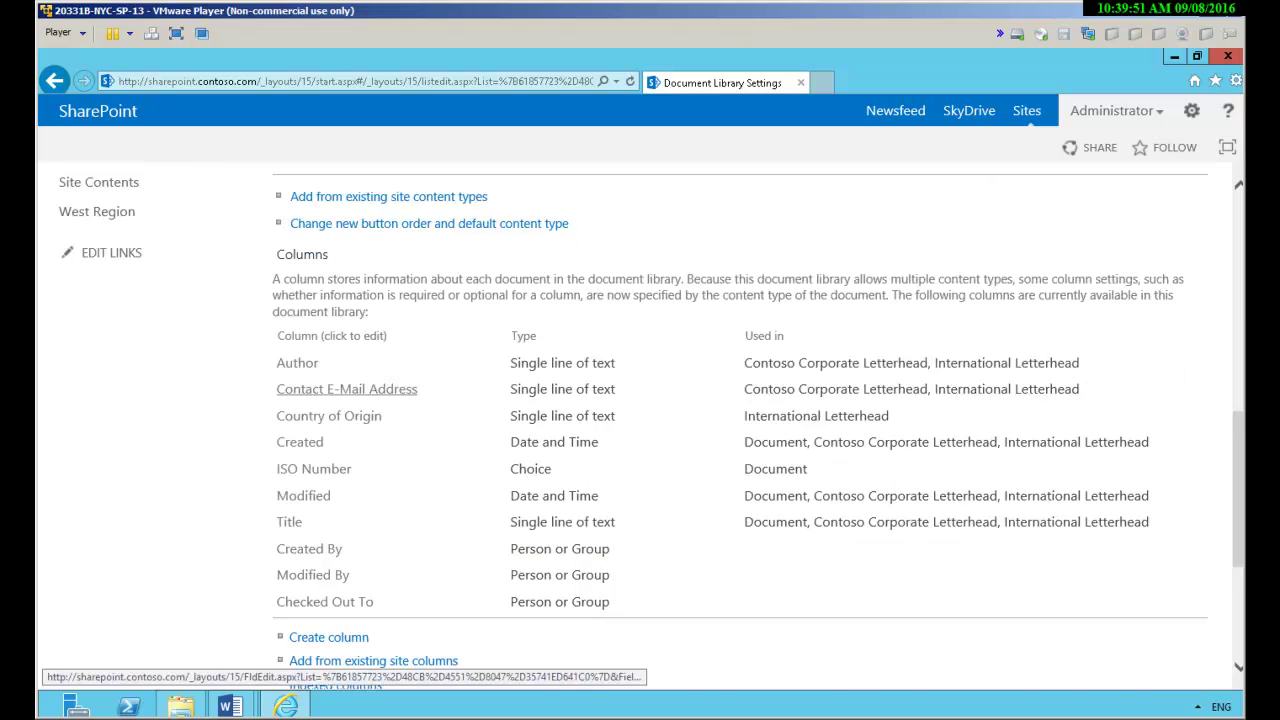
{"action": "scroll", "coordinate": [346, 389], "scroll_direction": "down", "scroll_amount": 1}
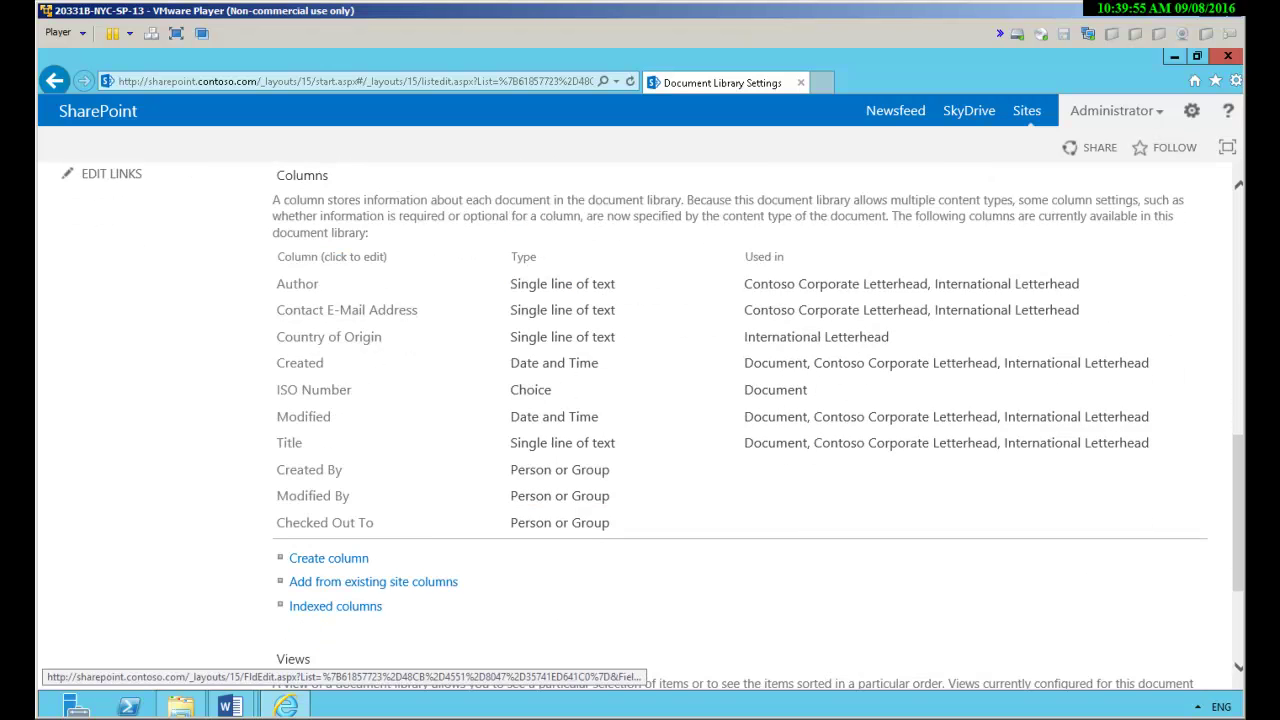
{"action": "scroll", "coordinate": [640, 420], "scroll_direction": "down", "scroll_amount": 2}
{"action": "scroll", "coordinate": [640, 420], "scroll_direction": "up", "scroll_amount": 2}
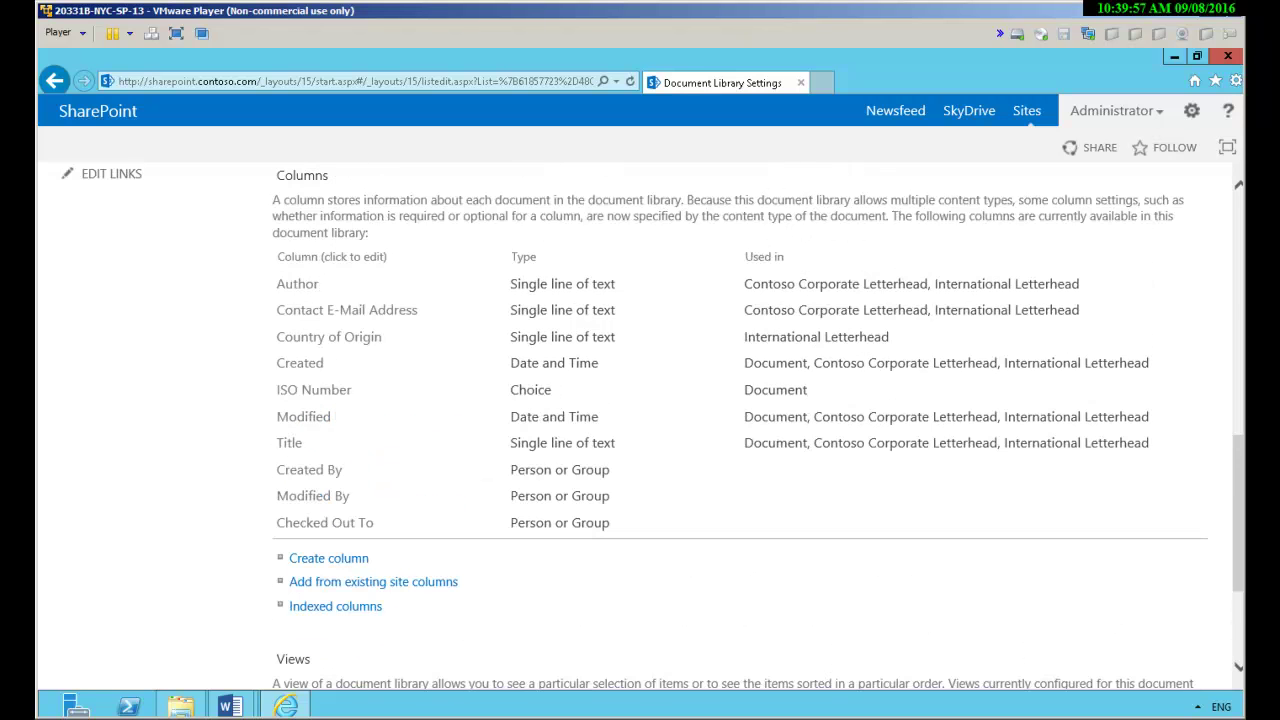
{"action": "scroll", "coordinate": [640, 420], "scroll_direction": "down", "scroll_amount": 2}
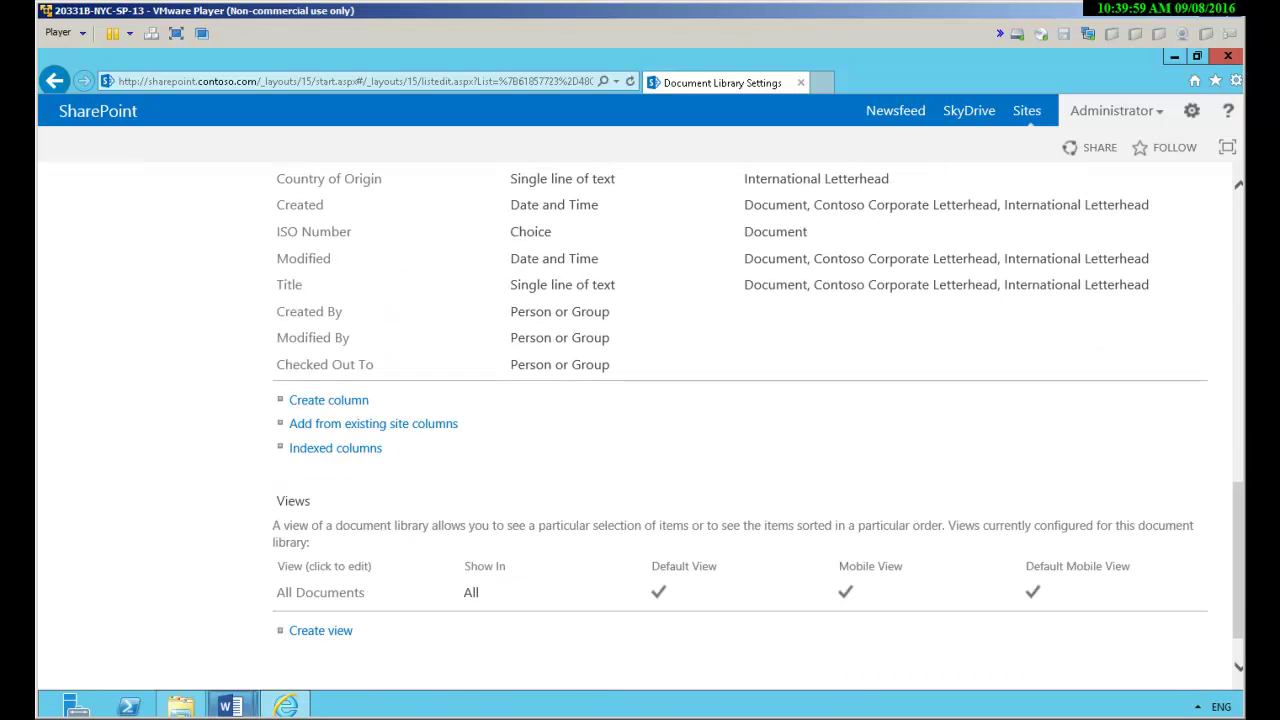
- Switch to Word, save the letter as Canada First Document in the local C: SharePoint Templates folder, and close Word
{"action": "mouse_move", "coordinate": [228, 706]}
{"action": "left_click", "coordinate": [325, 612]}
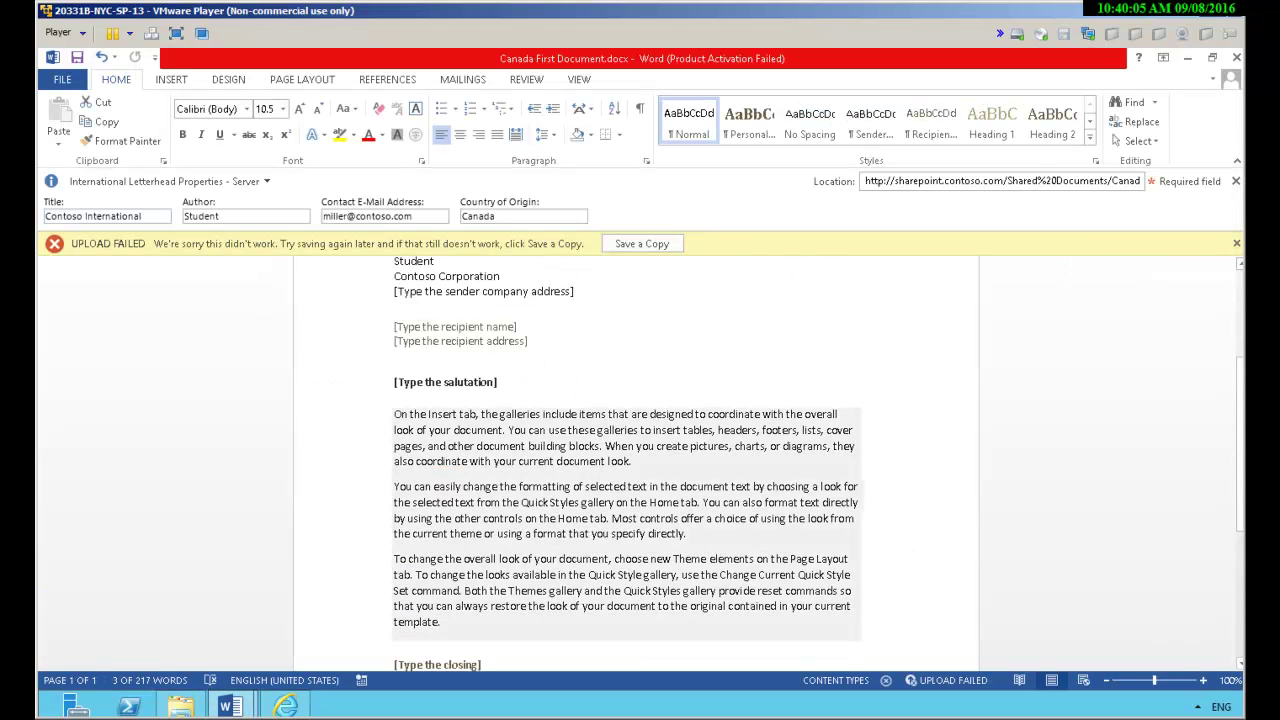
{"action": "left_click", "coordinate": [62, 79]}
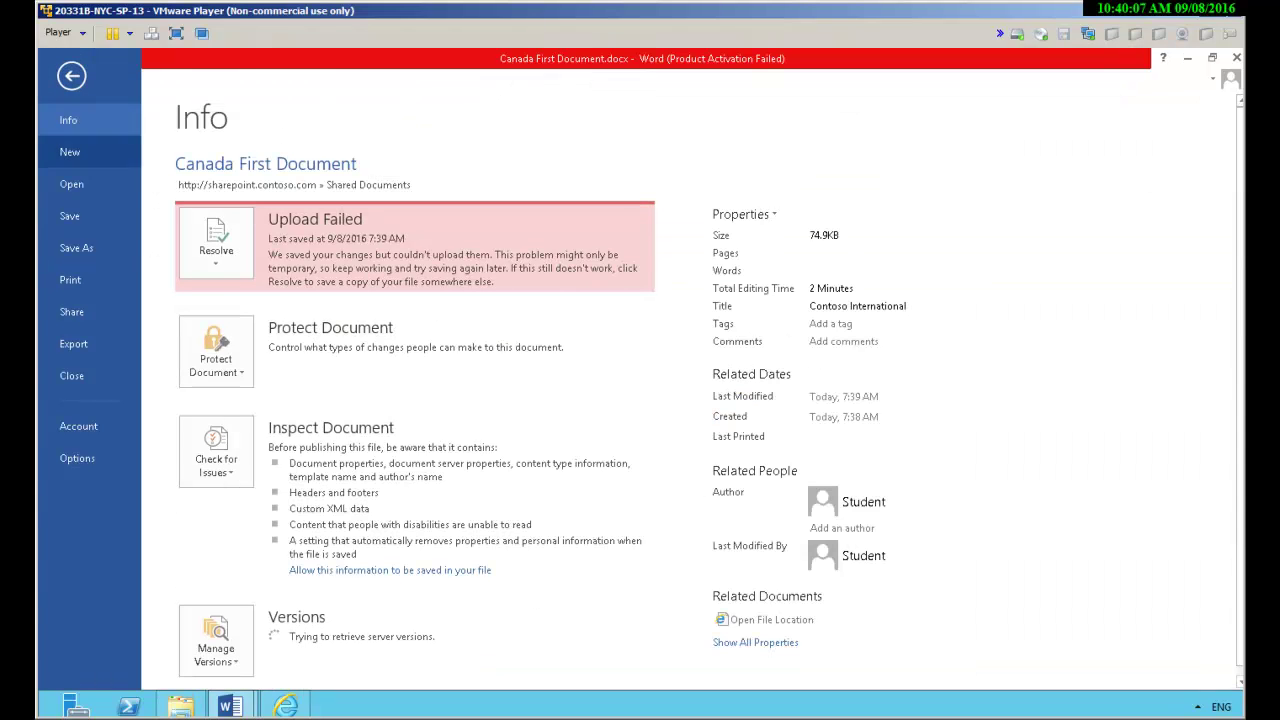
{"action": "left_click", "coordinate": [76, 248]}
{"action": "left_click", "coordinate": [250, 227]}
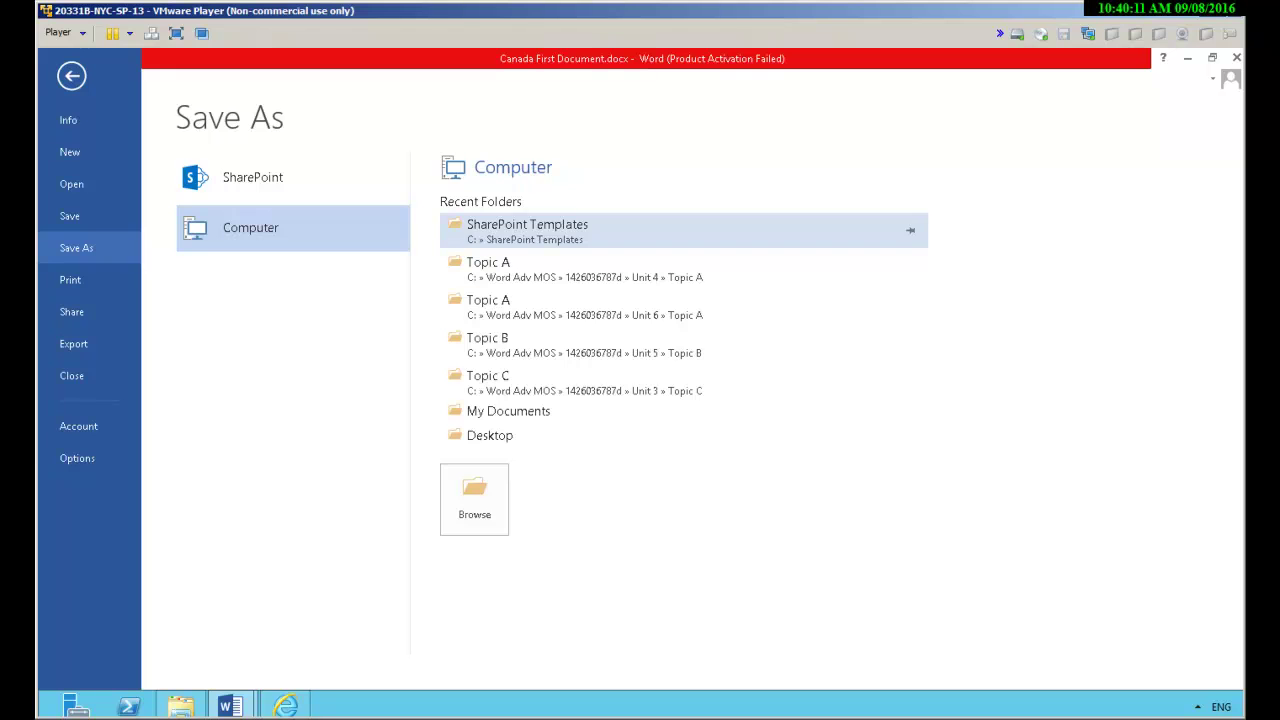
{"action": "left_click", "coordinate": [527, 230]}
{"action": "left_click", "coordinate": [421, 445]}
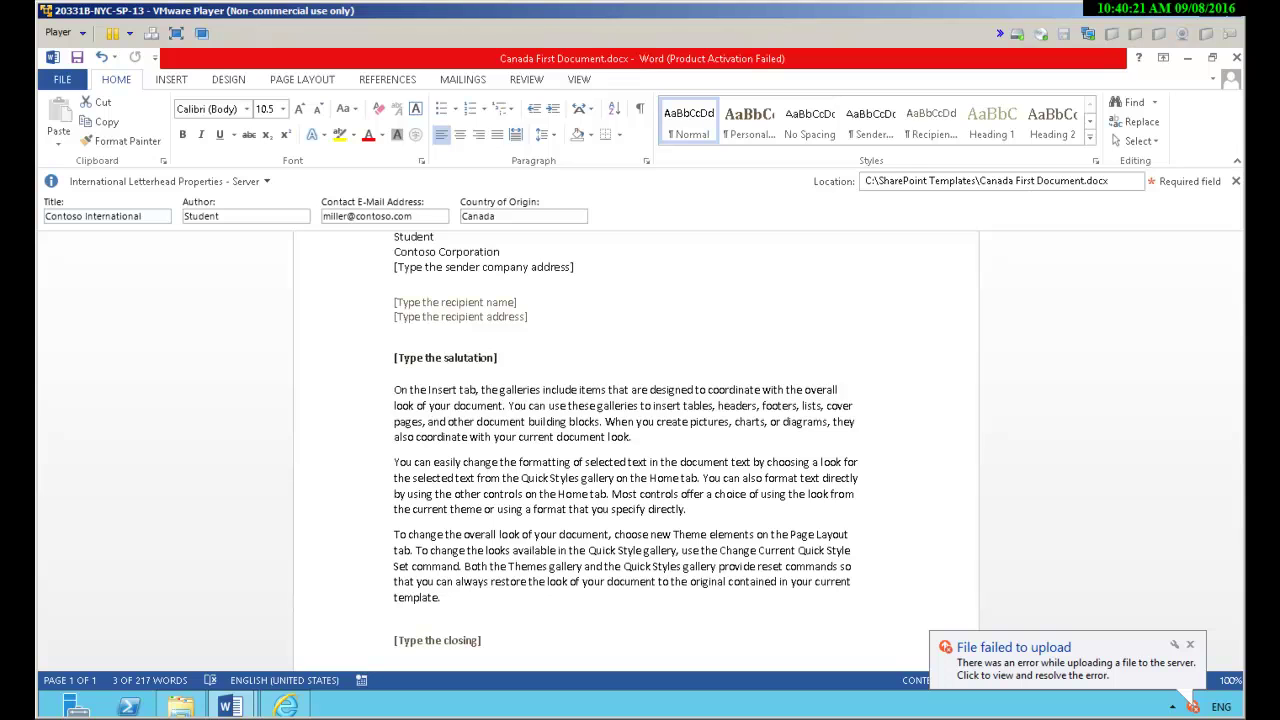
{"action": "key", "text": "alt+F4"}
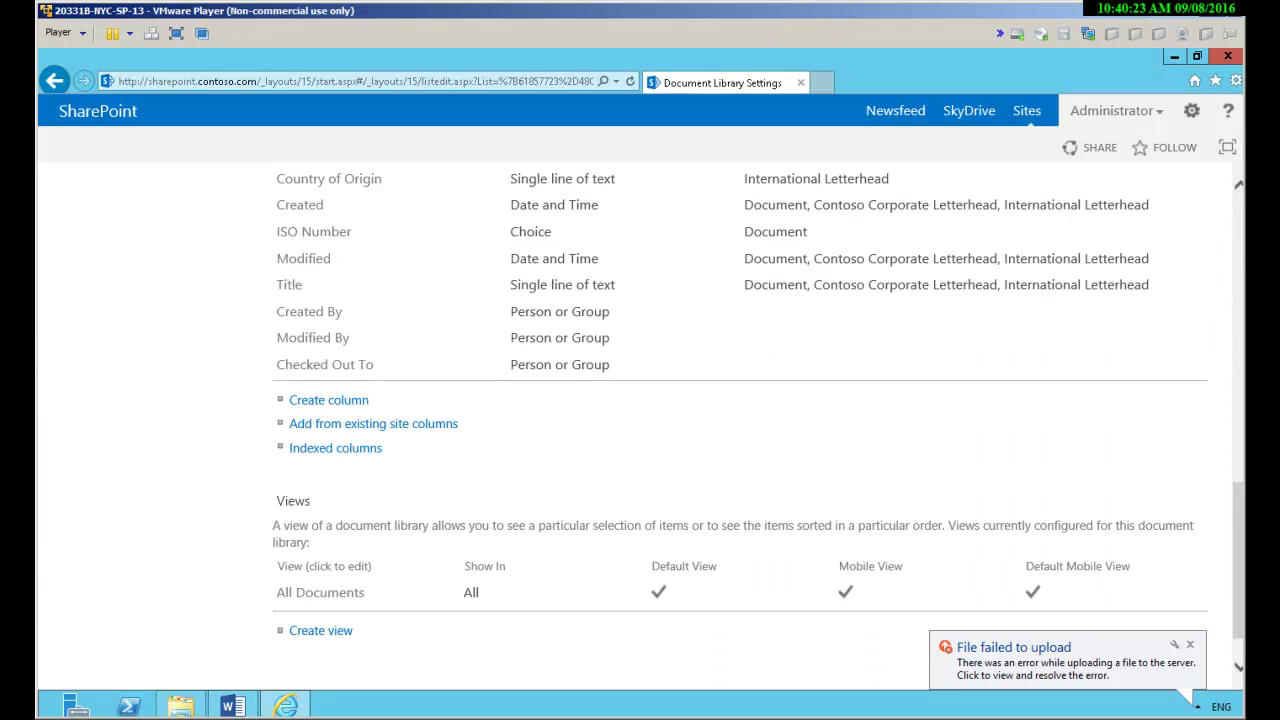
- Return to the Documents library in the browser and upload Canada First Document.docx from the SharePoint Templates folder
{"action": "scroll", "coordinate": [640, 420], "scroll_direction": "up", "scroll_amount": 10}
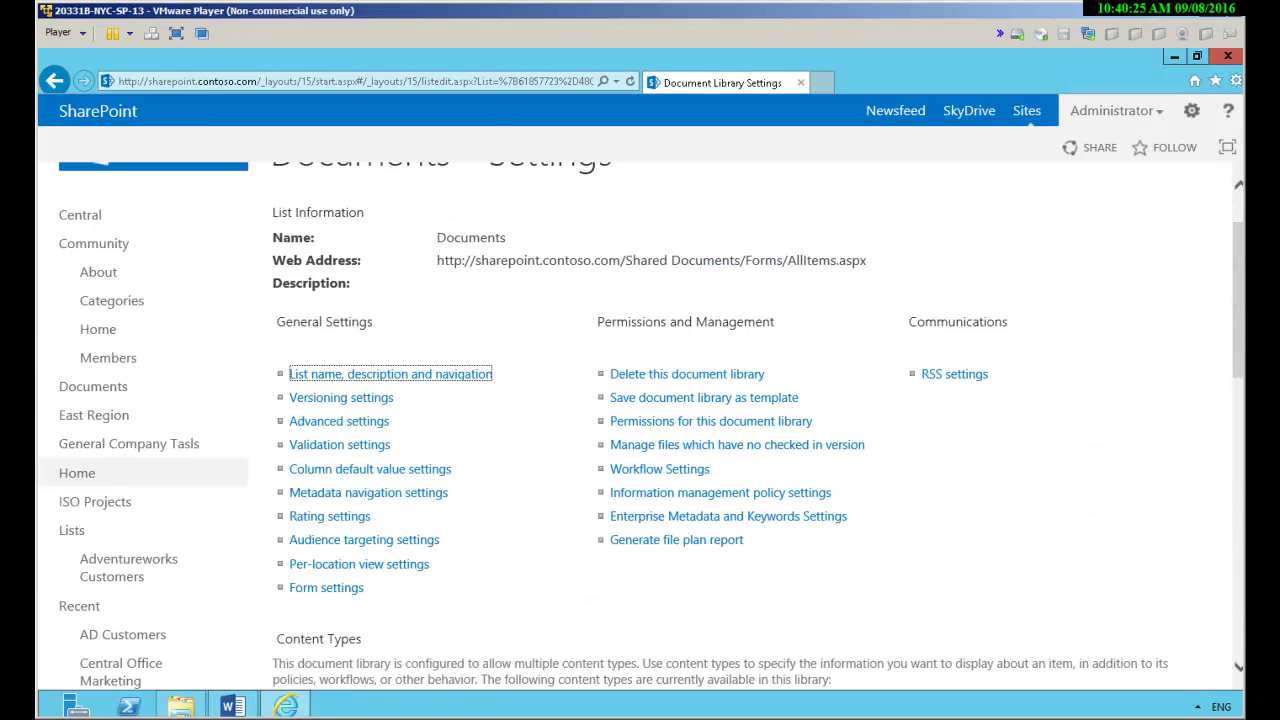
{"action": "key", "text": "Return"}
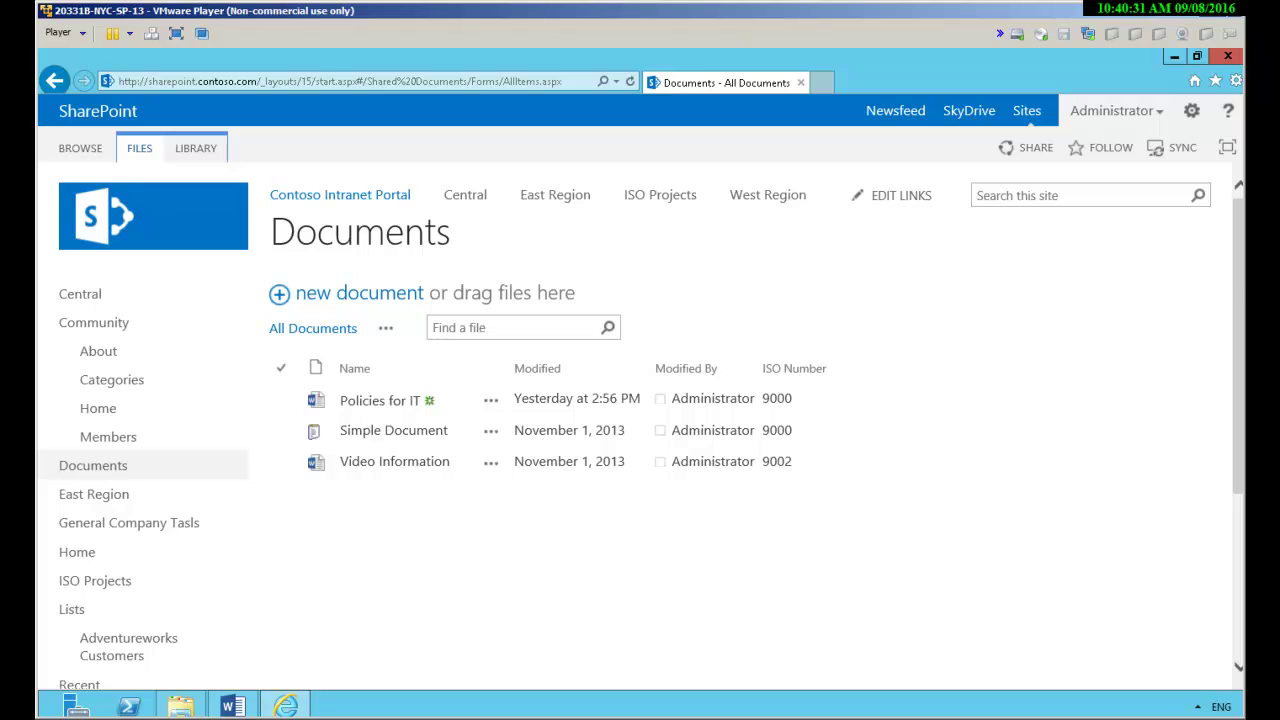
{"action": "left_click", "coordinate": [139, 148]}
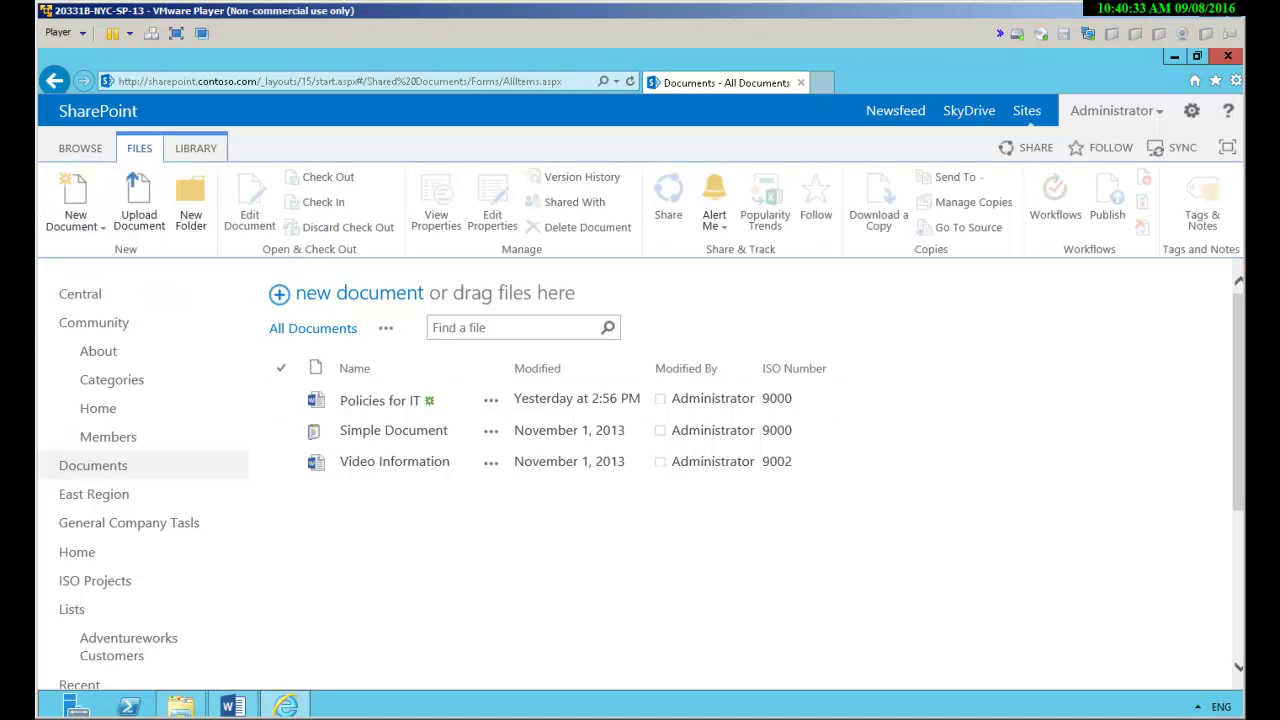
{"action": "left_click", "coordinate": [139, 198]}
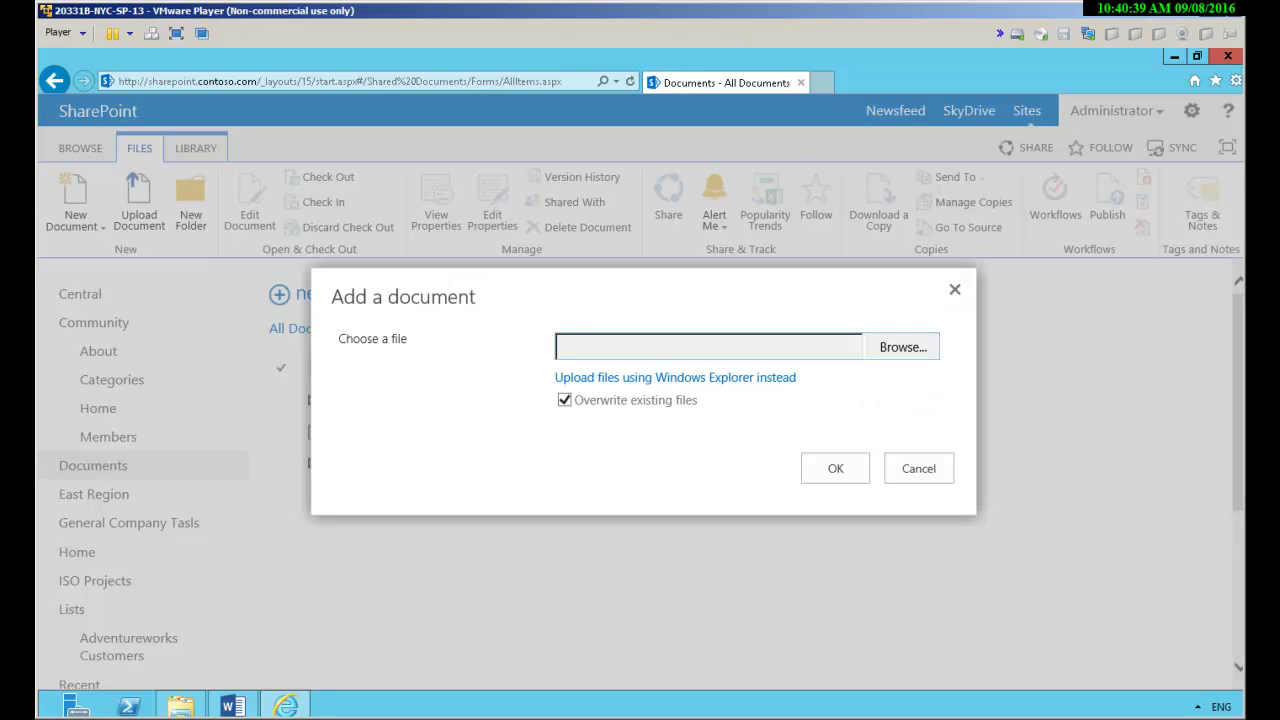
{"action": "left_click", "coordinate": [903, 347]}
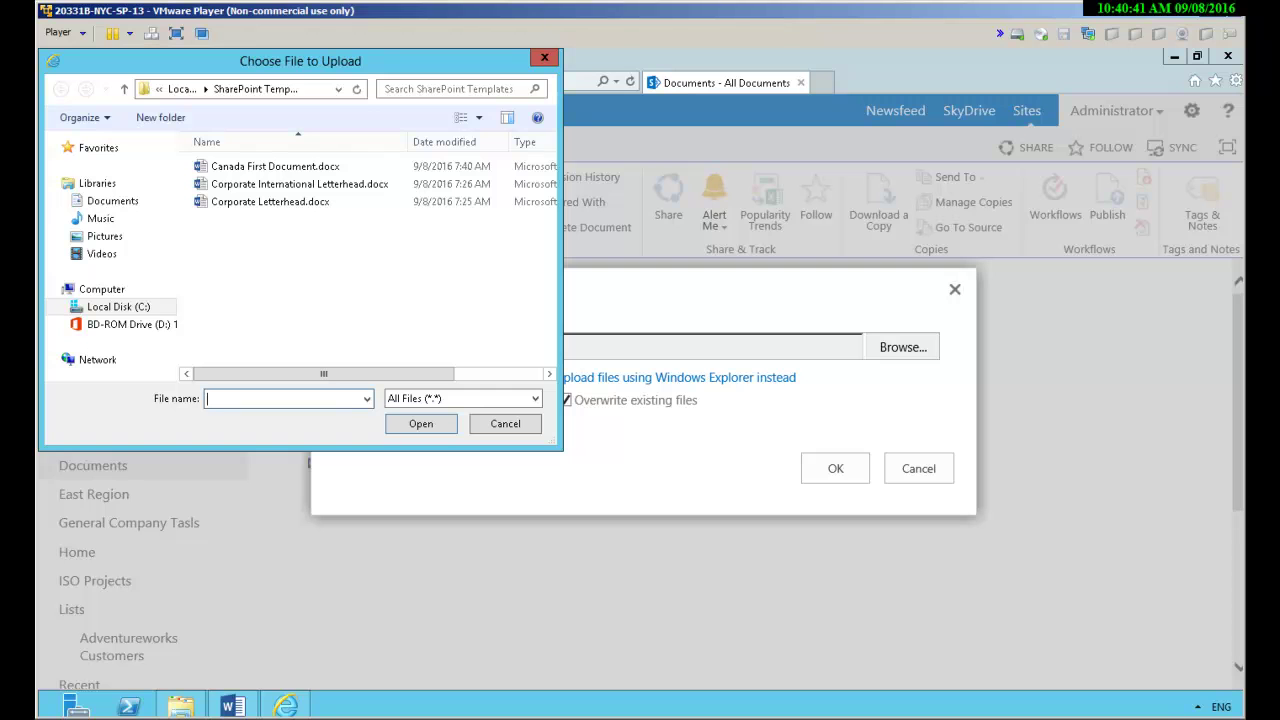
{"action": "left_click", "coordinate": [275, 166]}
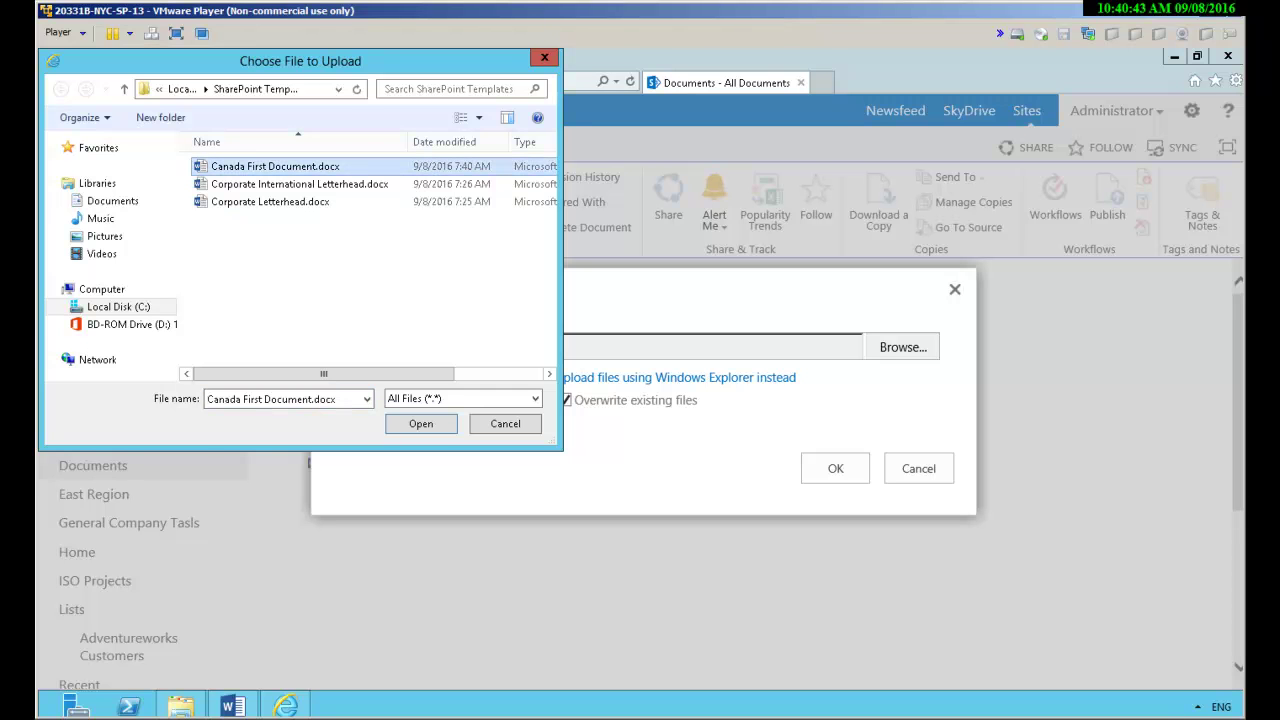
{"action": "left_click", "coordinate": [421, 424]}
{"action": "left_click", "coordinate": [835, 468]}
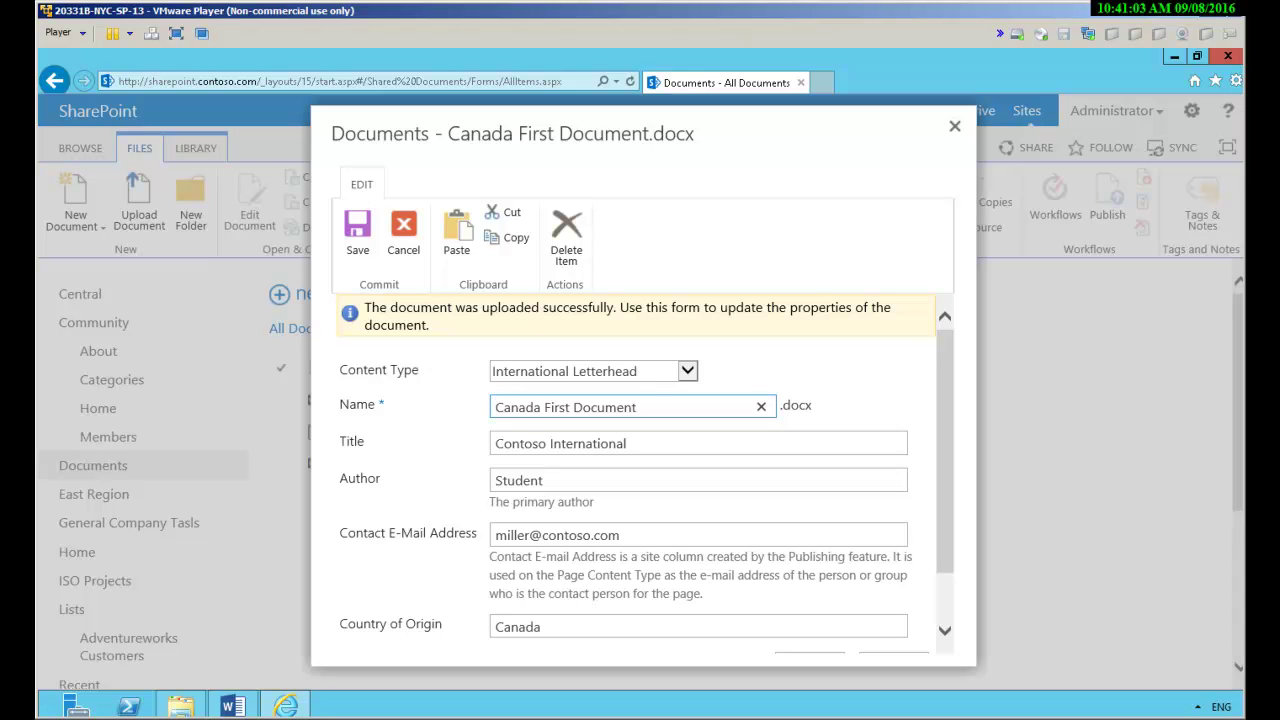
- Switch the uploaded document's content type to Document and to Contoso Corporate Letterhead to compare their property fields
{"action": "left_click", "coordinate": [687, 371]}
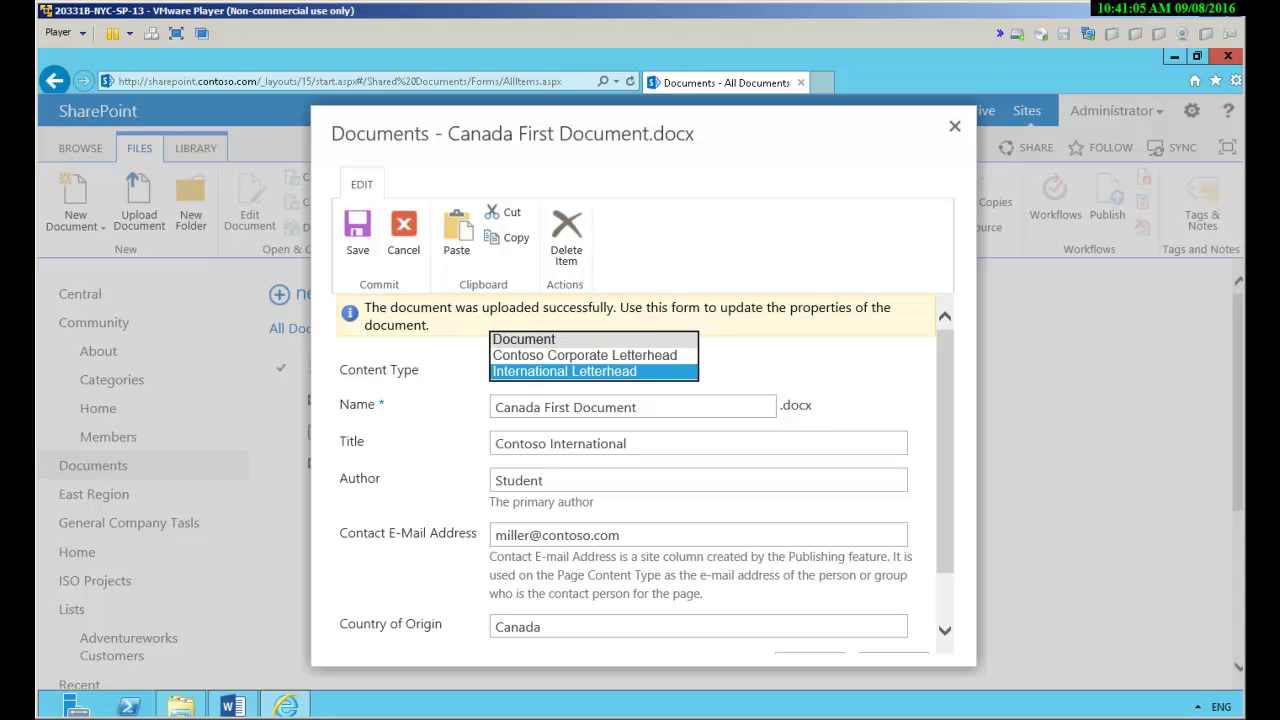
{"action": "key", "text": "Up"}
{"action": "key", "text": "Up"}
{"action": "key", "text": "Return"}
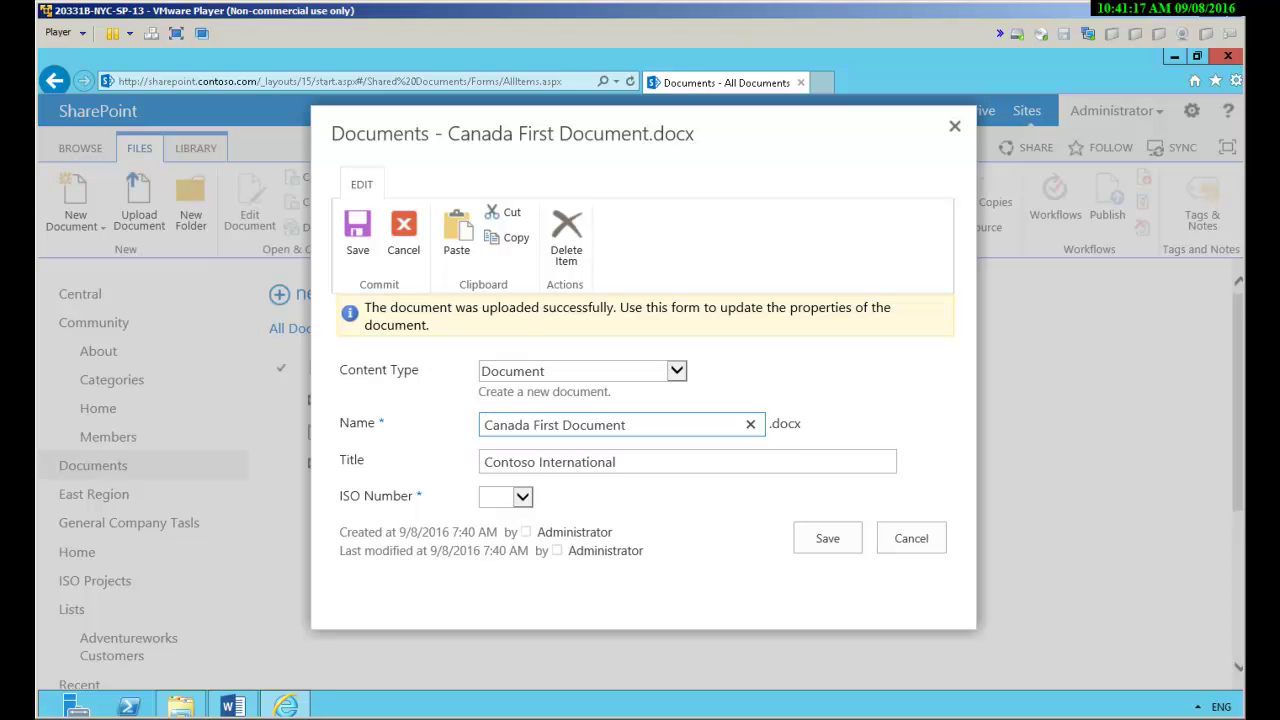
{"action": "left_click", "coordinate": [677, 371]}
{"action": "key", "text": "Down"}
{"action": "key", "text": "Return"}
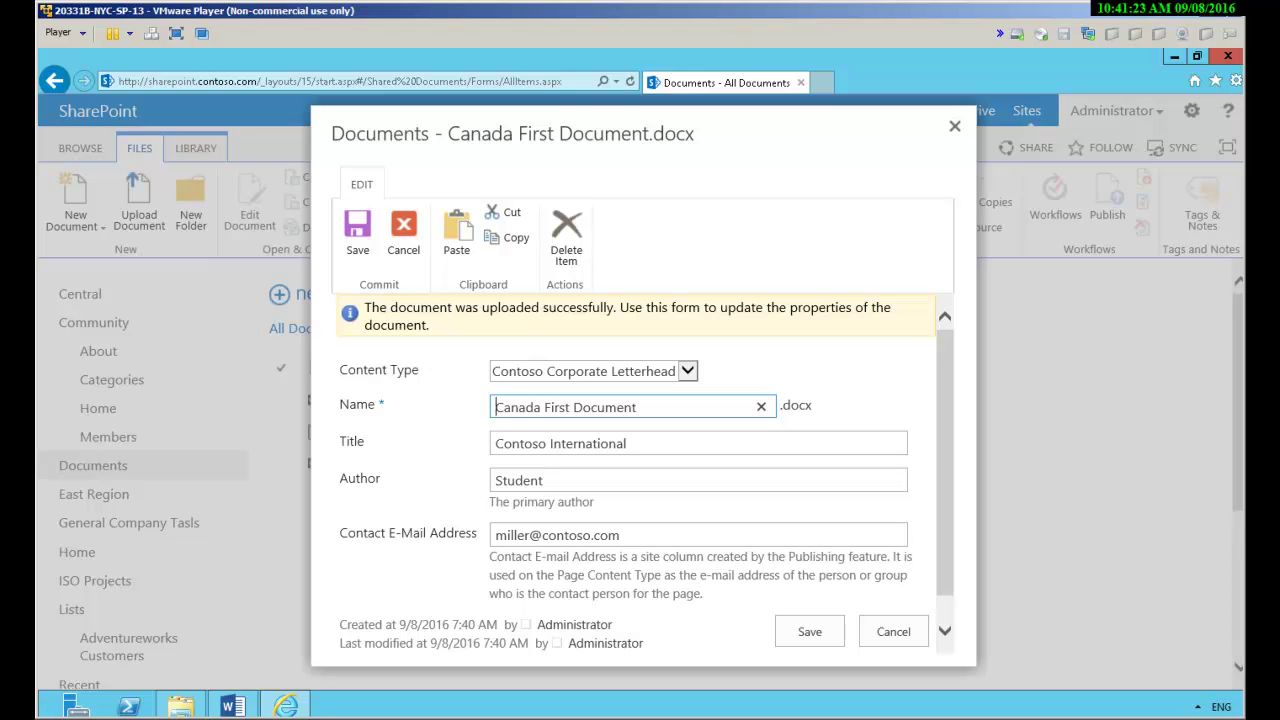
- Set the document's content type to International Letterhead and save its properties
{"action": "left_click", "coordinate": [687, 371]}
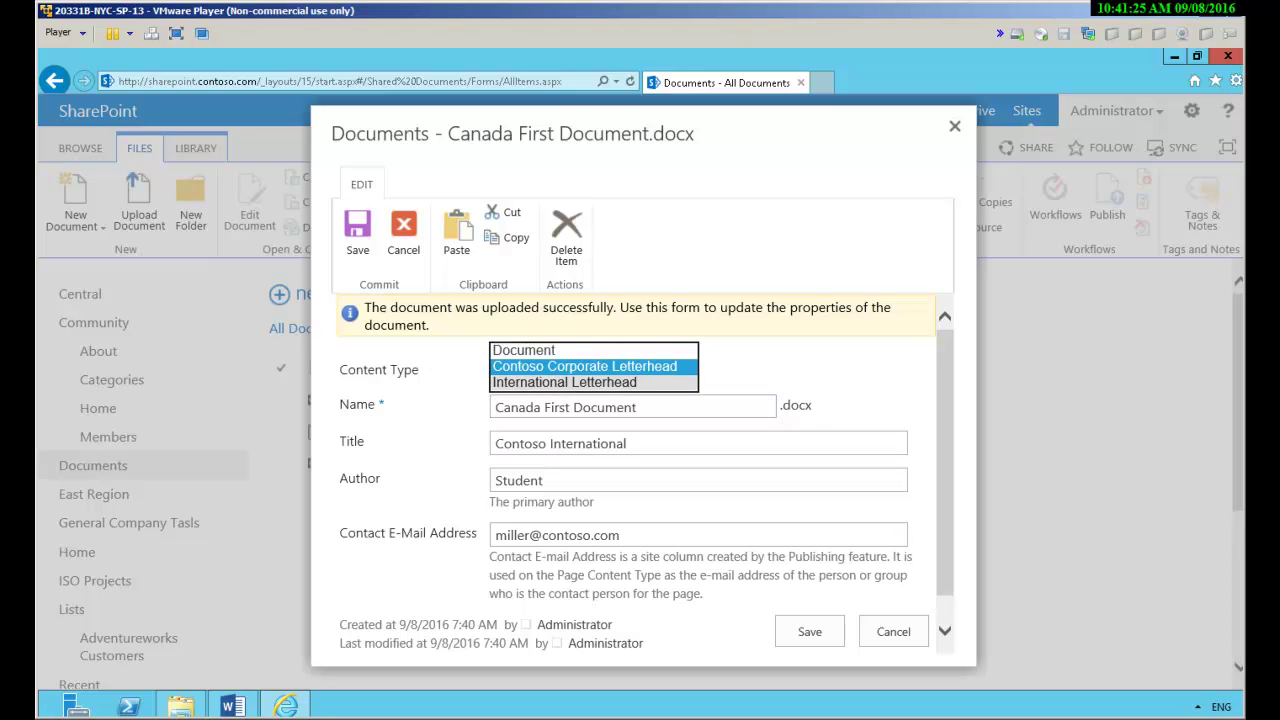
{"action": "left_click", "coordinate": [565, 382]}
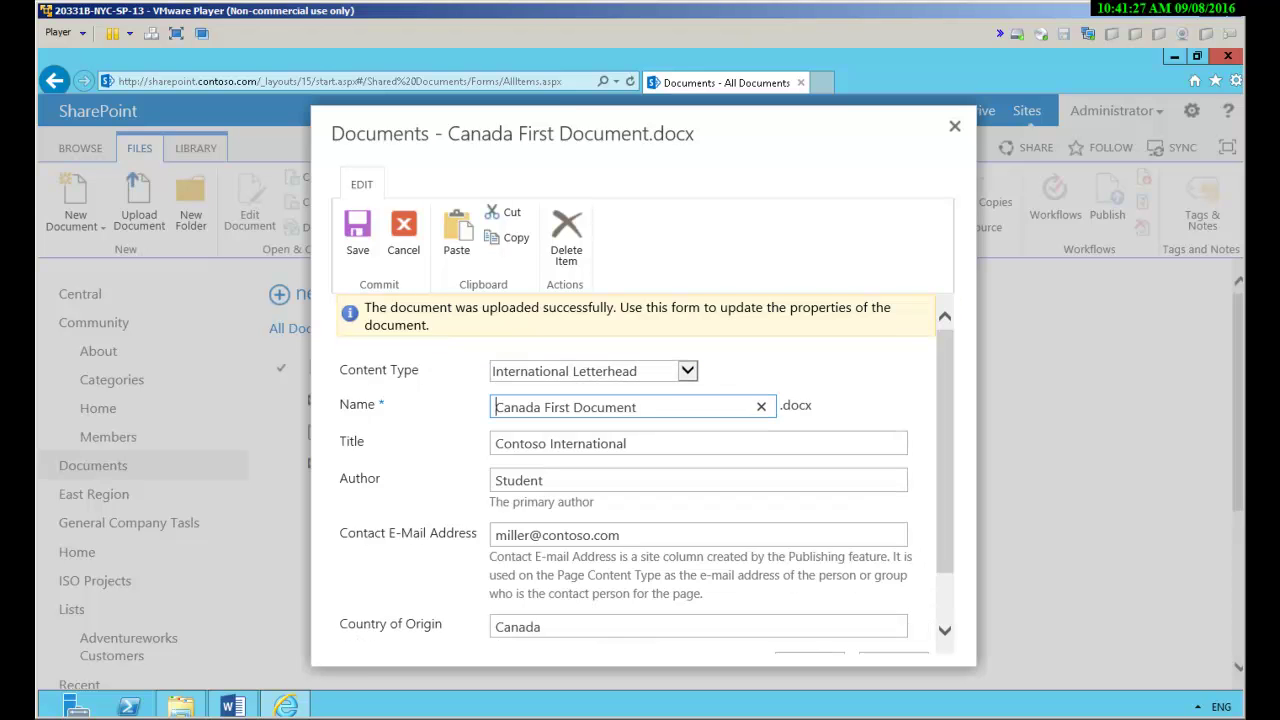
{"action": "scroll", "coordinate": [645, 474], "scroll_direction": "down", "scroll_amount": 1}
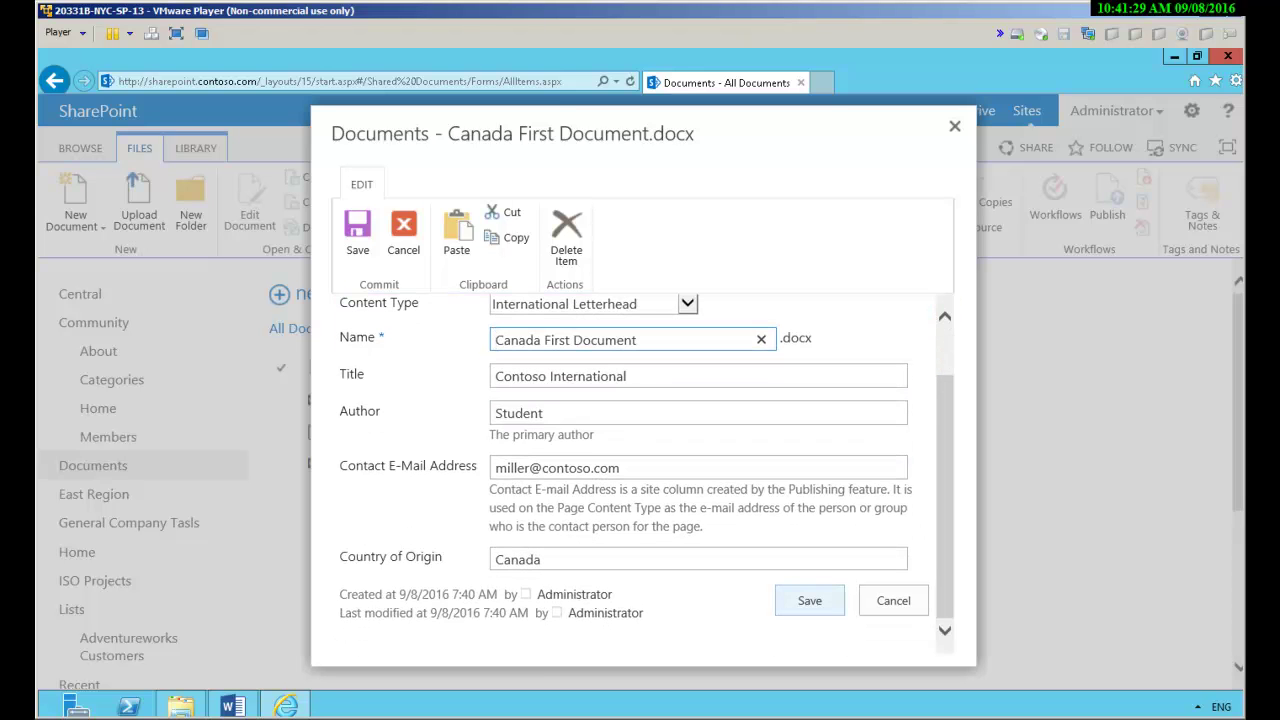
{"action": "key", "text": "Return"}
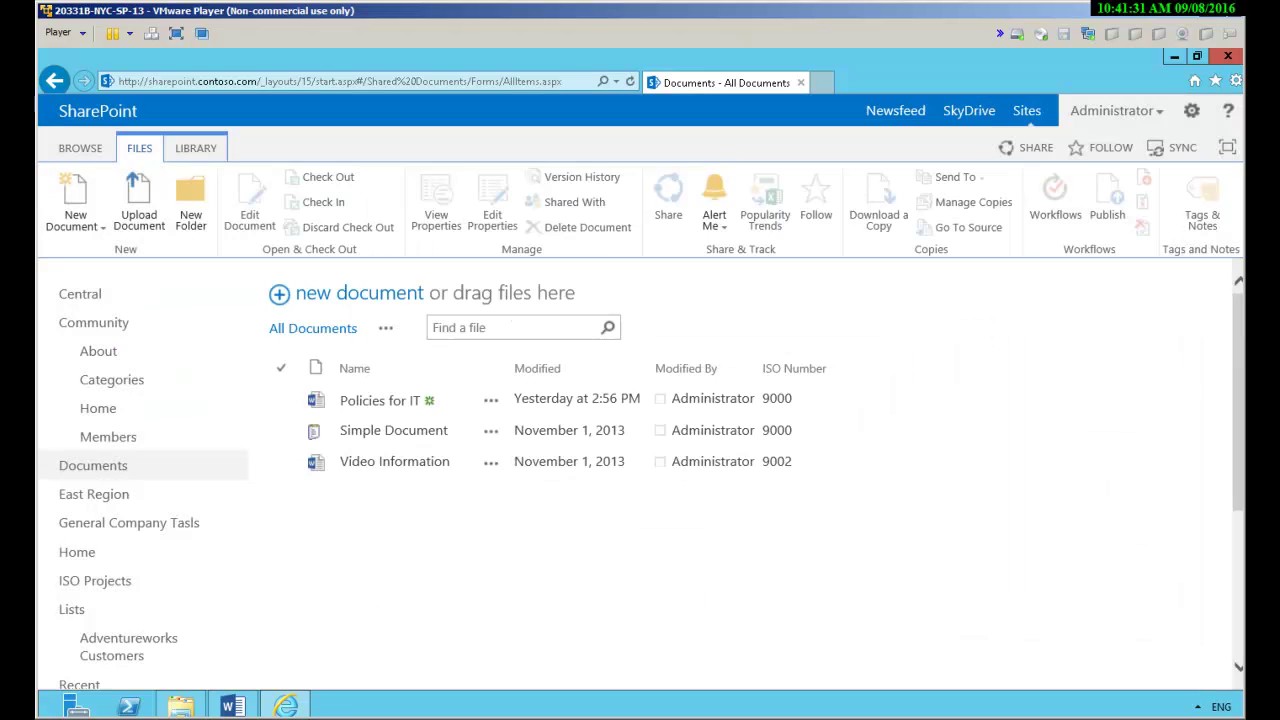